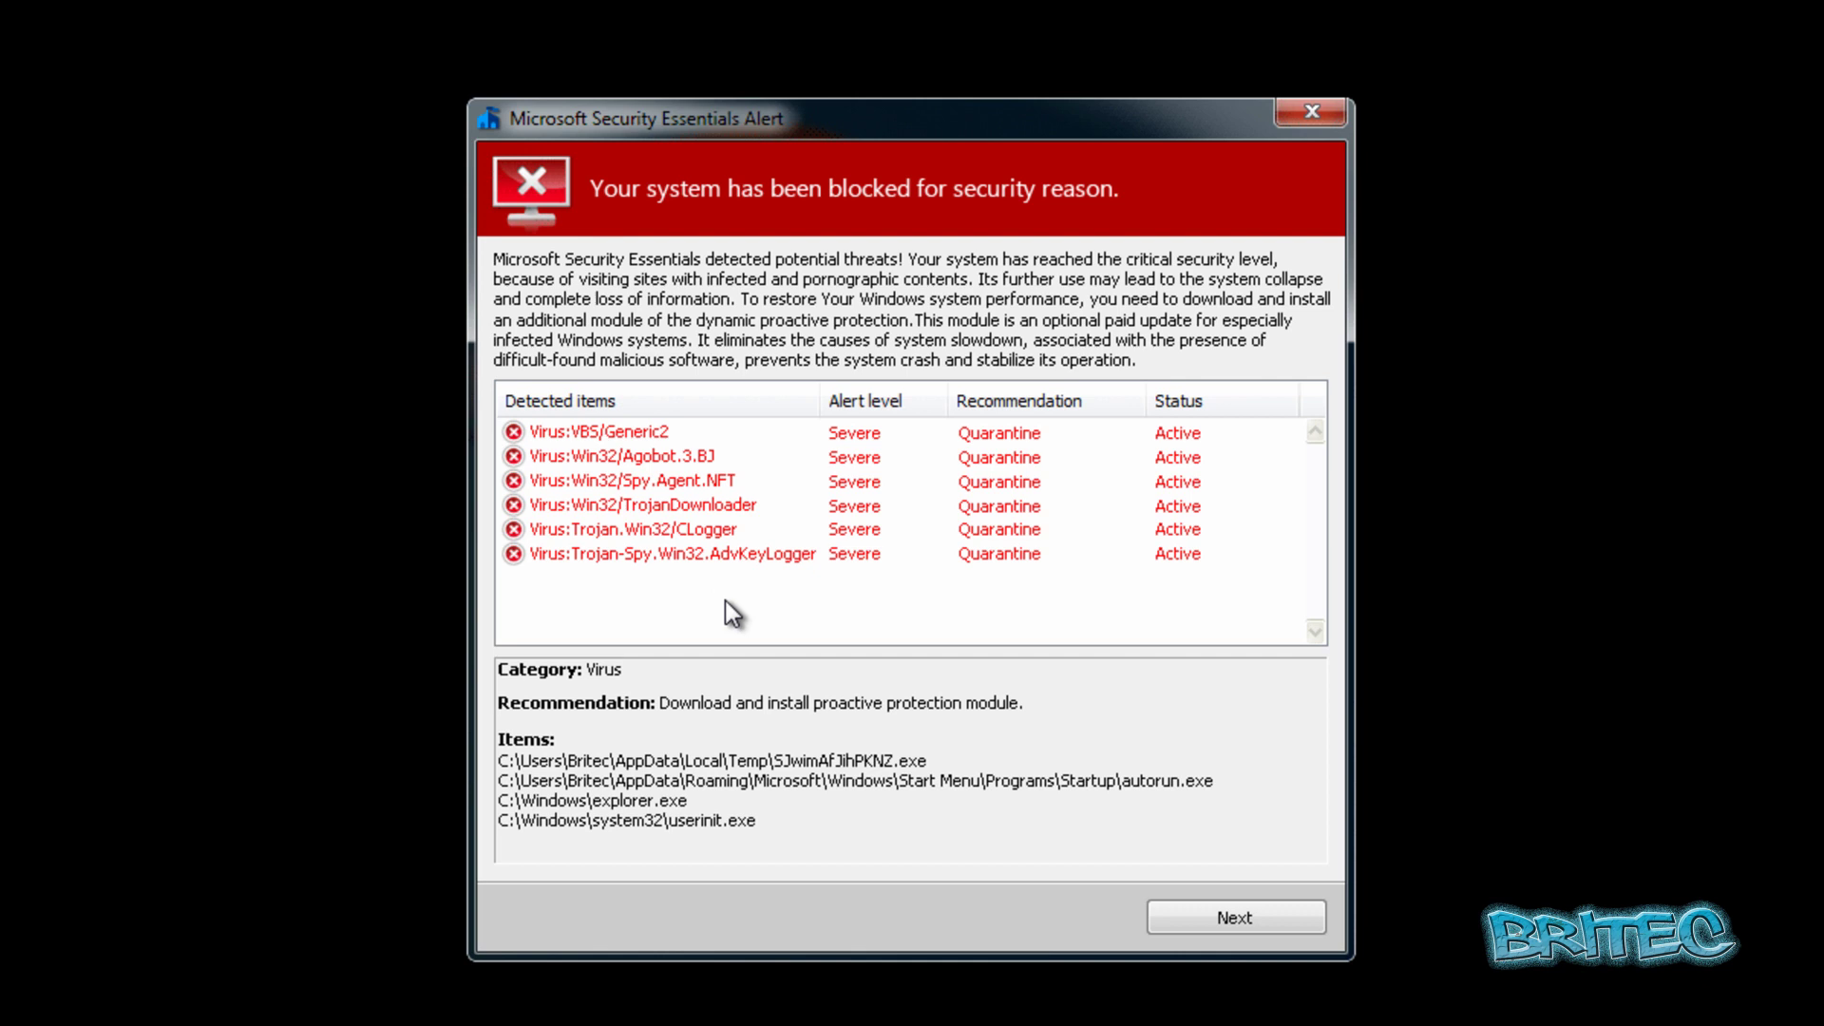
On the alert's payment page, submit the made-up voucher PIN 3333 and dismiss the Invalid PIN-Code error.
{"action": "left_click", "coordinate": [1254, 929]}
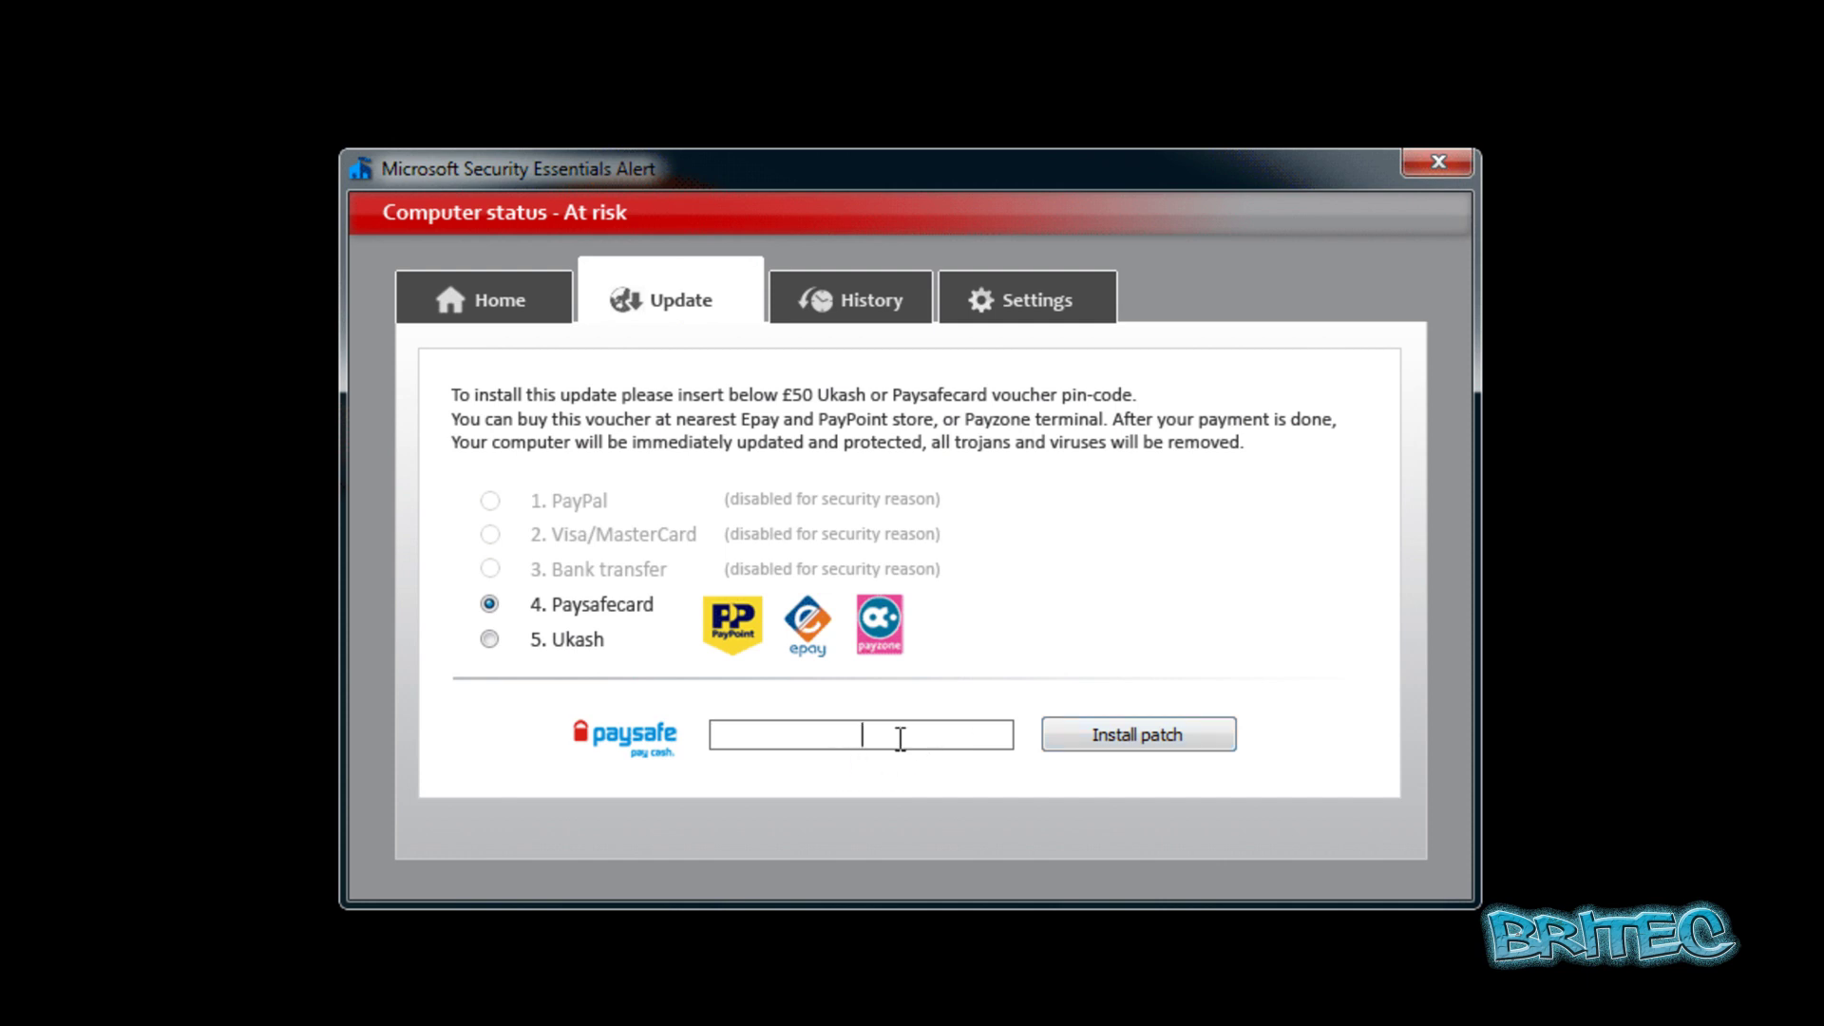
{"action": "type", "text": "3333"}
{"action": "left_click", "coordinate": [1117, 741]}
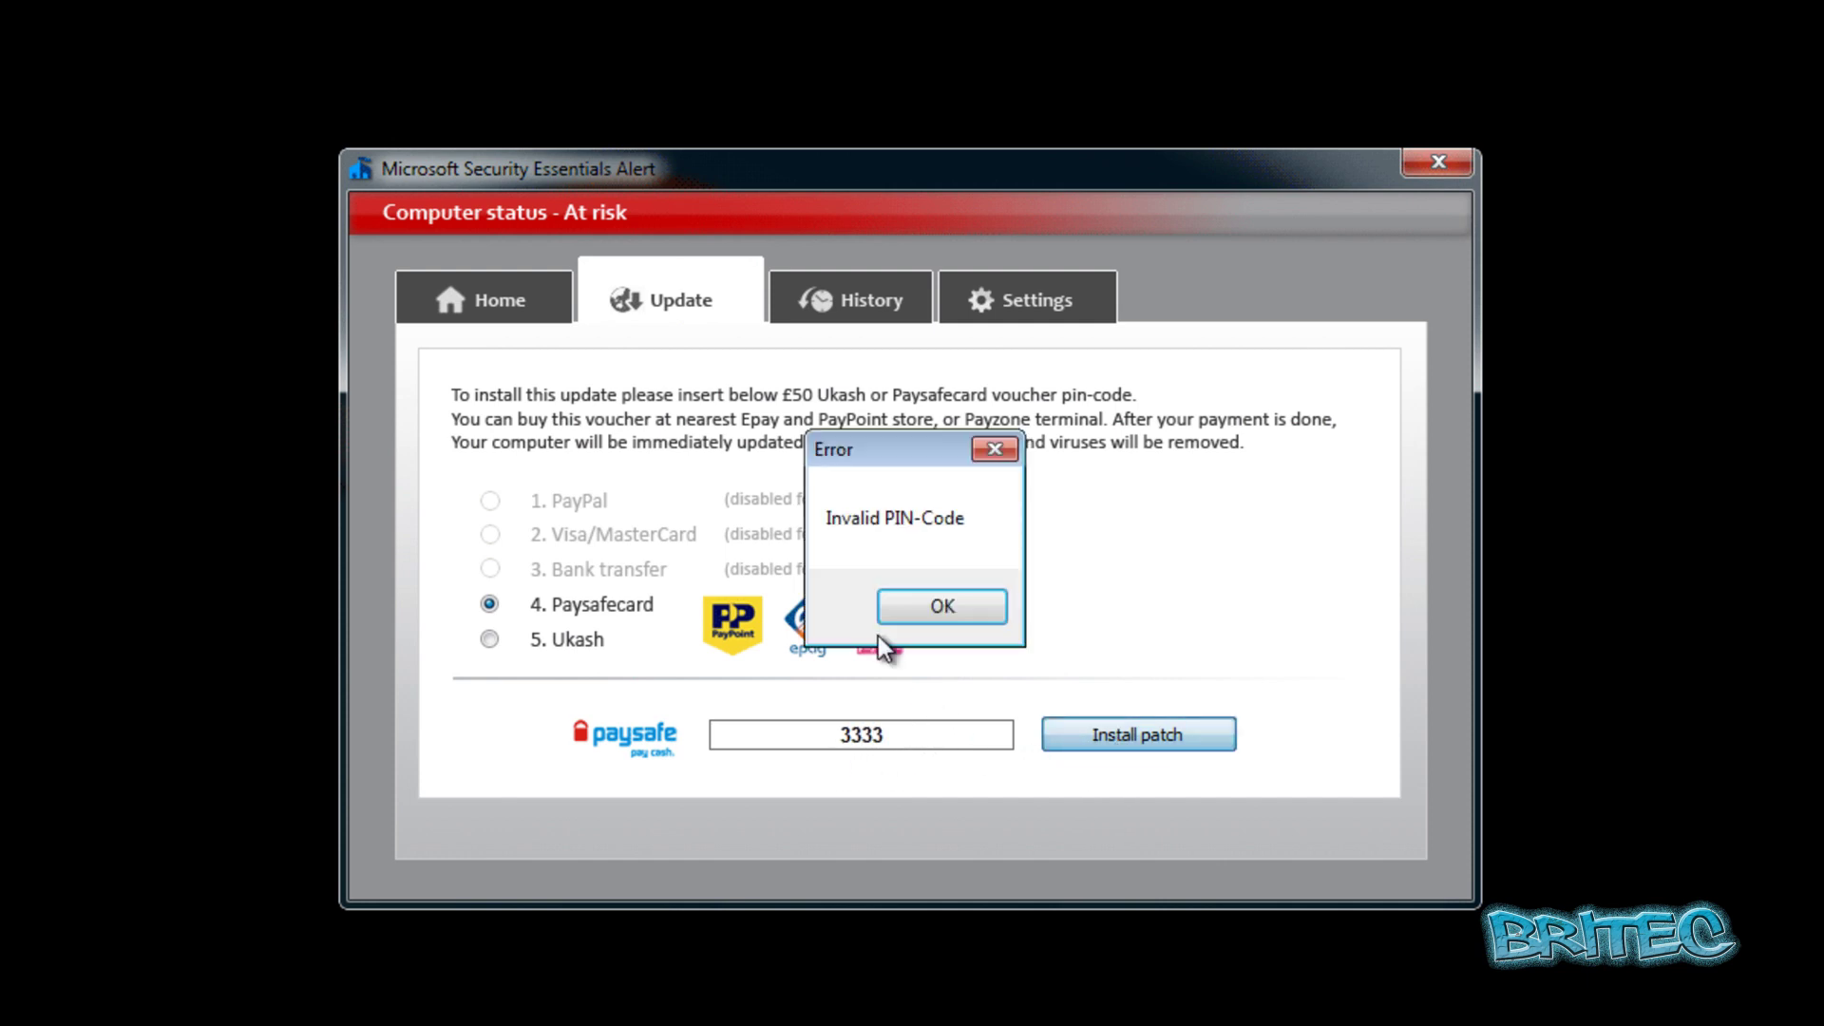
{"action": "left_click", "coordinate": [911, 604]}
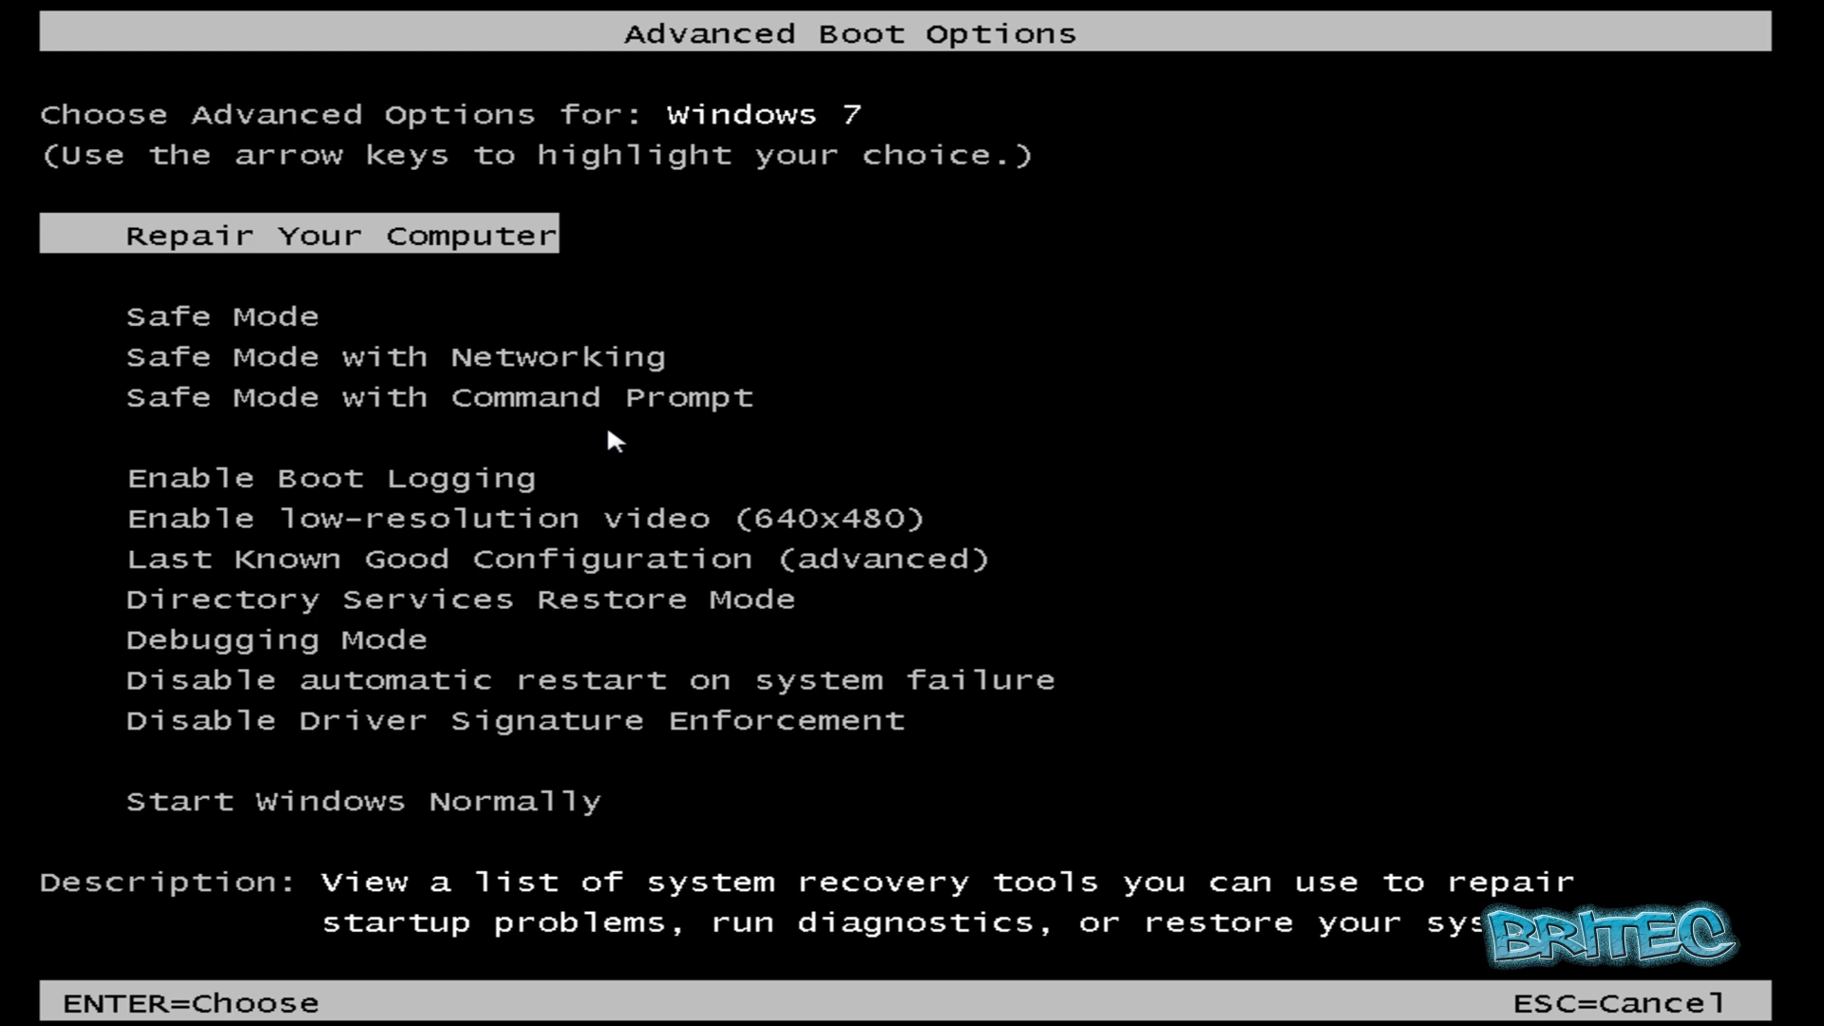
Choose Safe Mode with Command Prompt in Advanced Boot Options and boot into it.
{"action": "key", "text": "Down"}
{"action": "key", "text": "Down"}
{"action": "key", "text": "Down"}
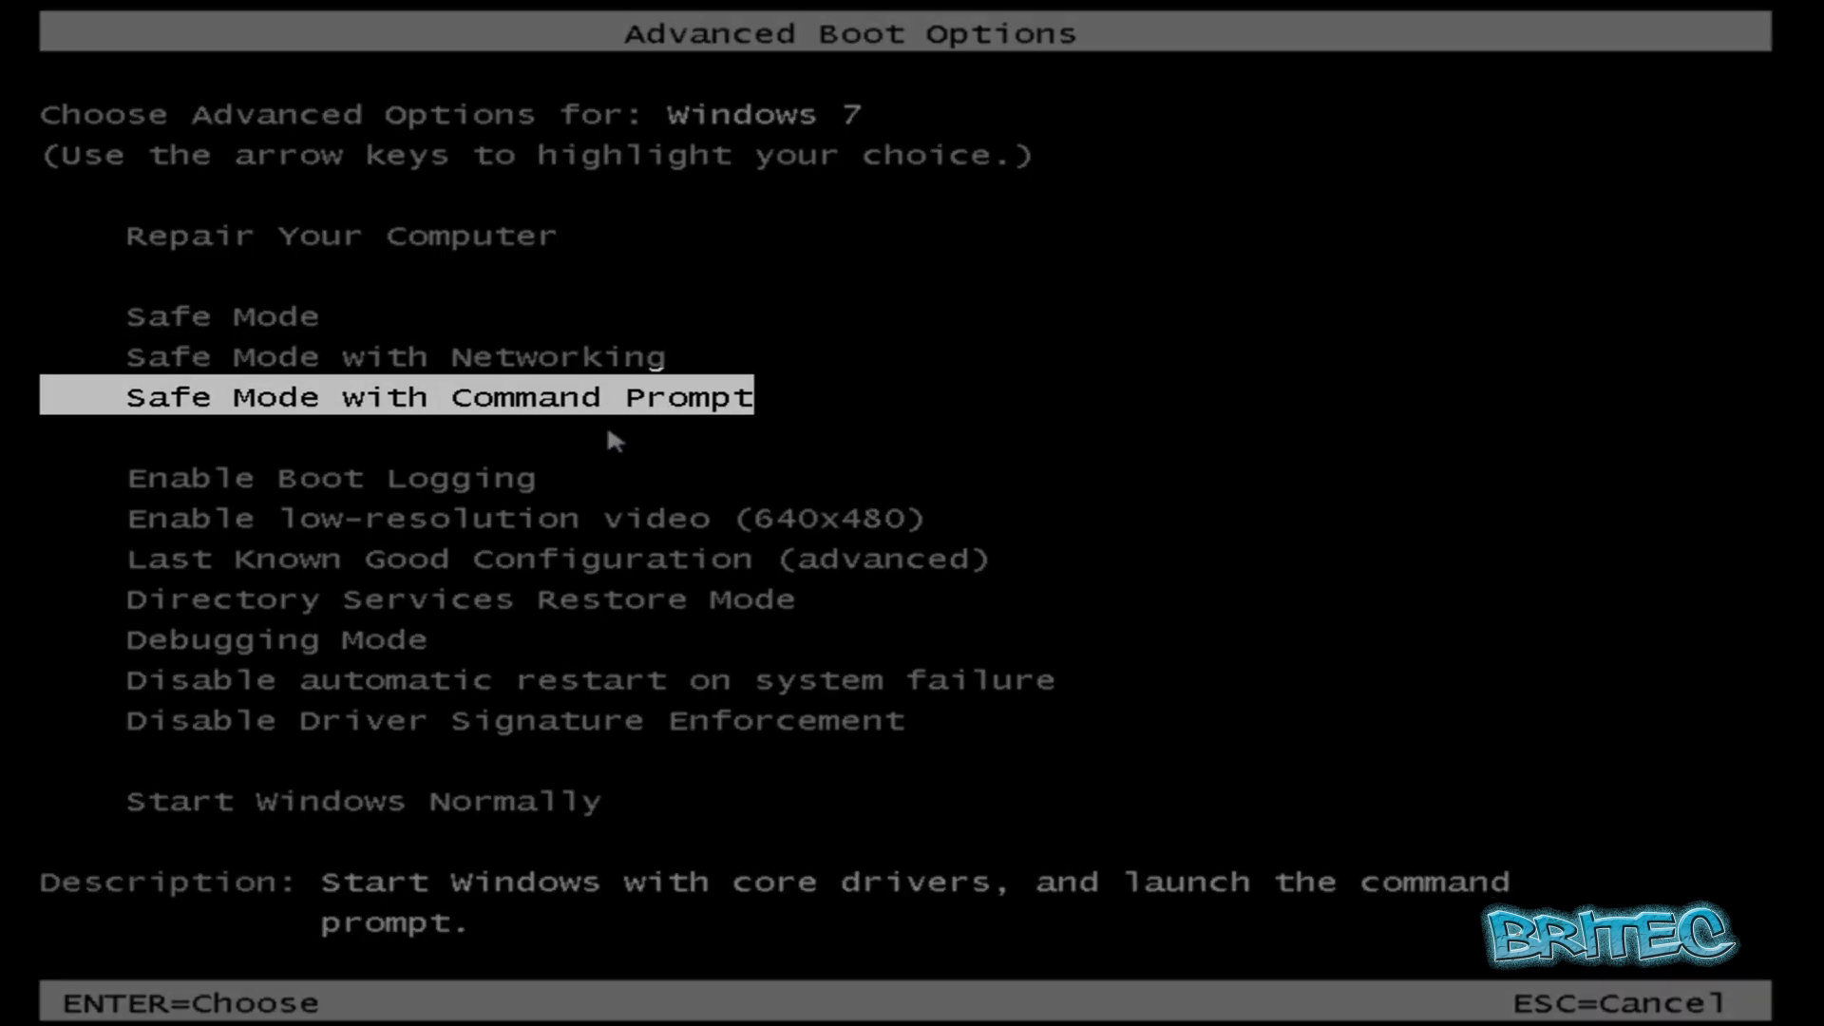
{"action": "key", "text": "Return"}
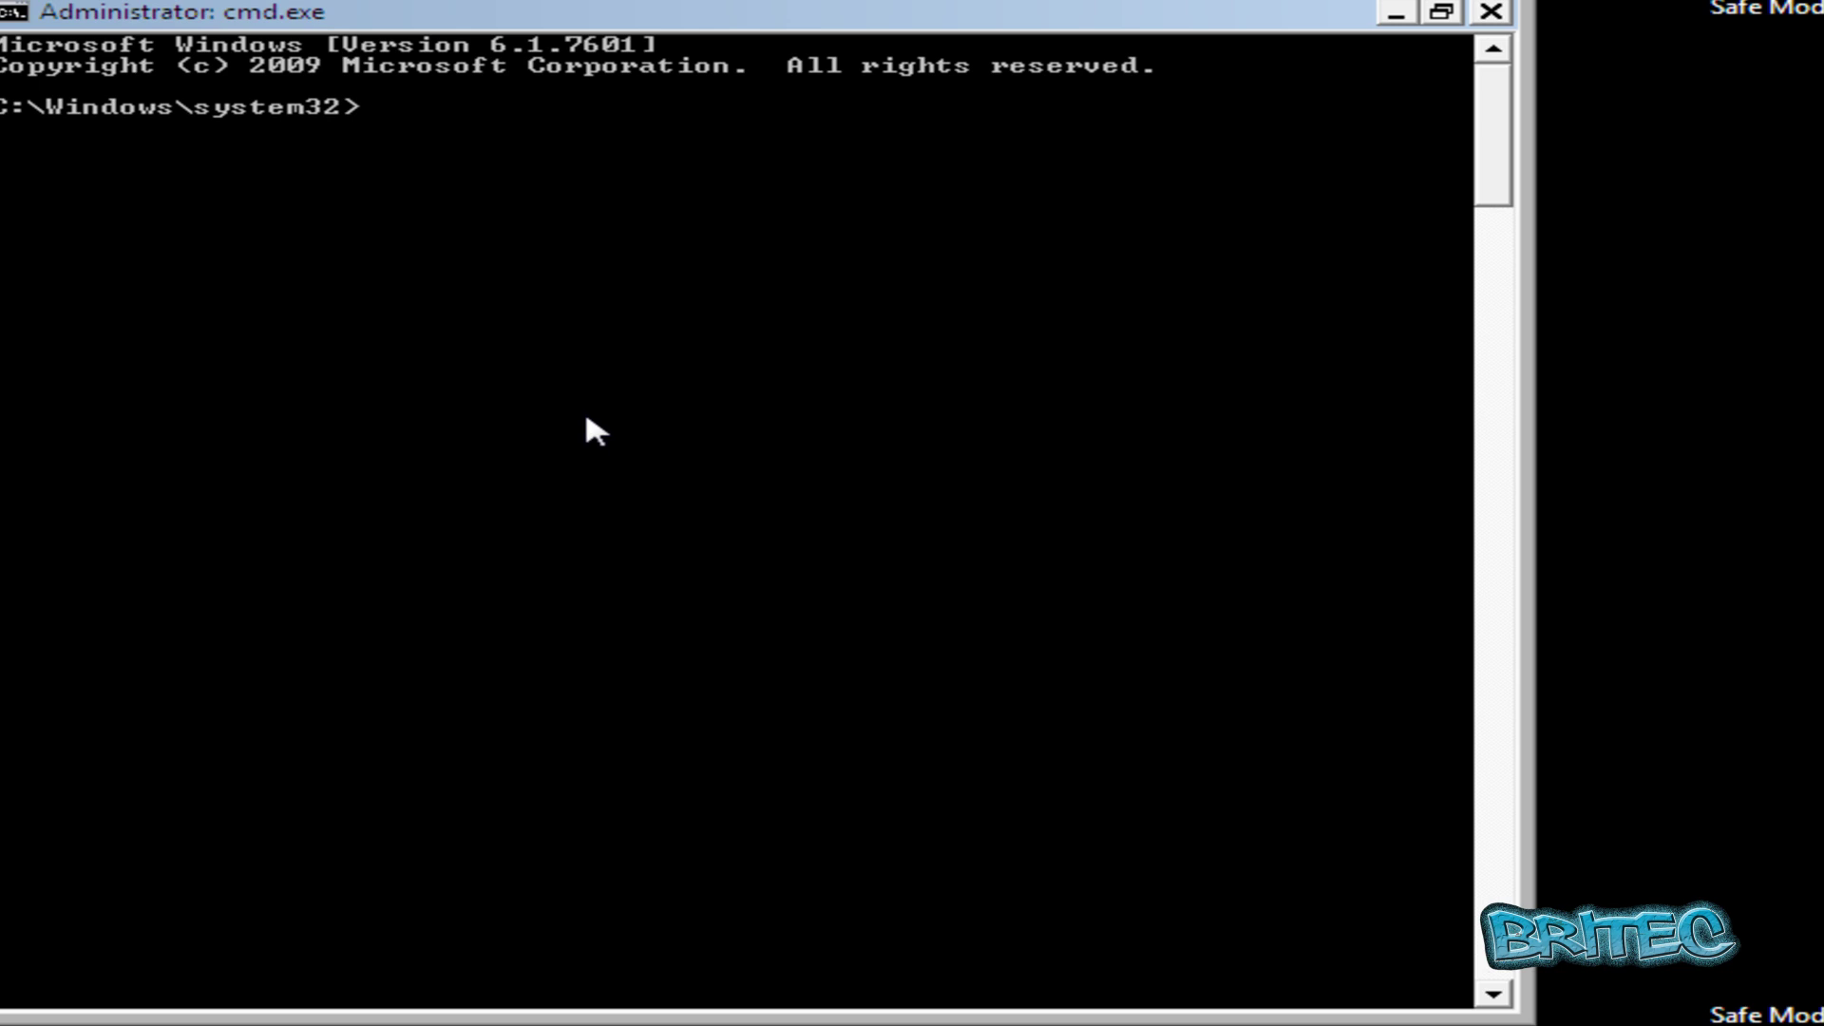
Run explorer.exe to bring up the desktop and taskbar, then minimise the cmd window.
{"action": "type", "text": "explorer.exe"}
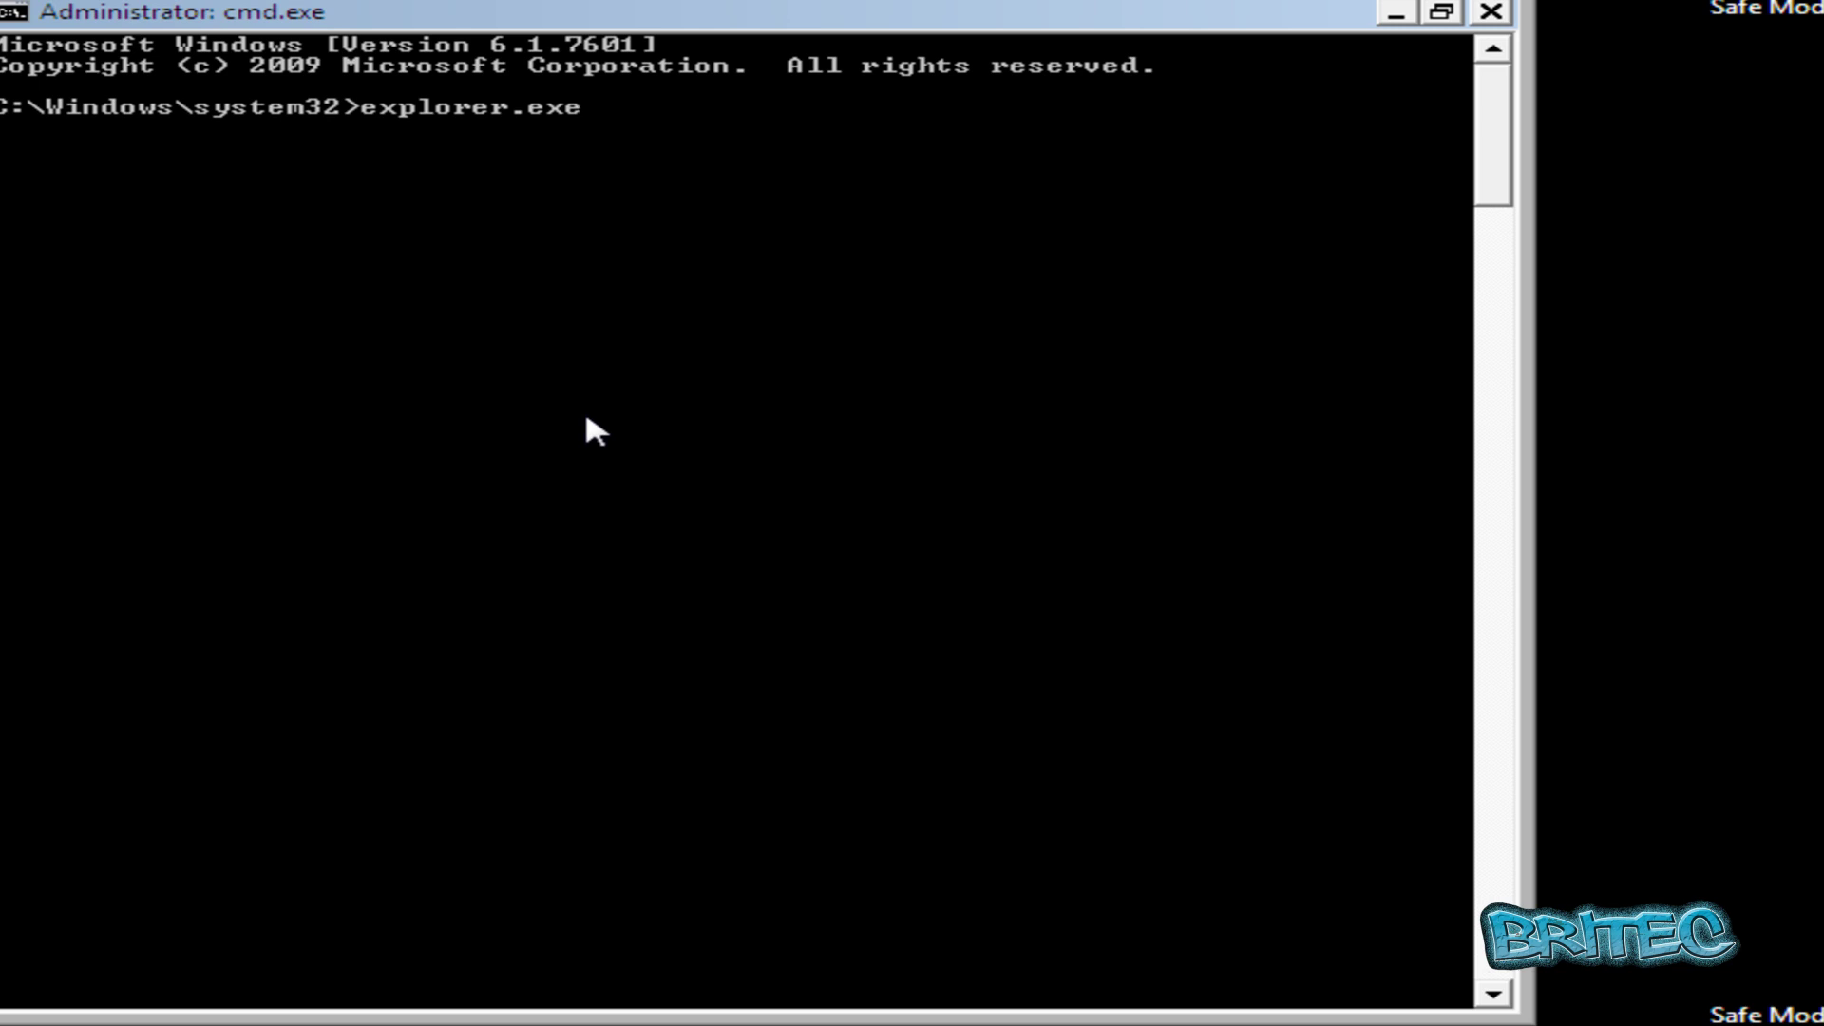
{"action": "key", "text": "Return"}
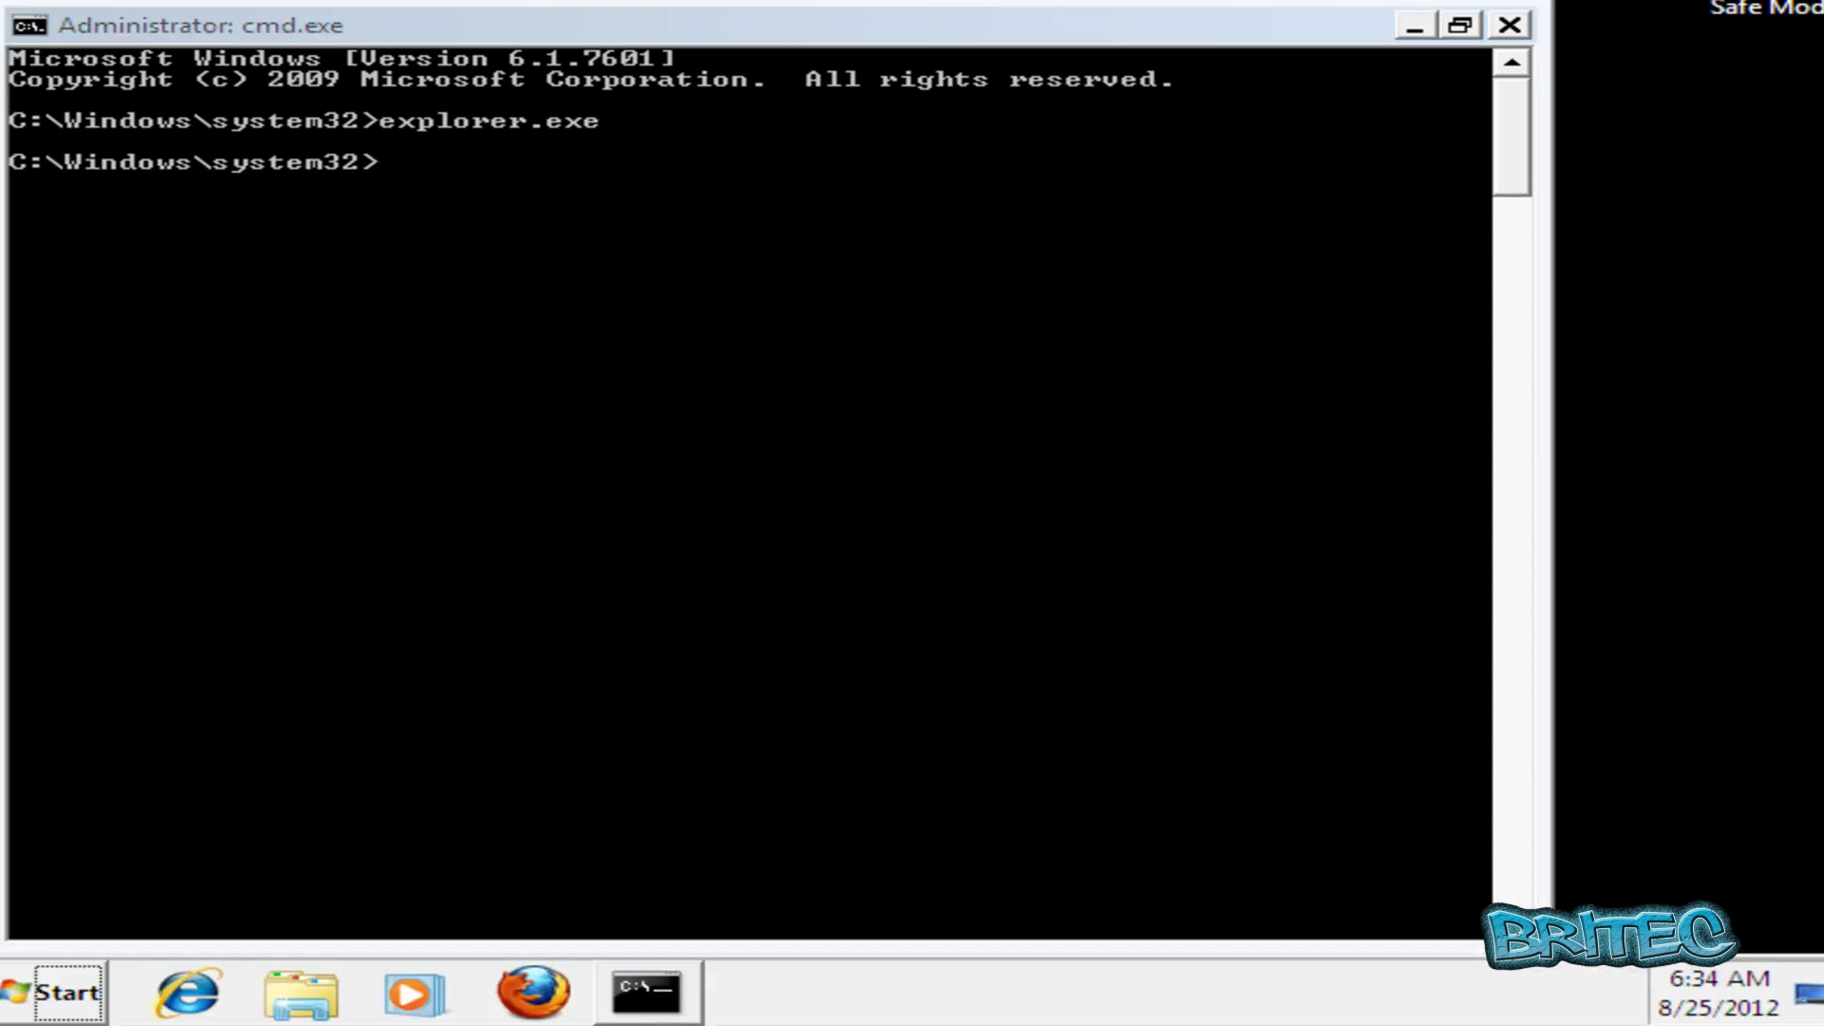
{"action": "left_click", "coordinate": [1416, 28]}
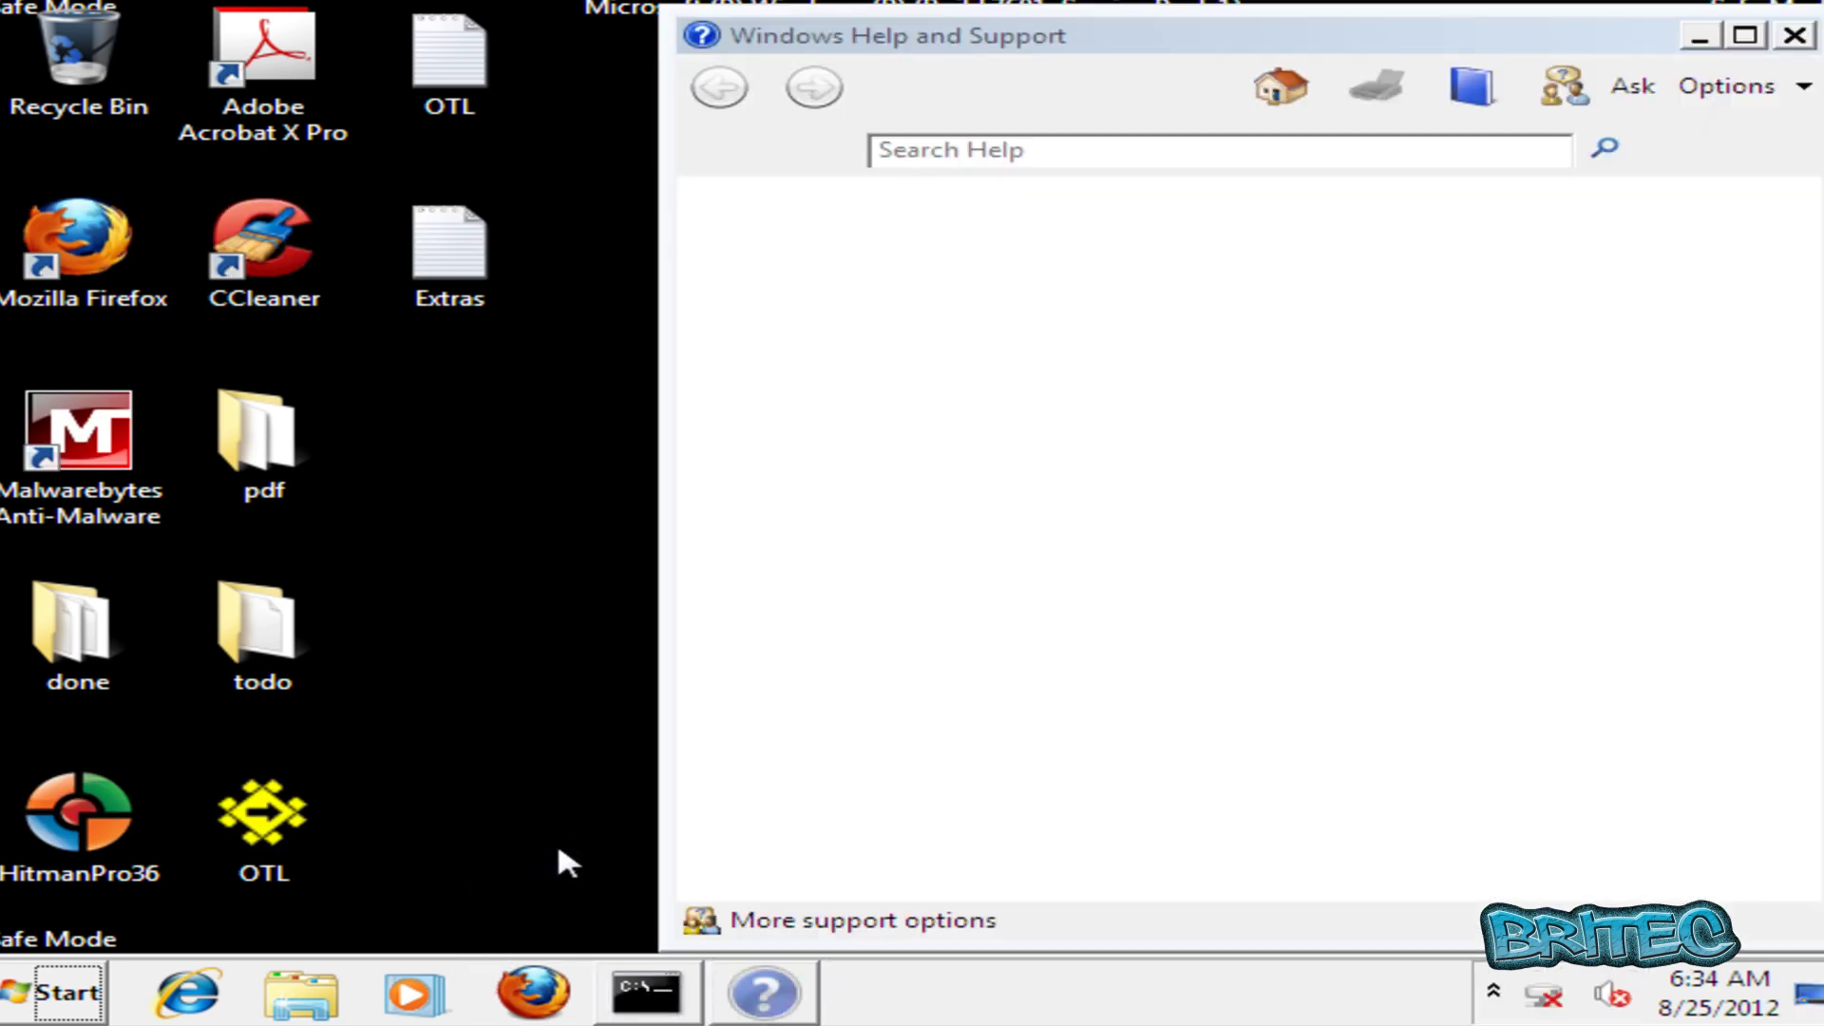
Close Help and Support and open the Computer window from the Start menu.
{"action": "left_click", "coordinate": [1794, 36]}
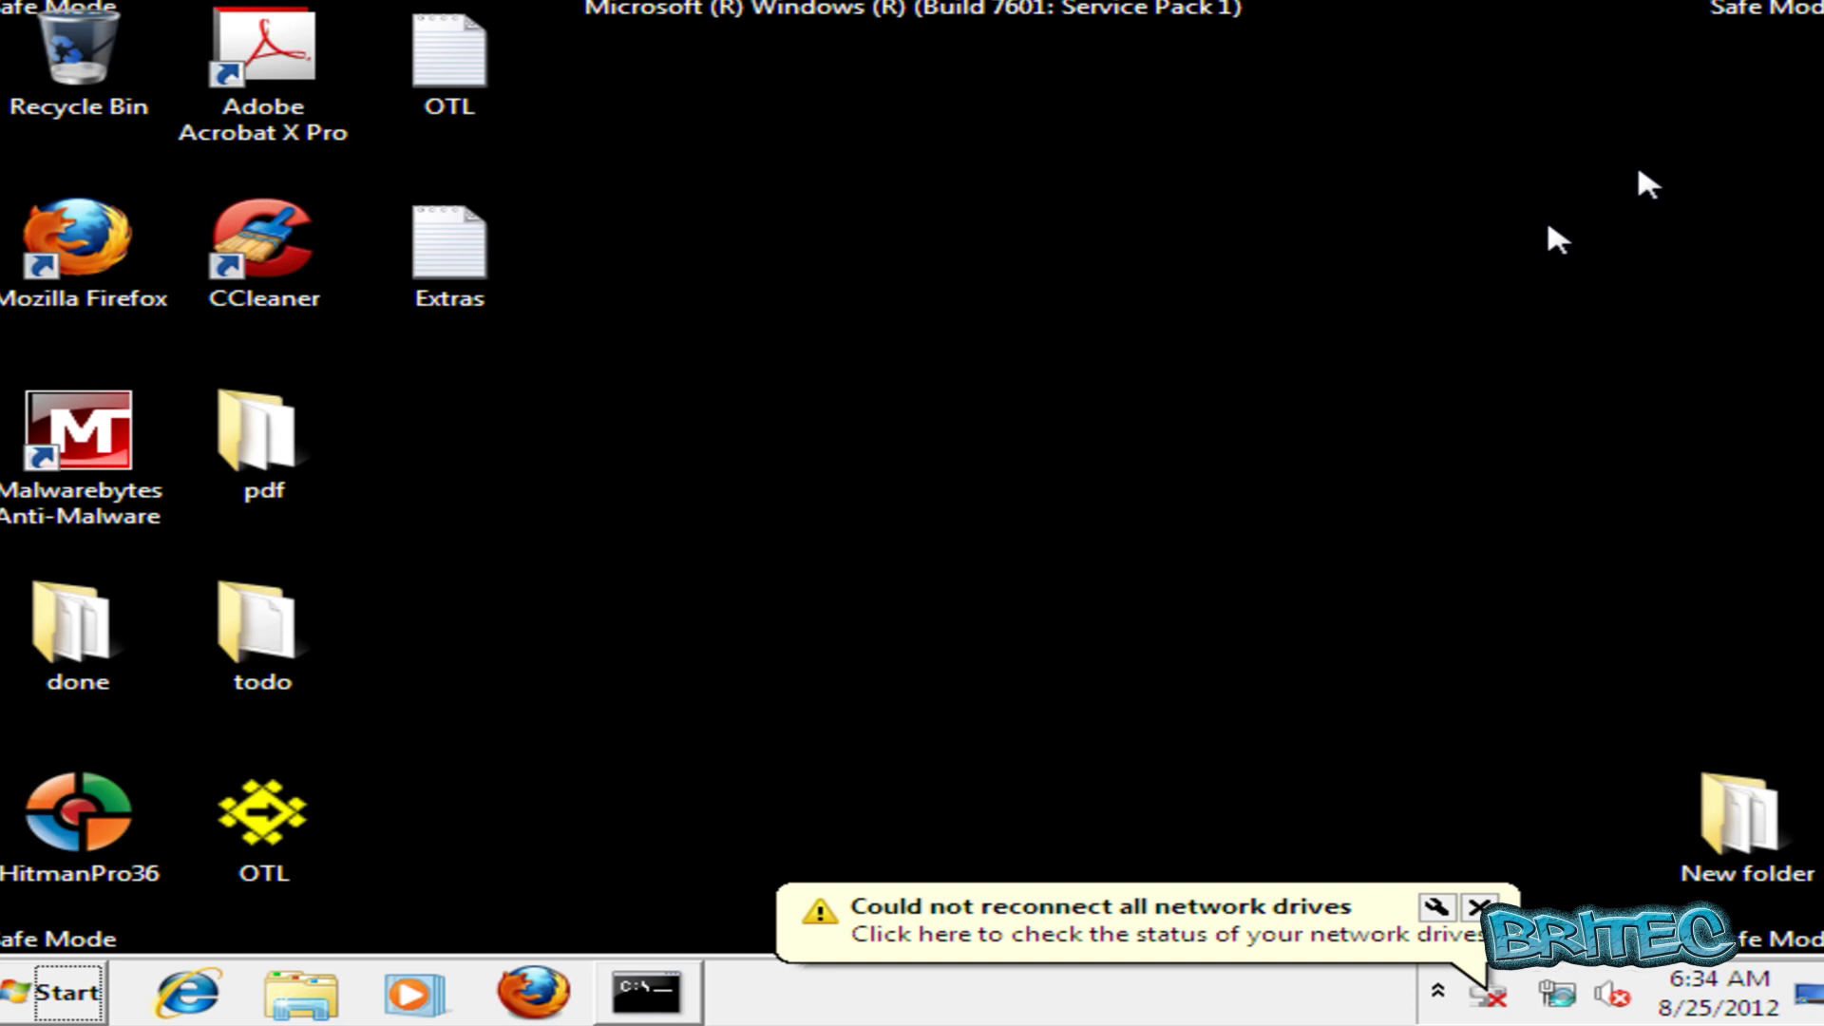
{"action": "left_click", "coordinate": [67, 993]}
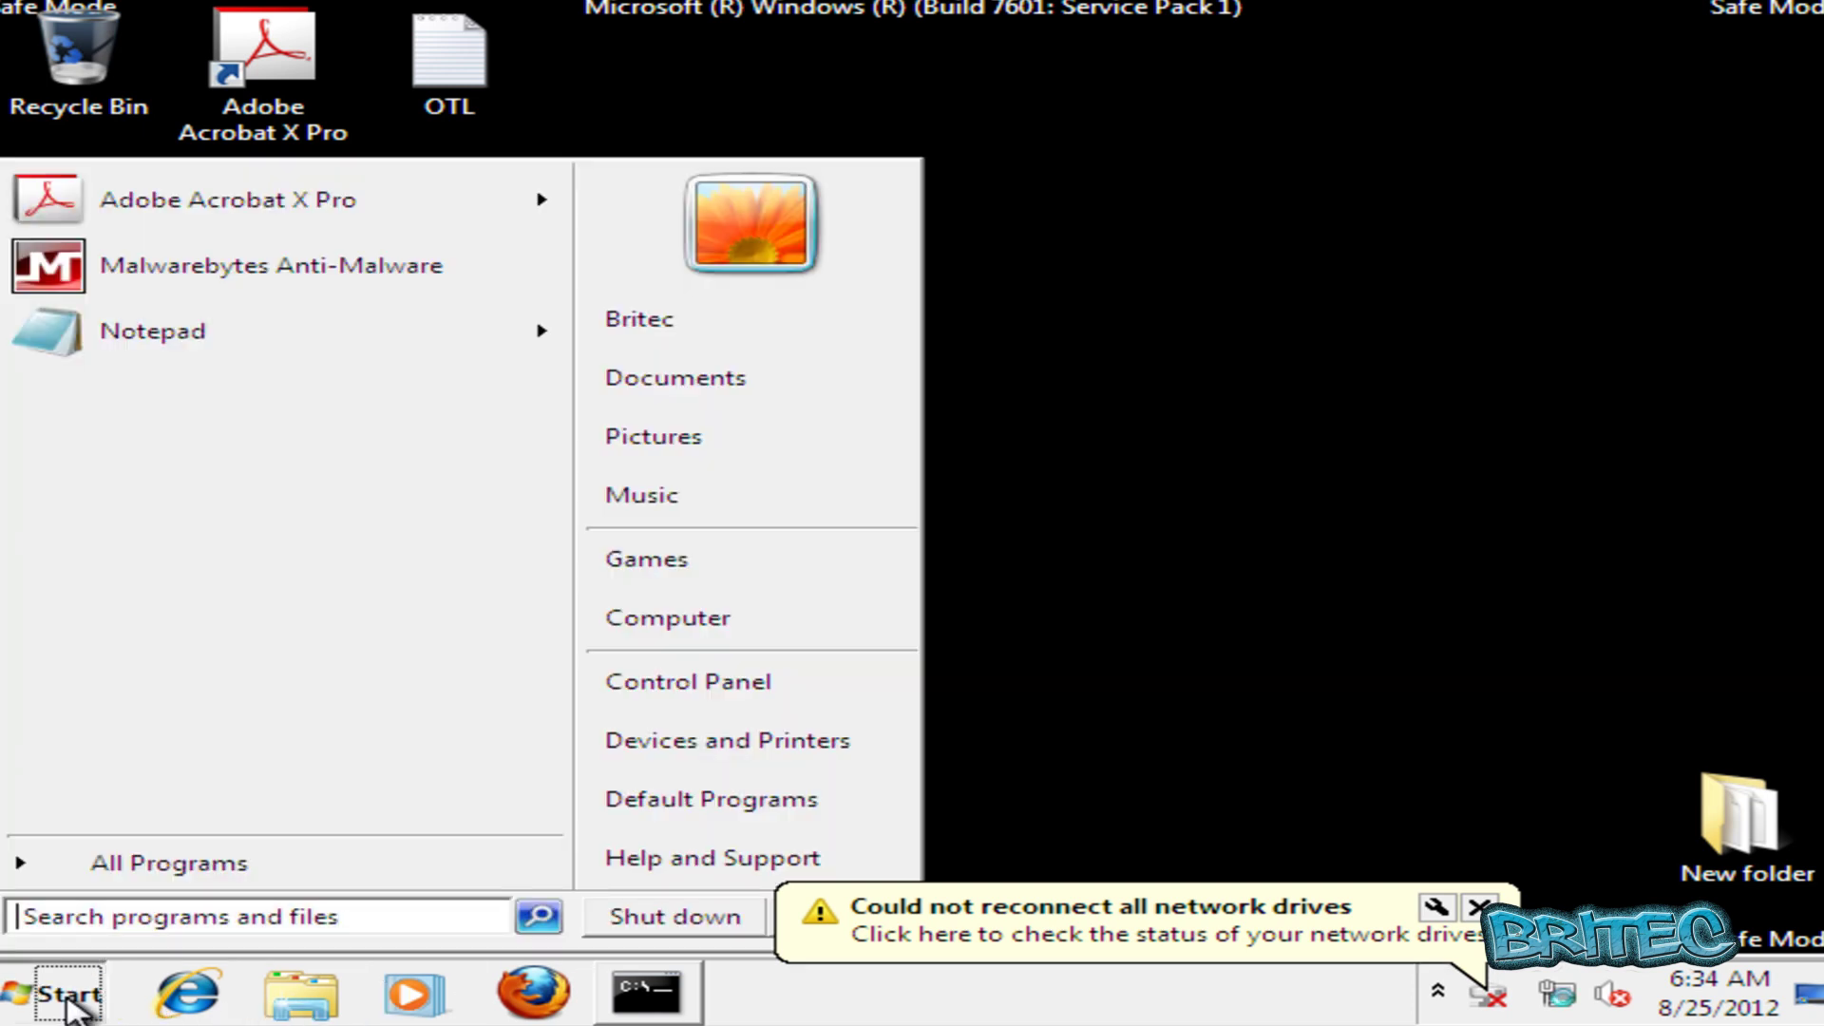
{"action": "left_click", "coordinate": [674, 623]}
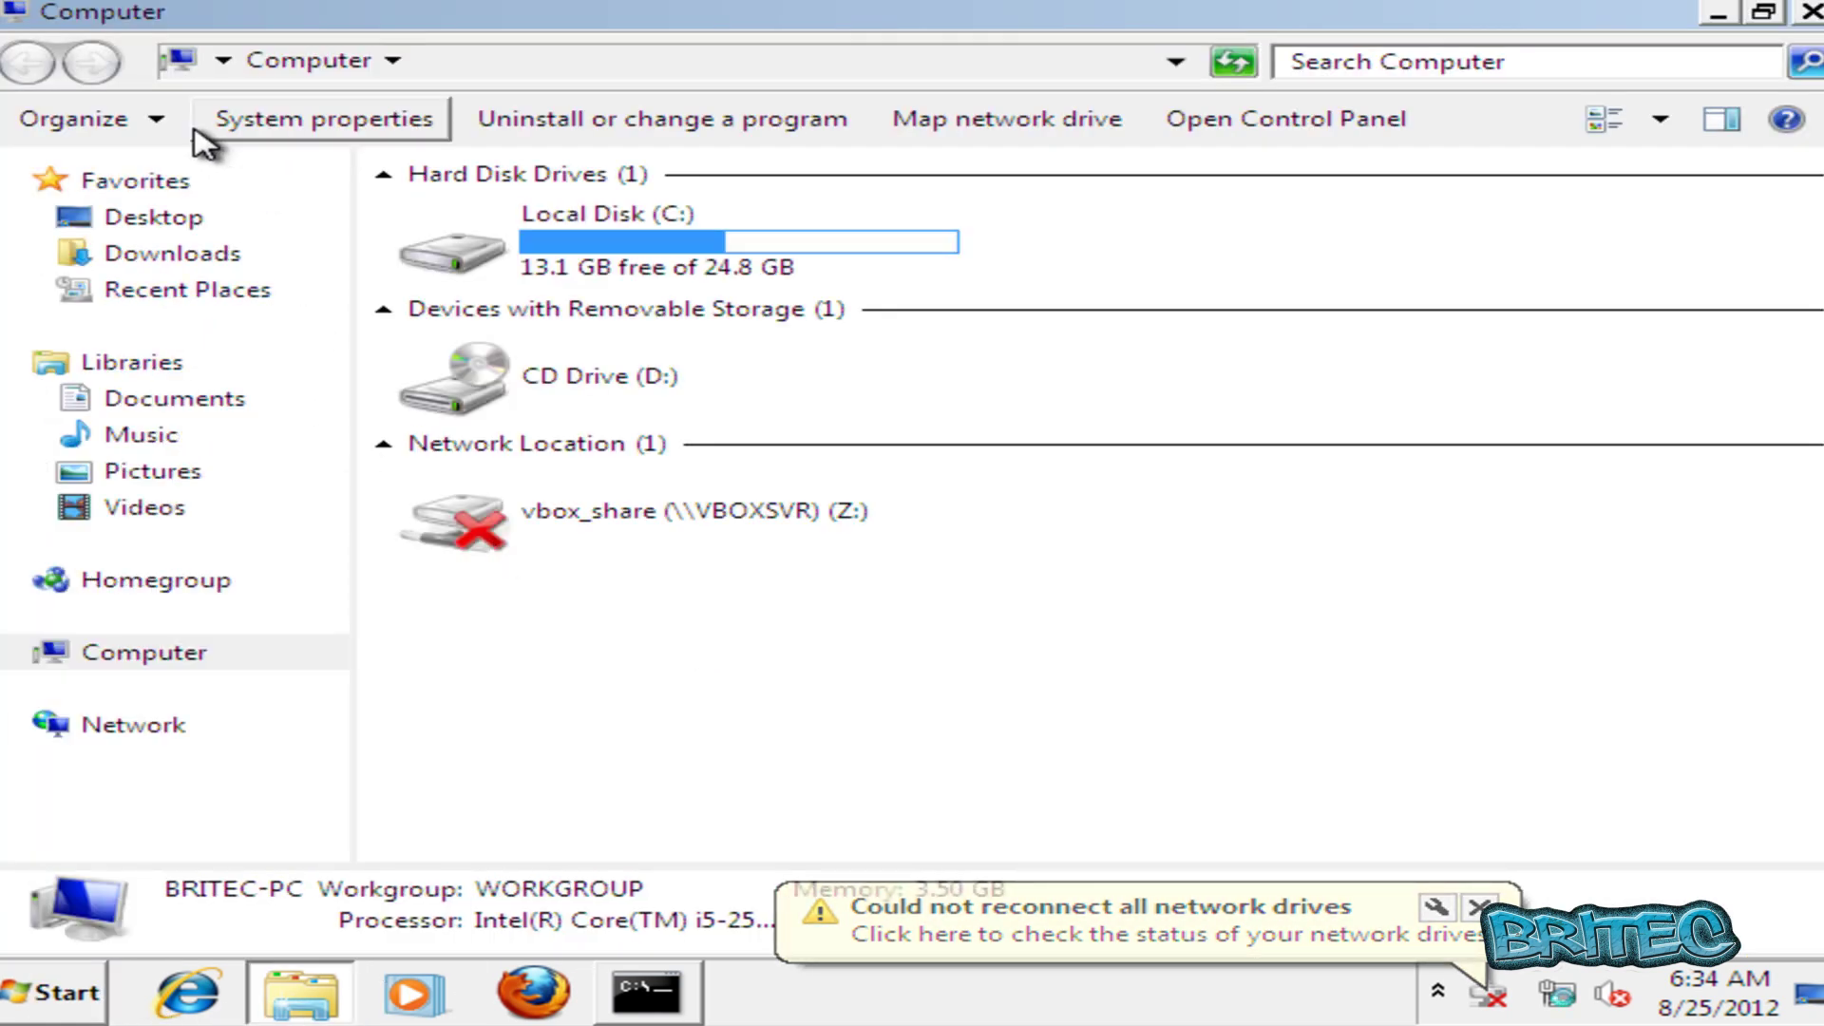
In Folder Options, show hidden files, known file extensions and protected operating system files.
{"action": "left_click", "coordinate": [163, 124]}
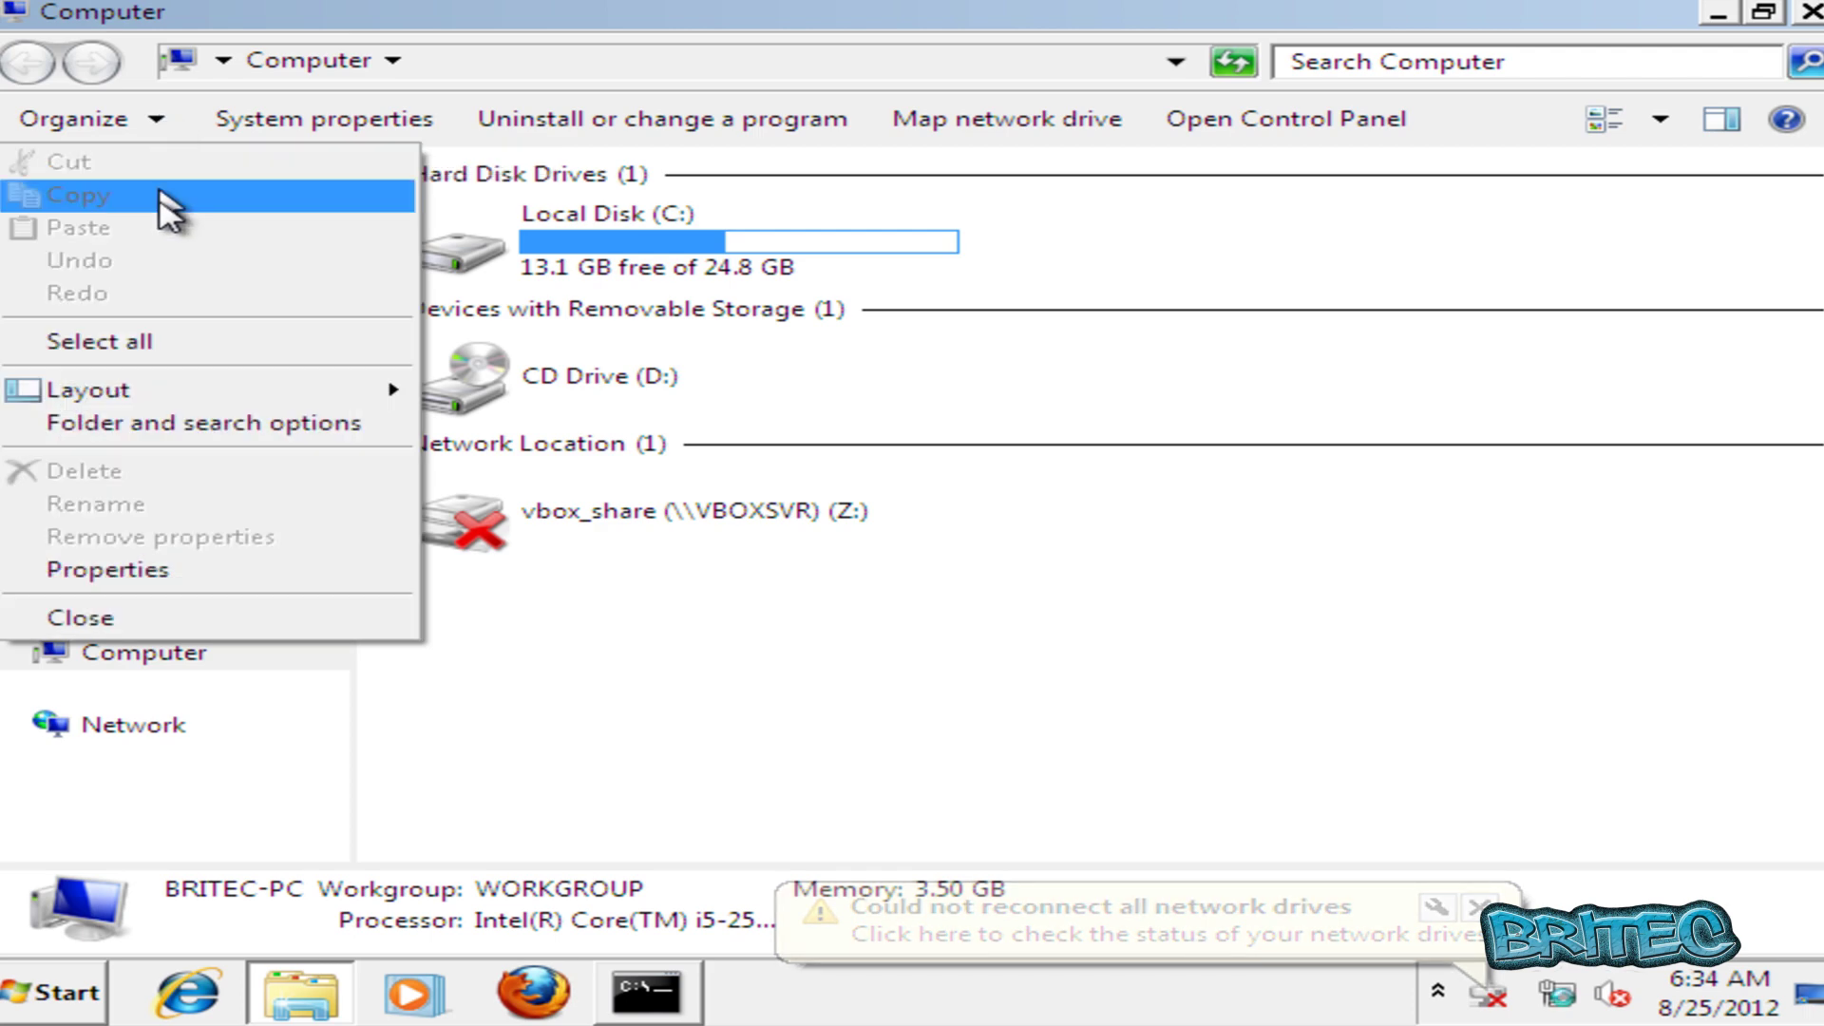
{"action": "left_click", "coordinate": [177, 424]}
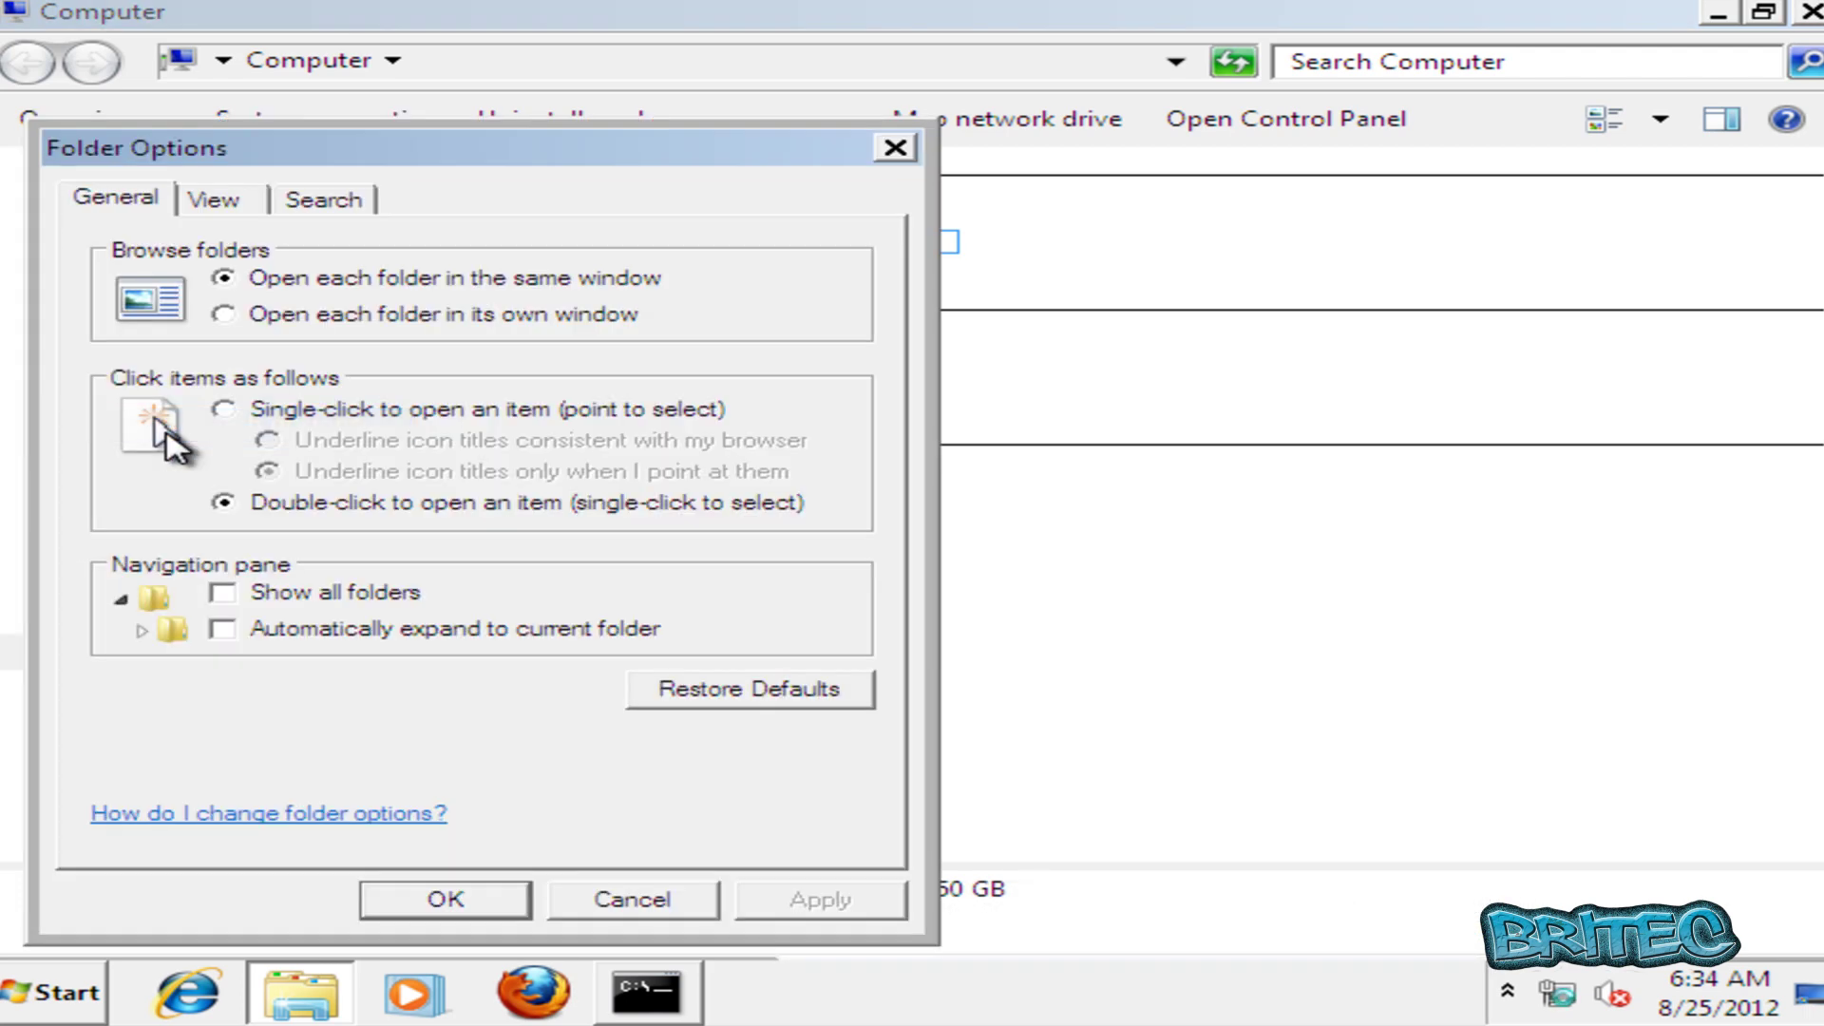
{"action": "left_click", "coordinate": [219, 204]}
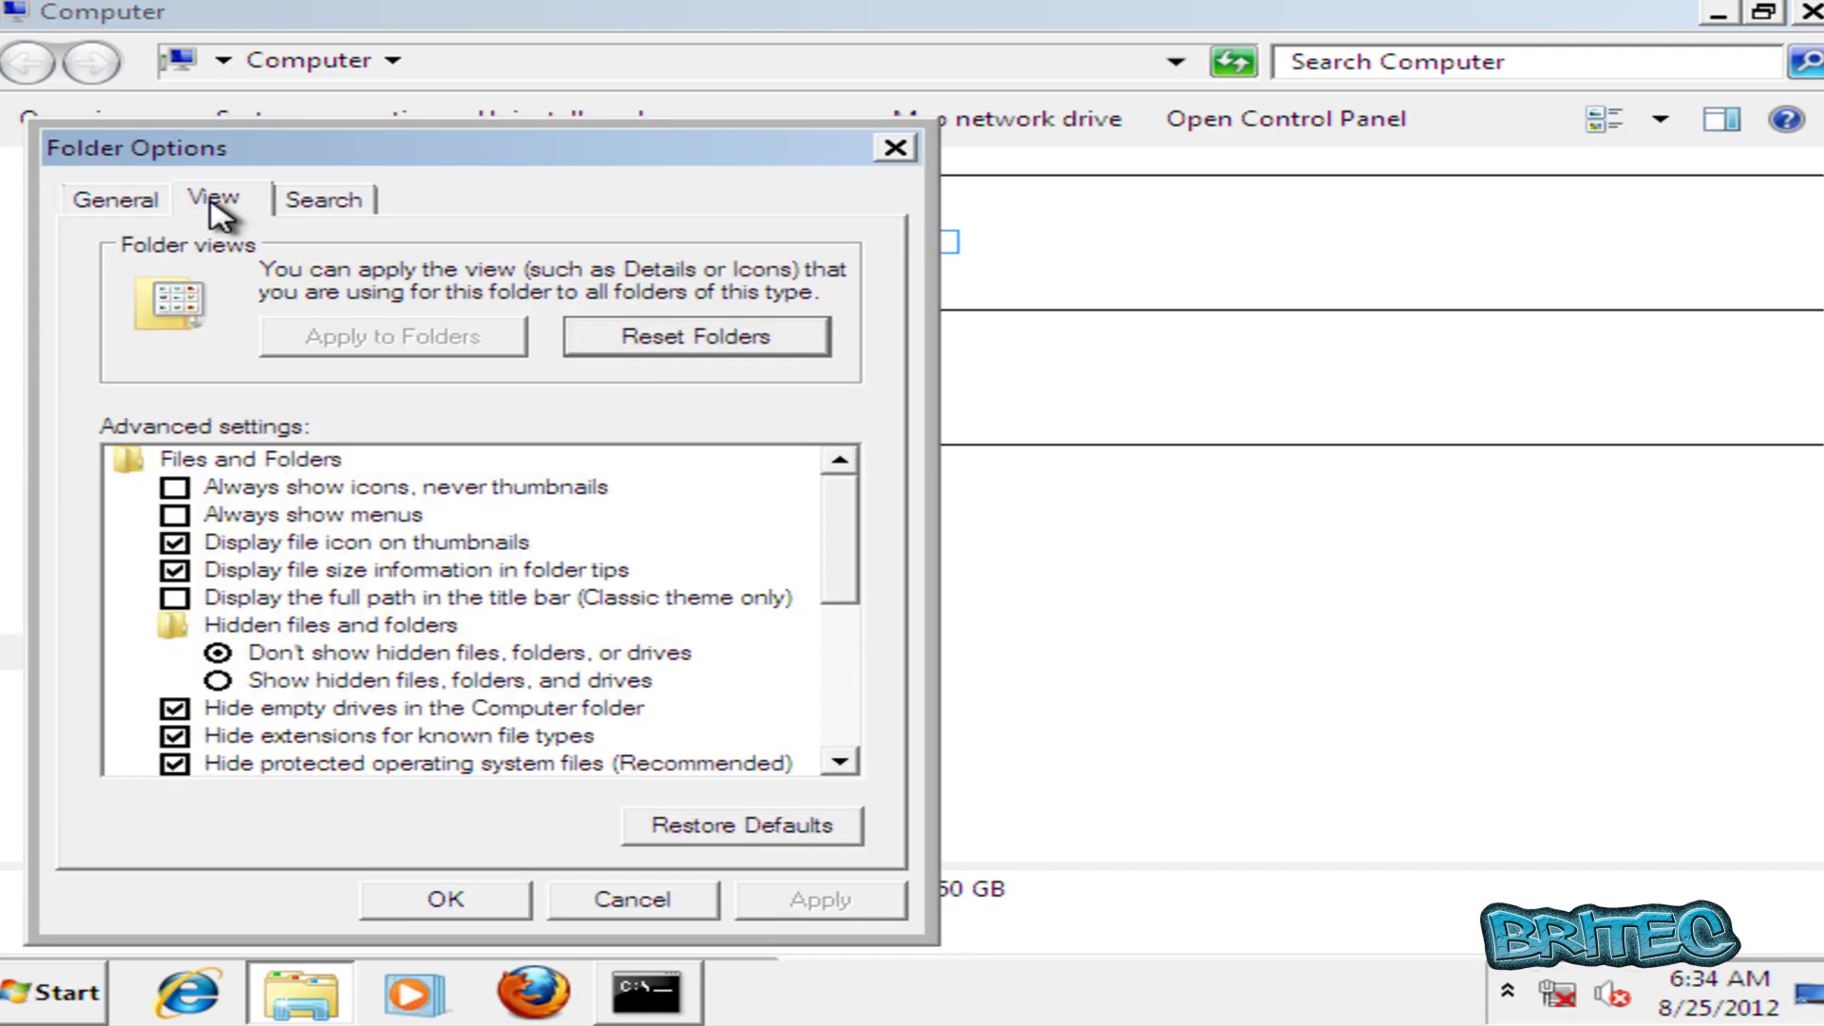
{"action": "left_click", "coordinate": [220, 680]}
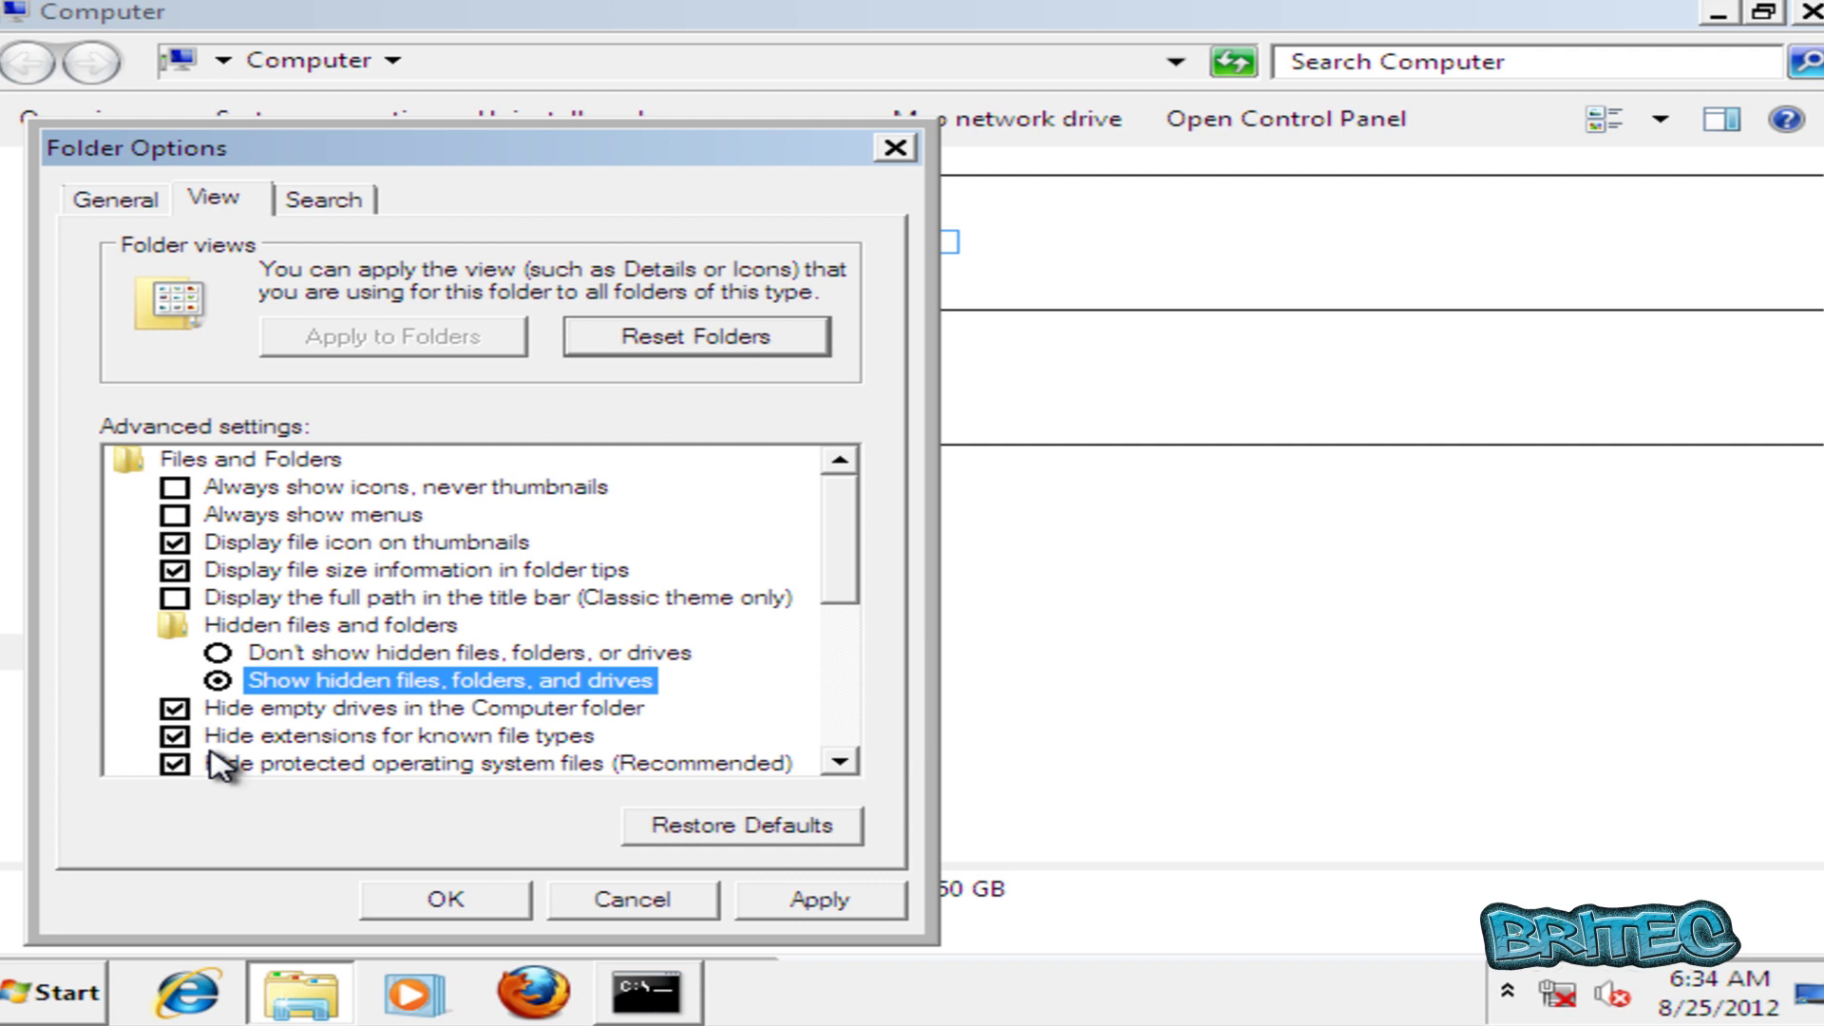
{"action": "left_click", "coordinate": [175, 737]}
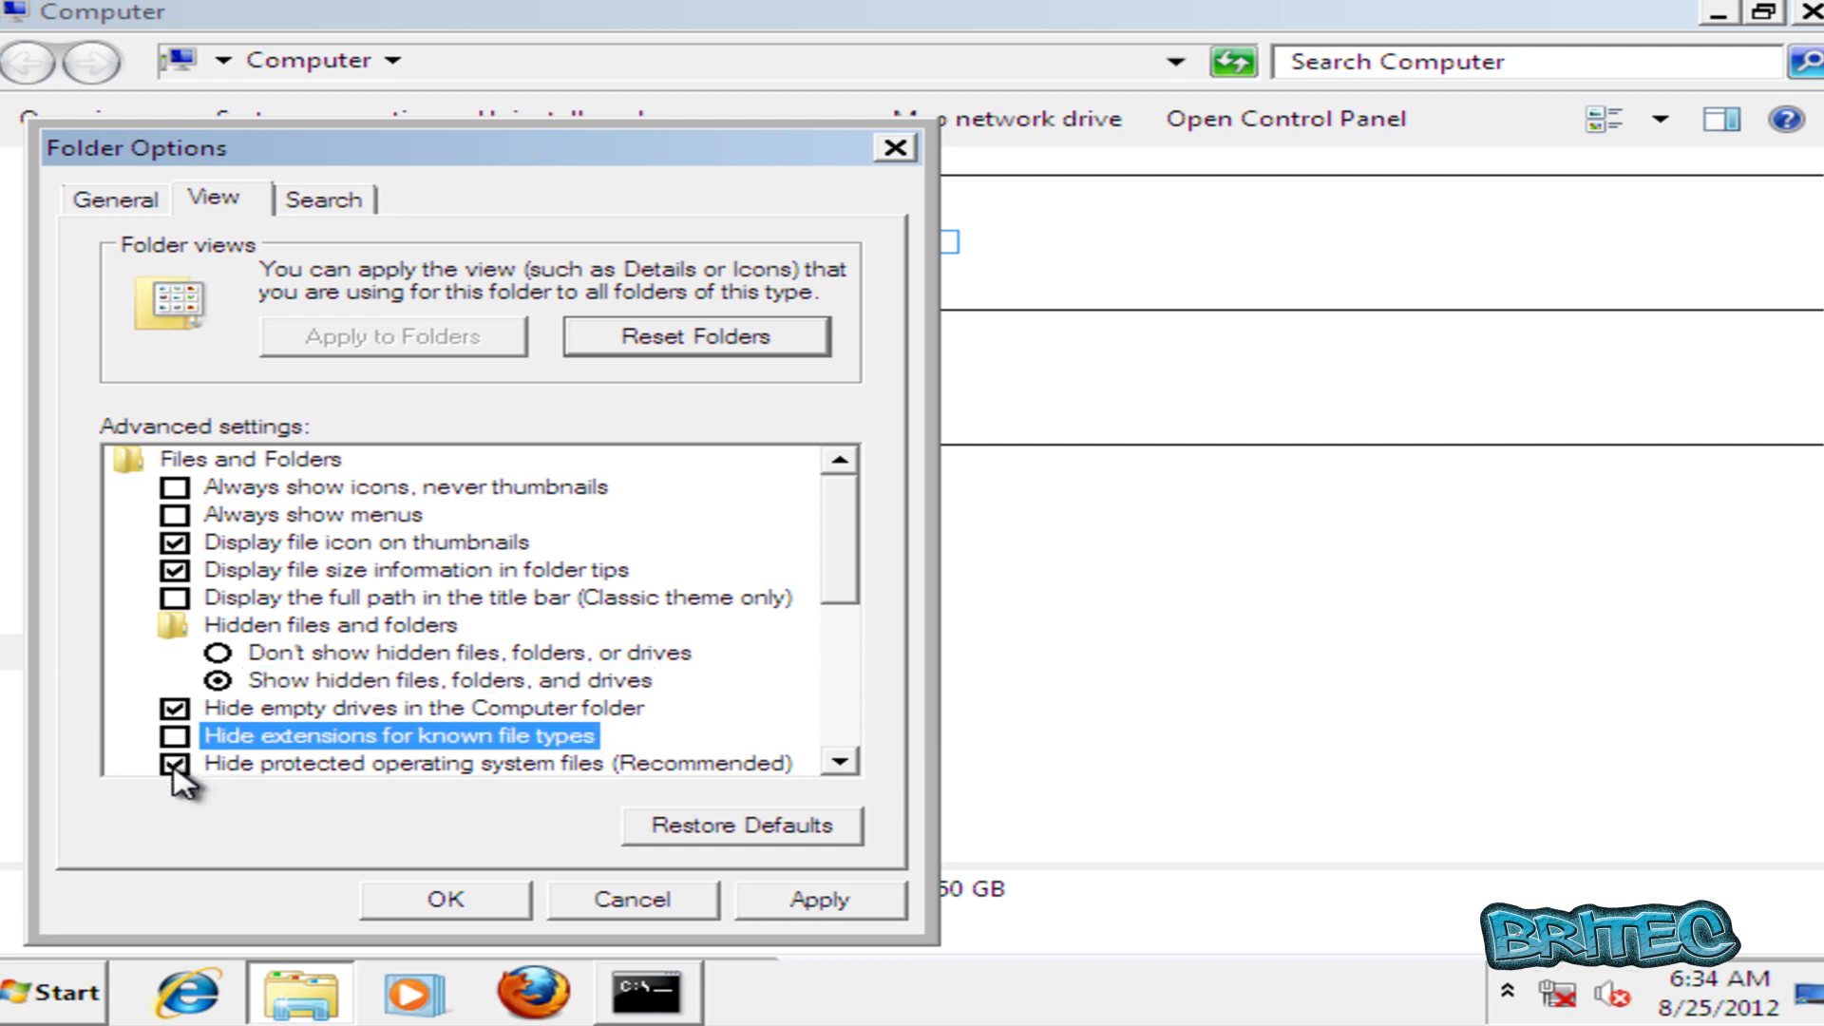
{"action": "left_click", "coordinate": [175, 763]}
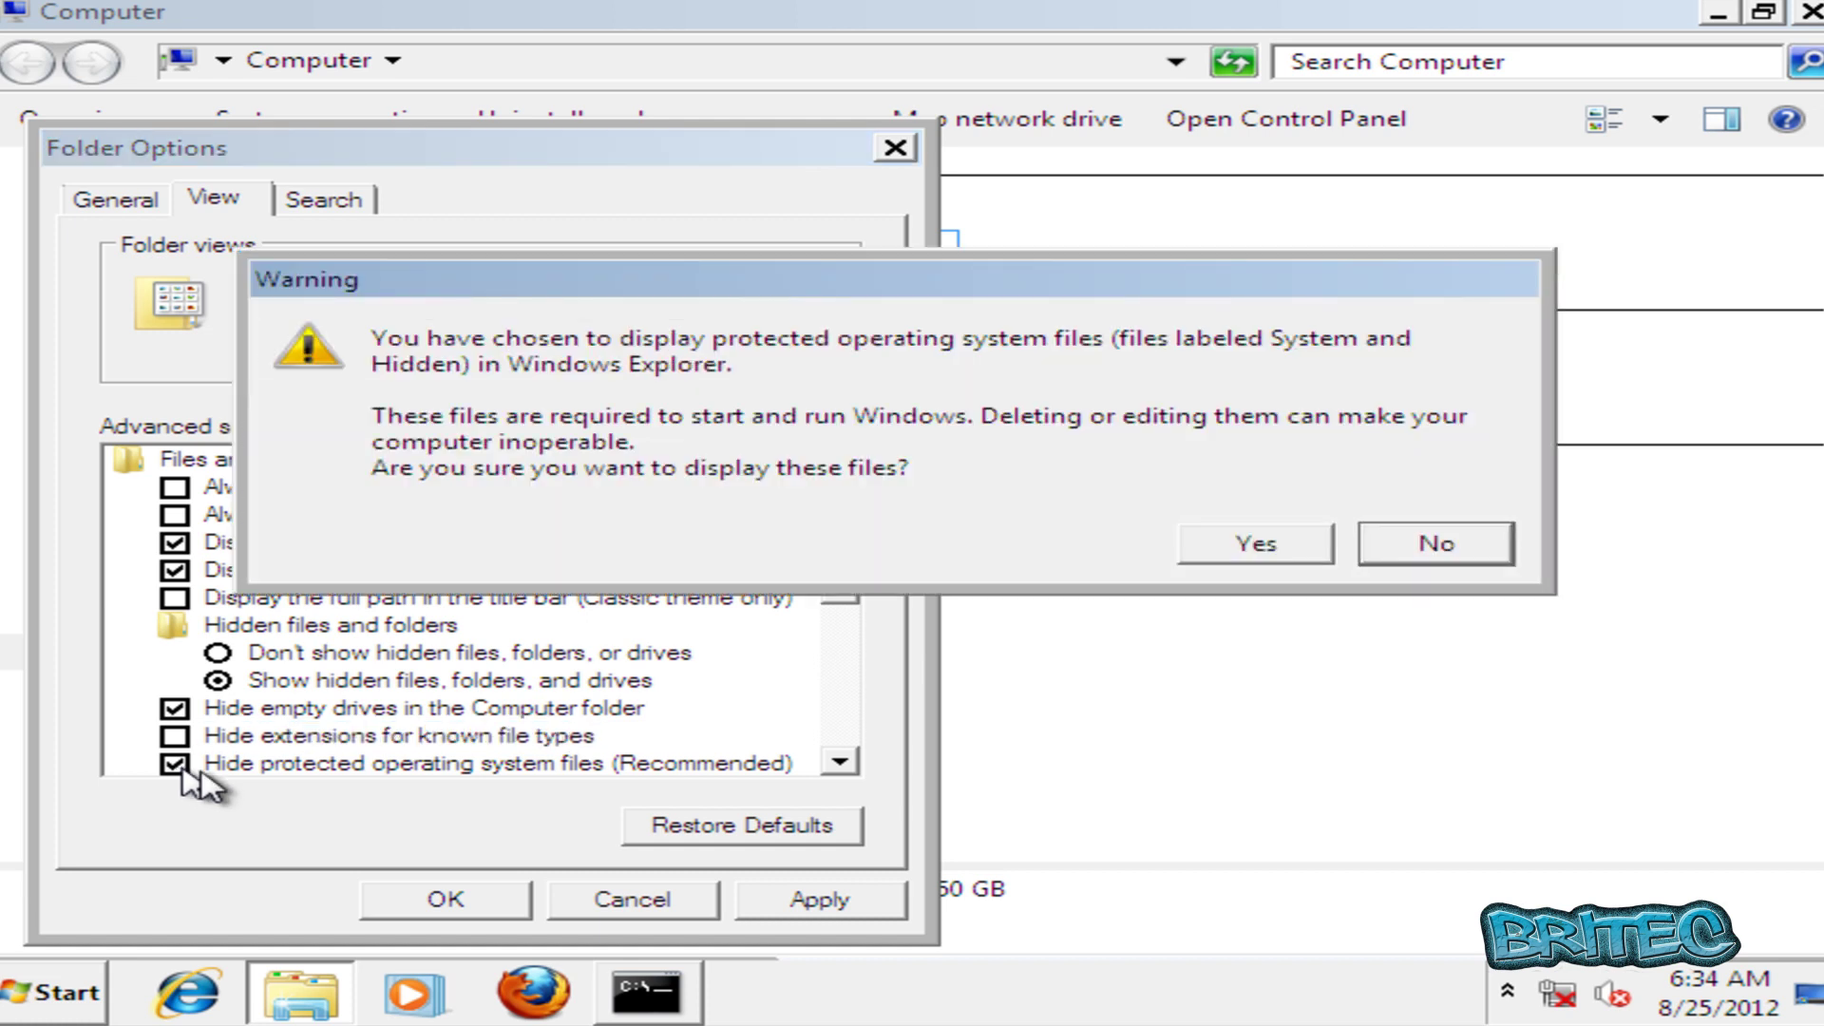
{"action": "left_click", "coordinate": [1218, 543]}
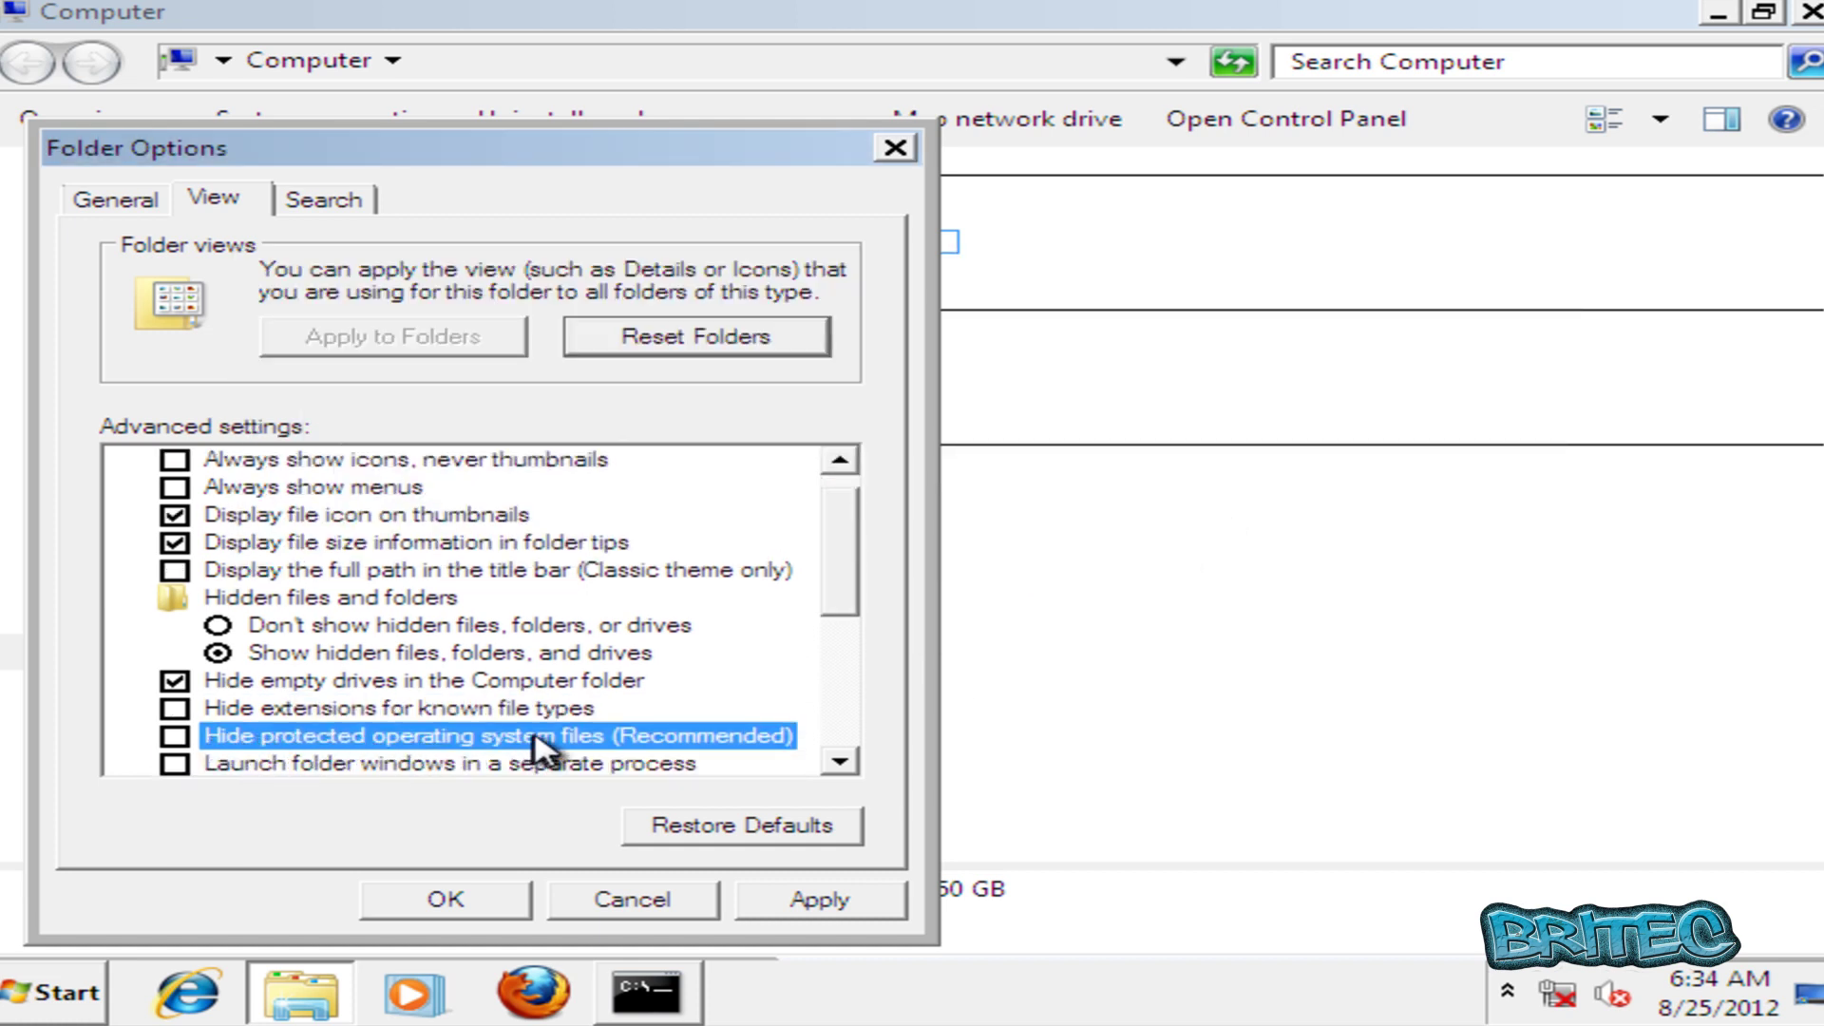
{"action": "left_click", "coordinate": [459, 897]}
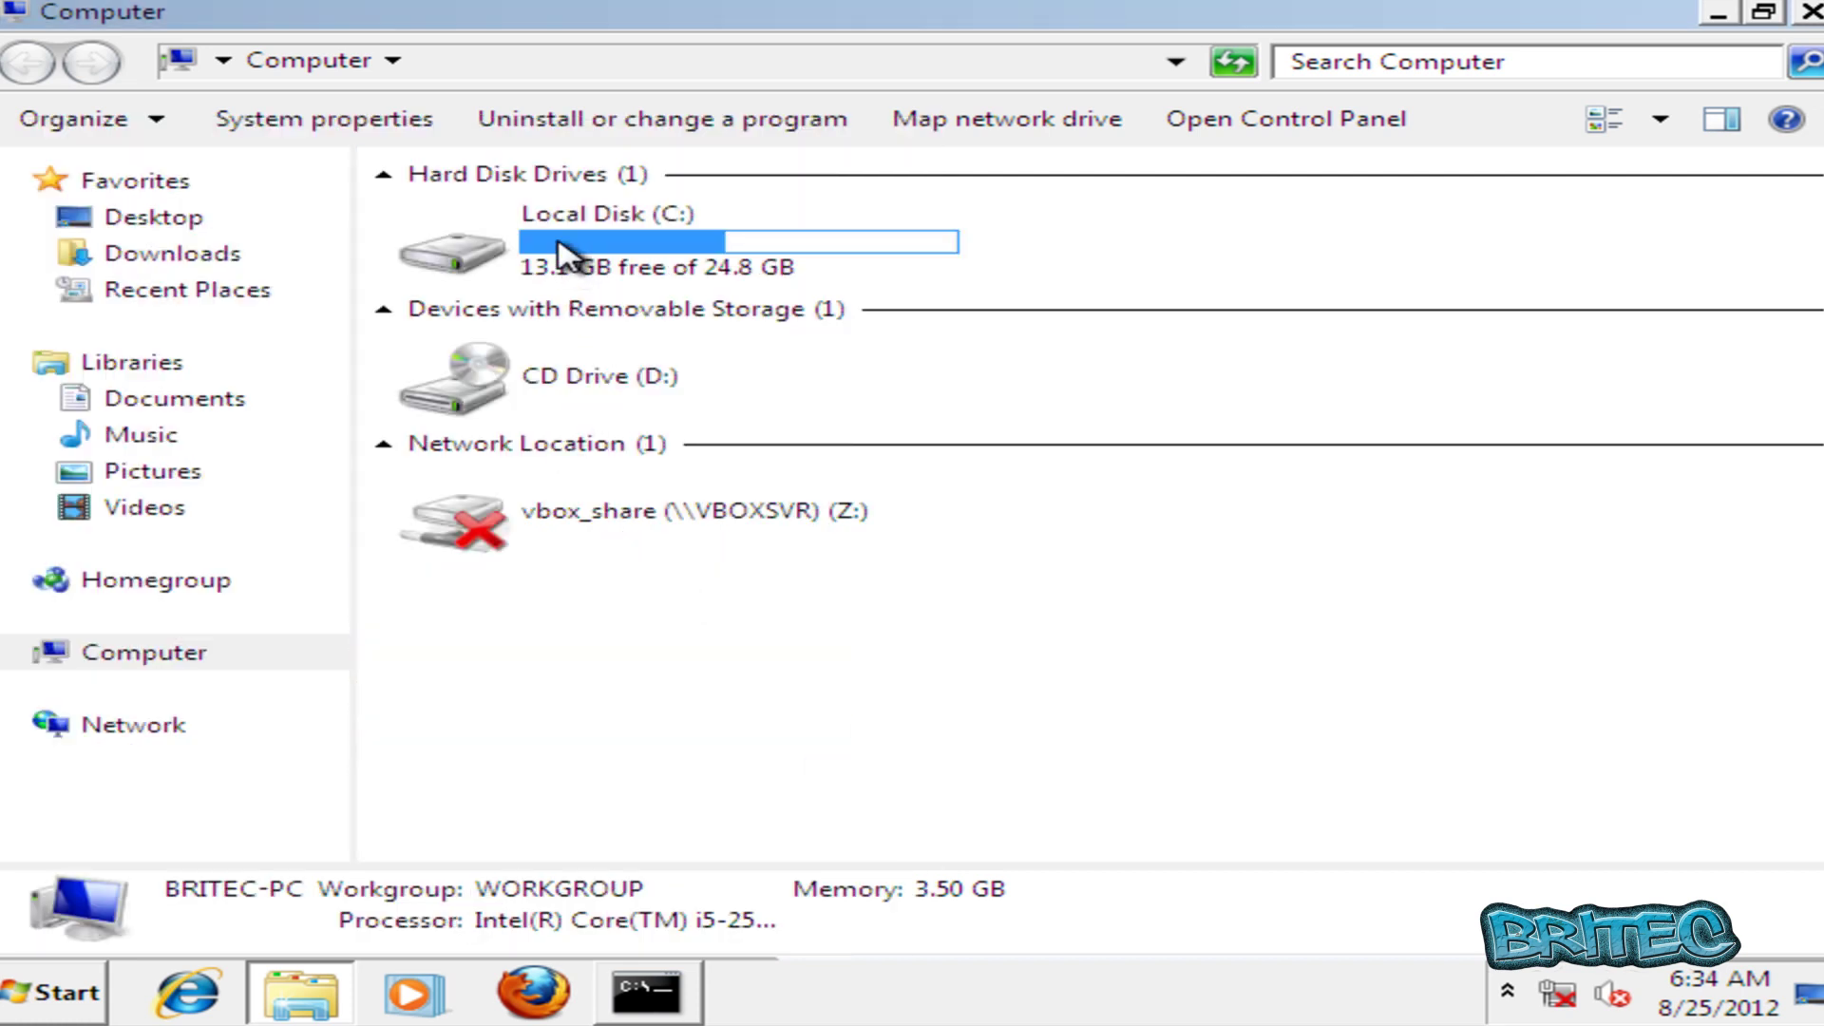
Browse to C:\Users\<profile>\AppData\Local and delete the Skype folder to the Recycle Bin.
{"action": "double_click", "coordinate": [561, 249]}
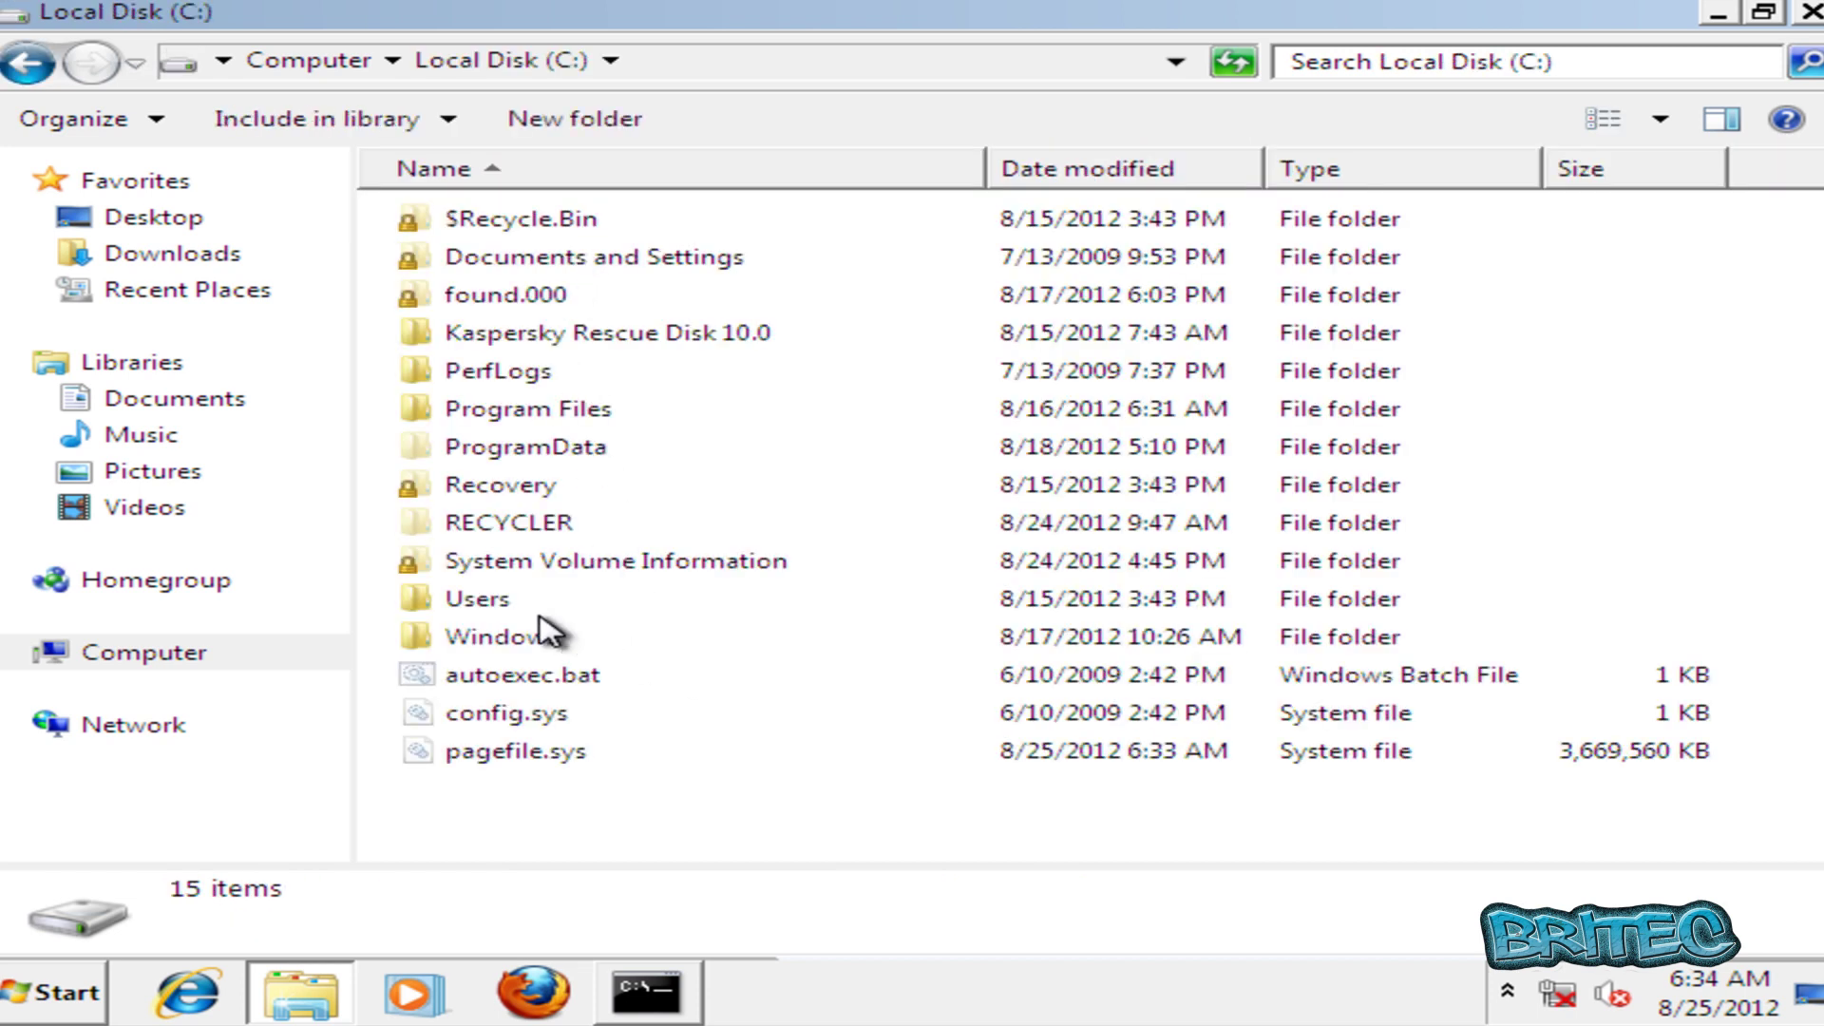
{"action": "double_click", "coordinate": [478, 608]}
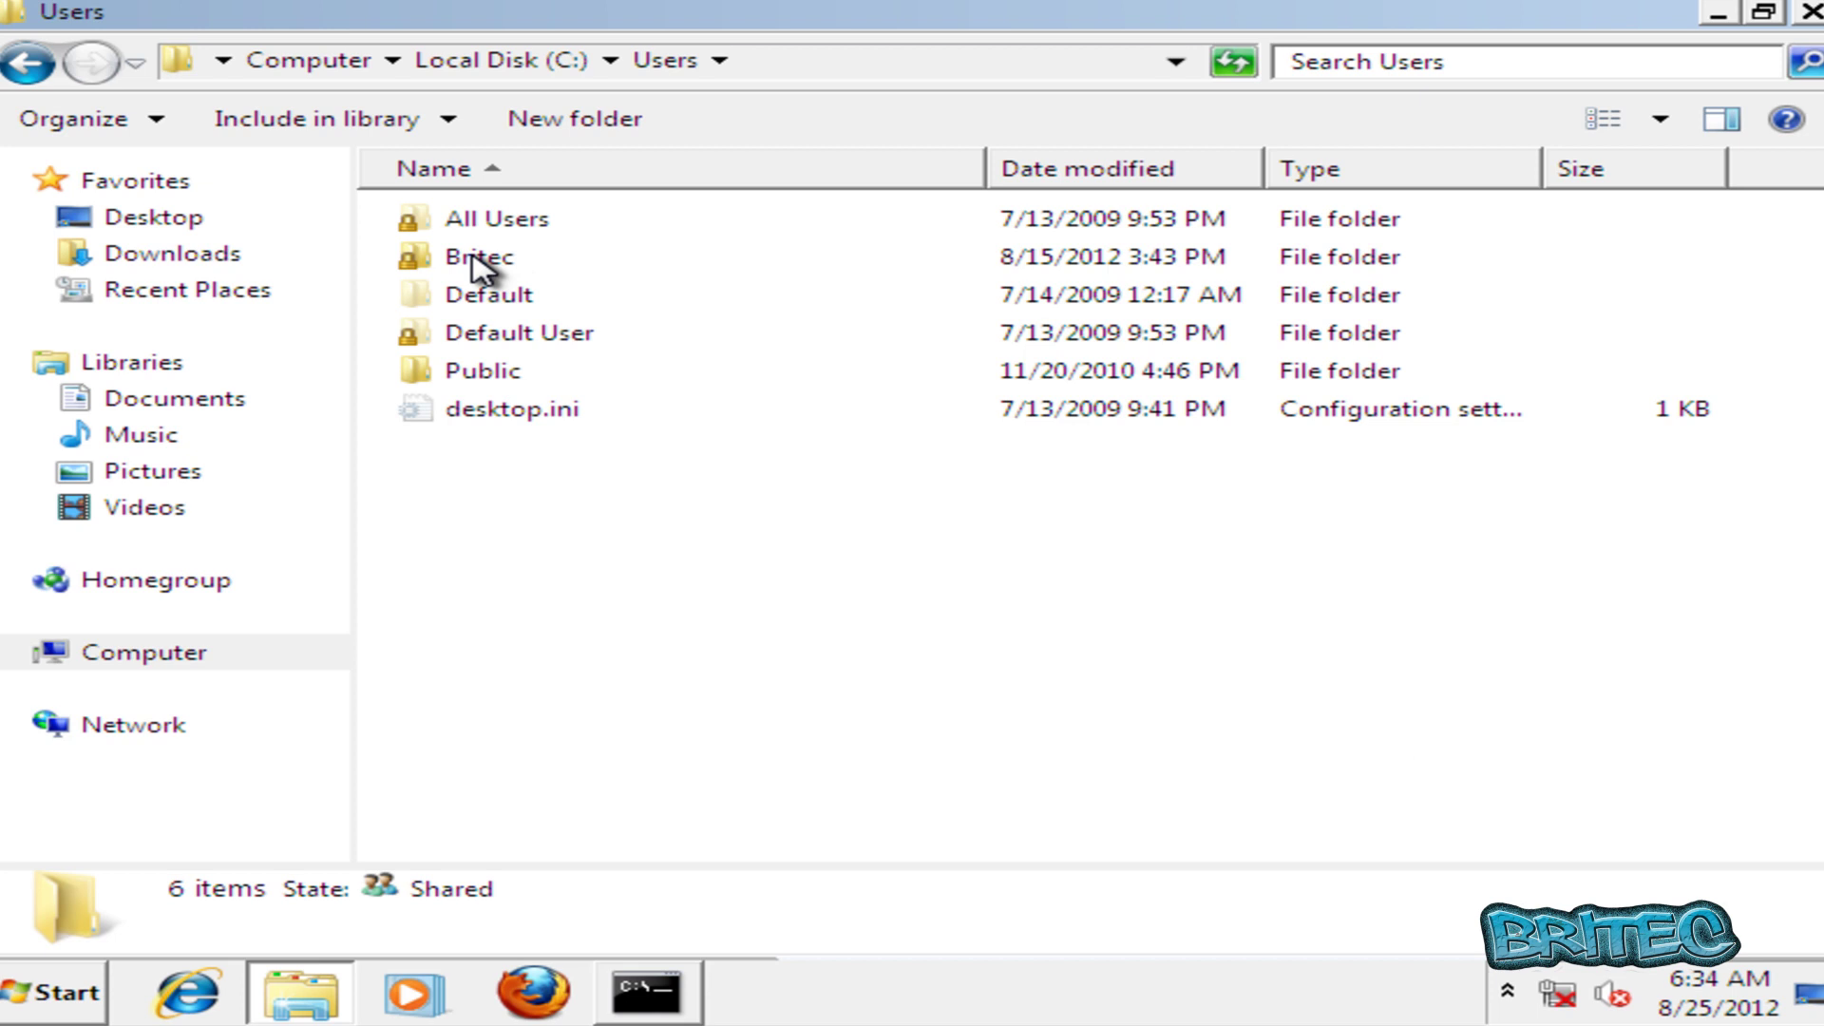
{"action": "mouse_move", "coordinate": [479, 269]}
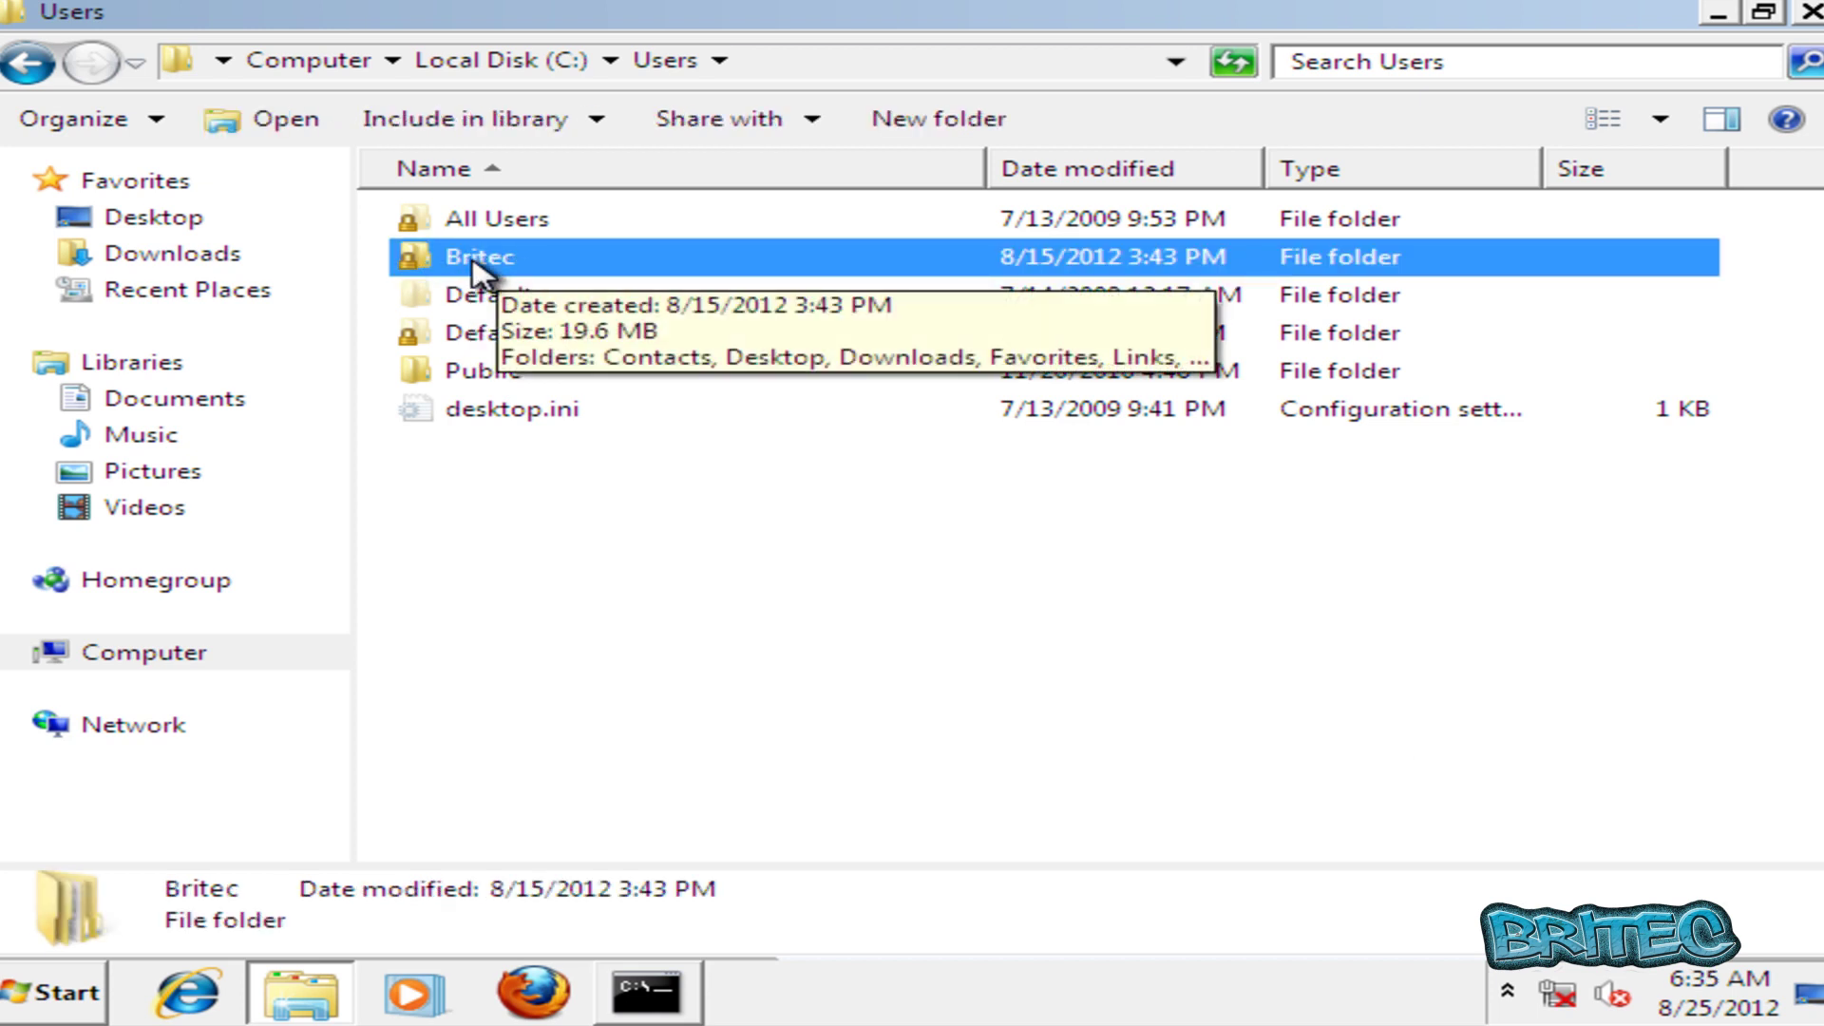
{"action": "double_click", "coordinate": [494, 275]}
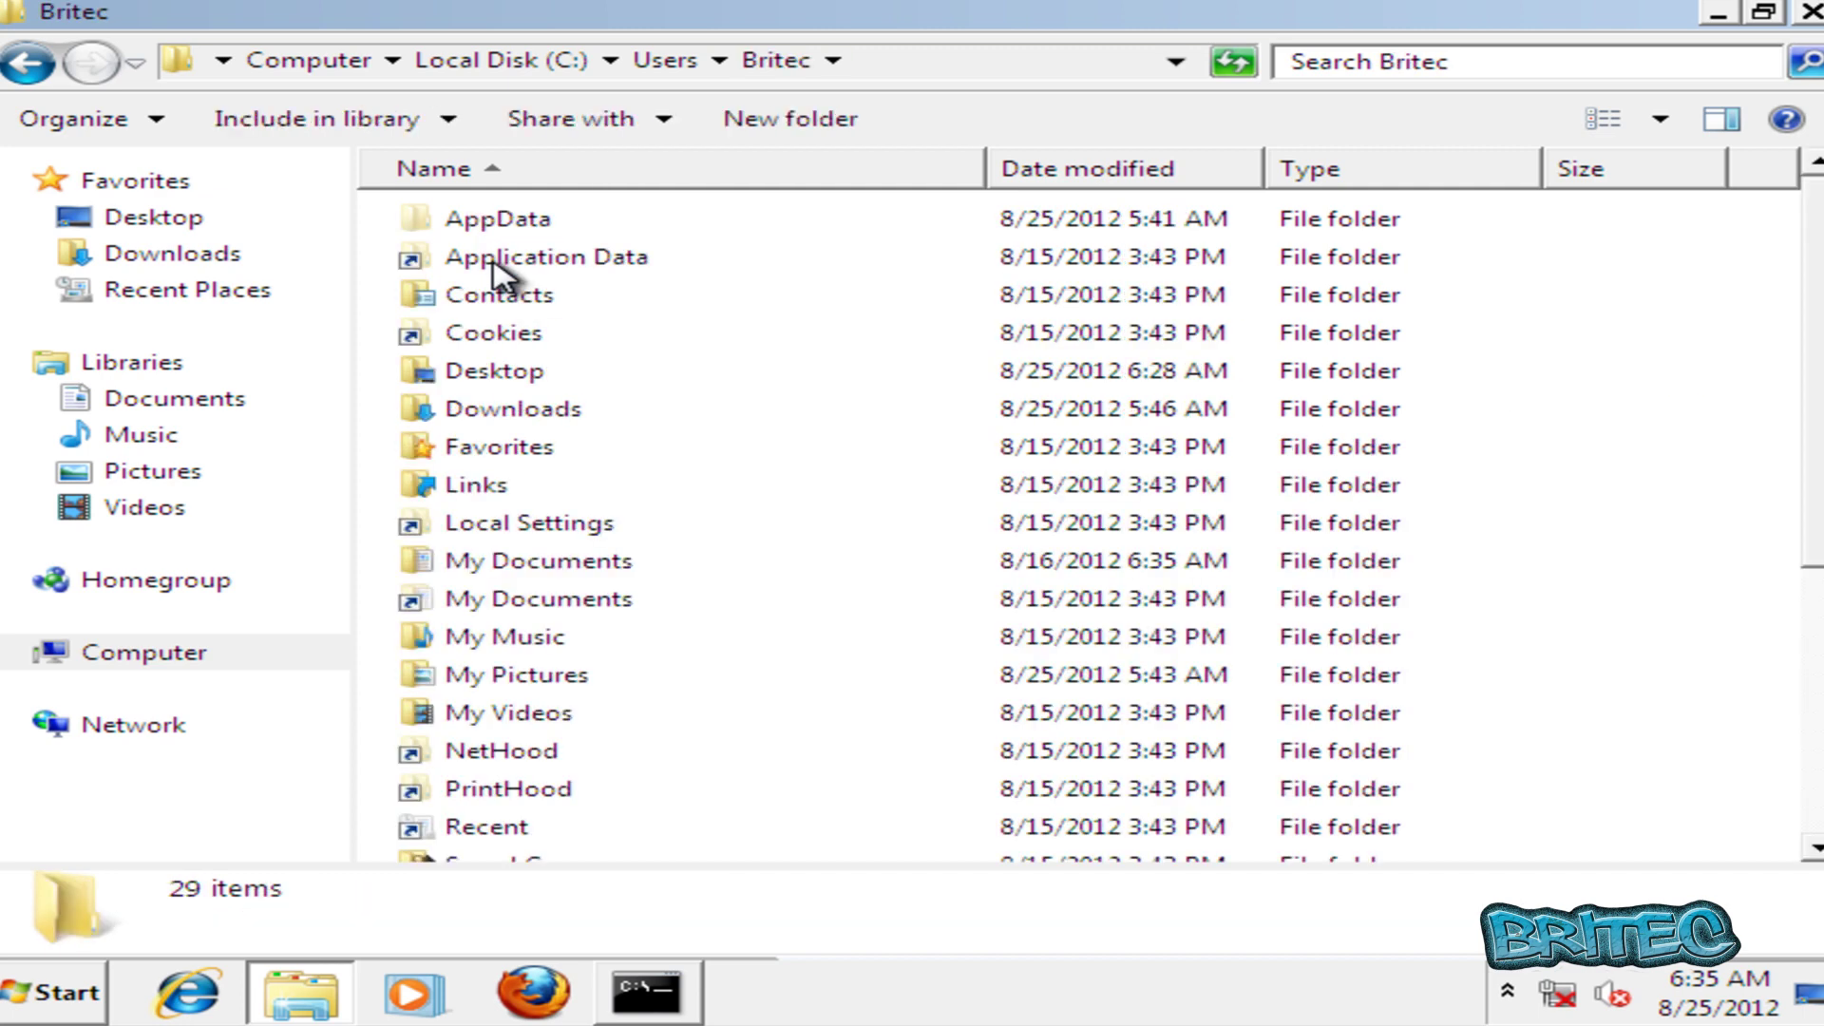
{"action": "double_click", "coordinate": [546, 224]}
{"action": "double_click", "coordinate": [515, 226]}
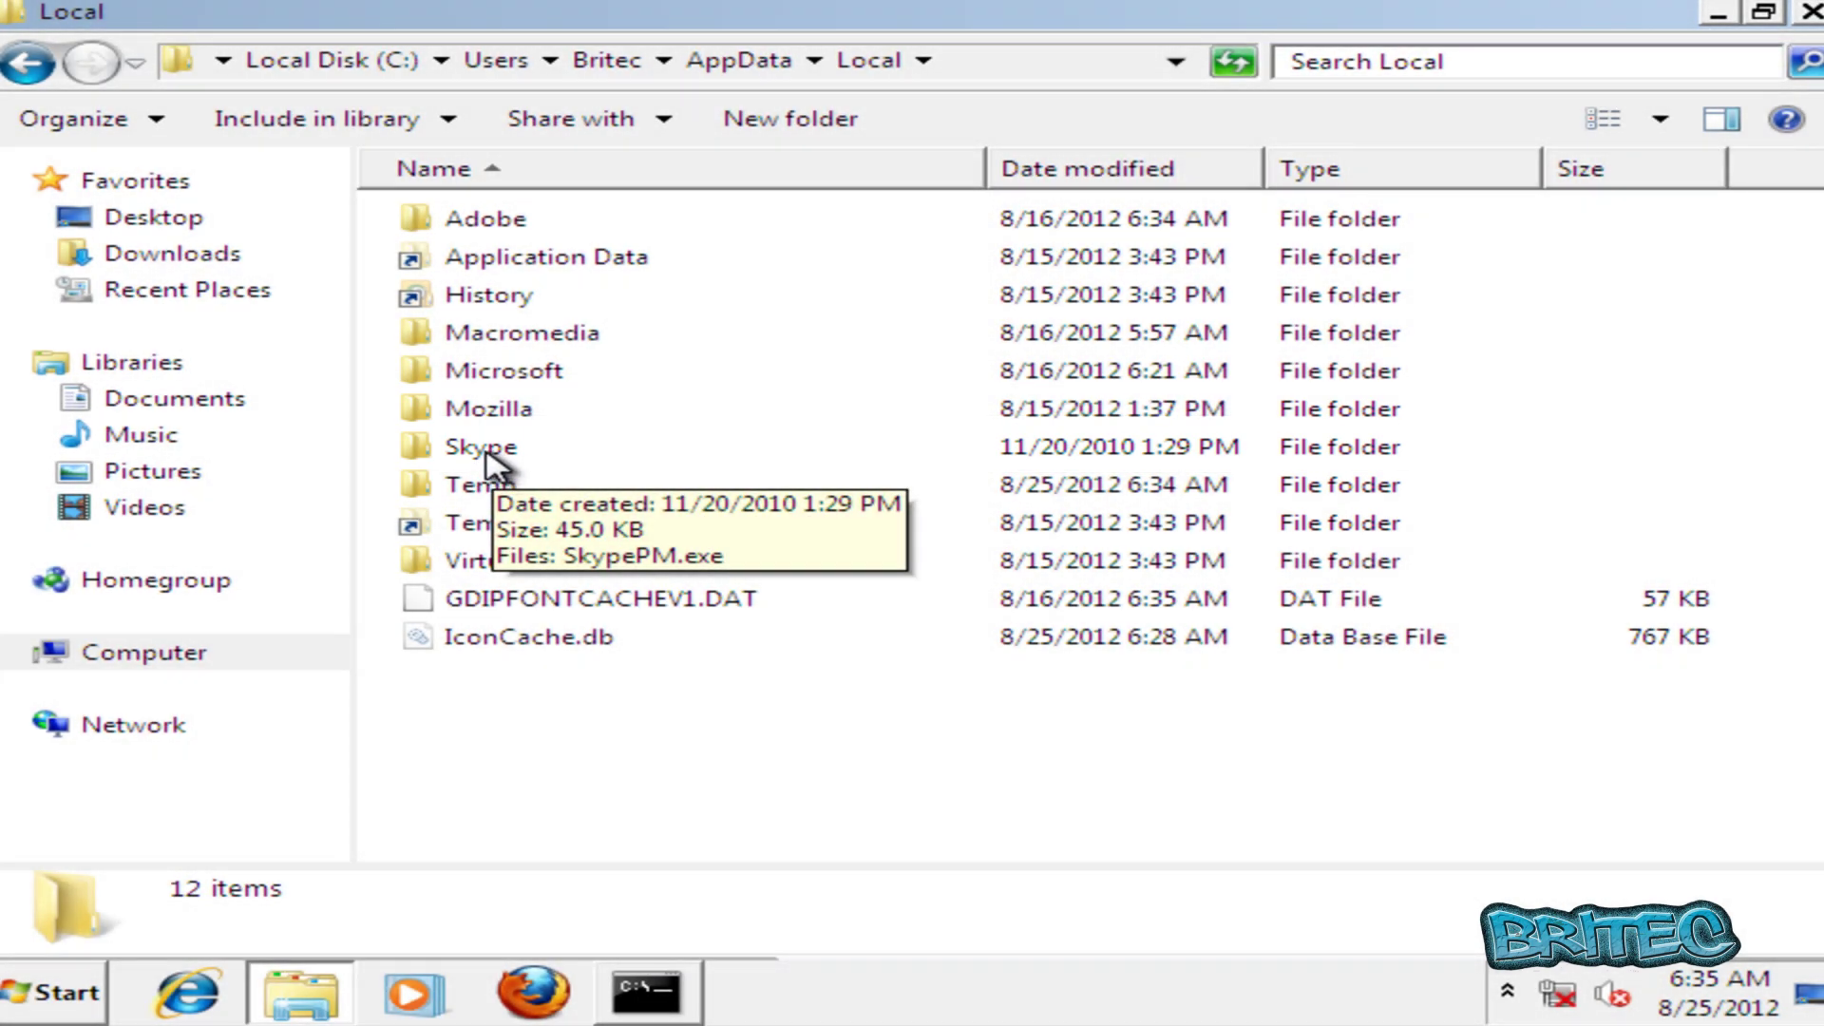
{"action": "double_click", "coordinate": [492, 454]}
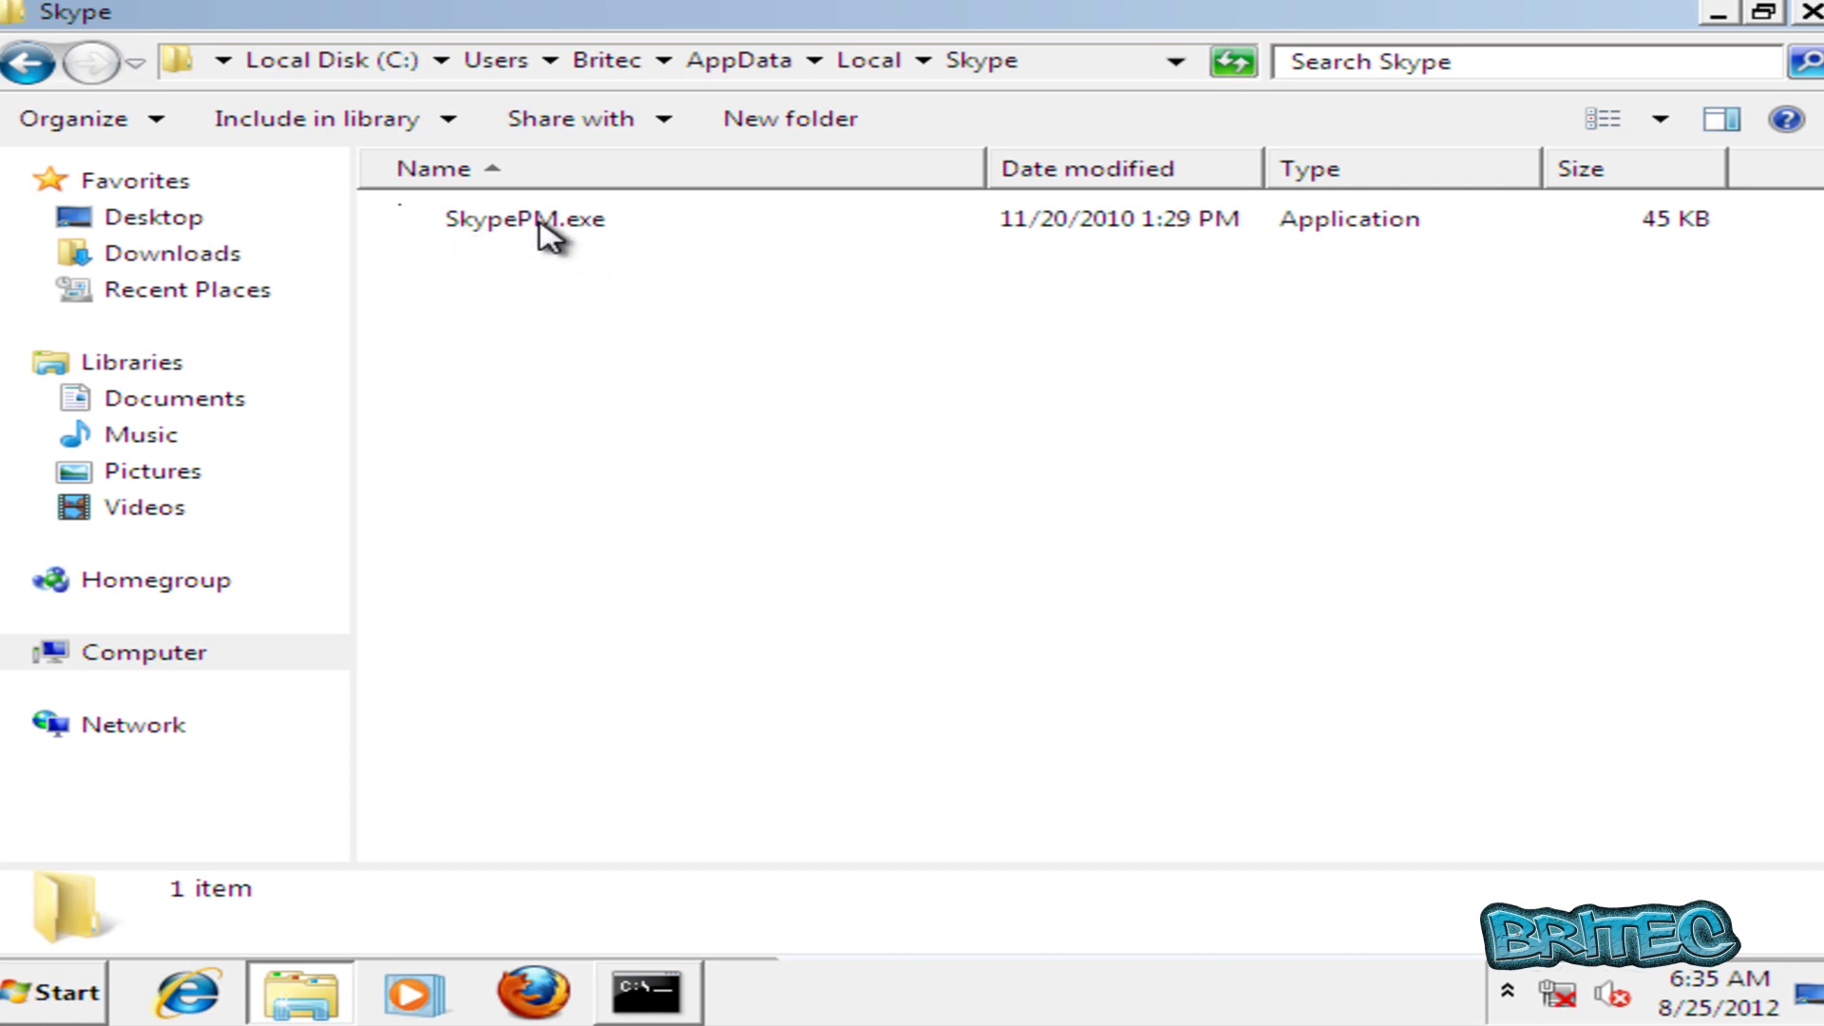
{"action": "left_click", "coordinate": [22, 65]}
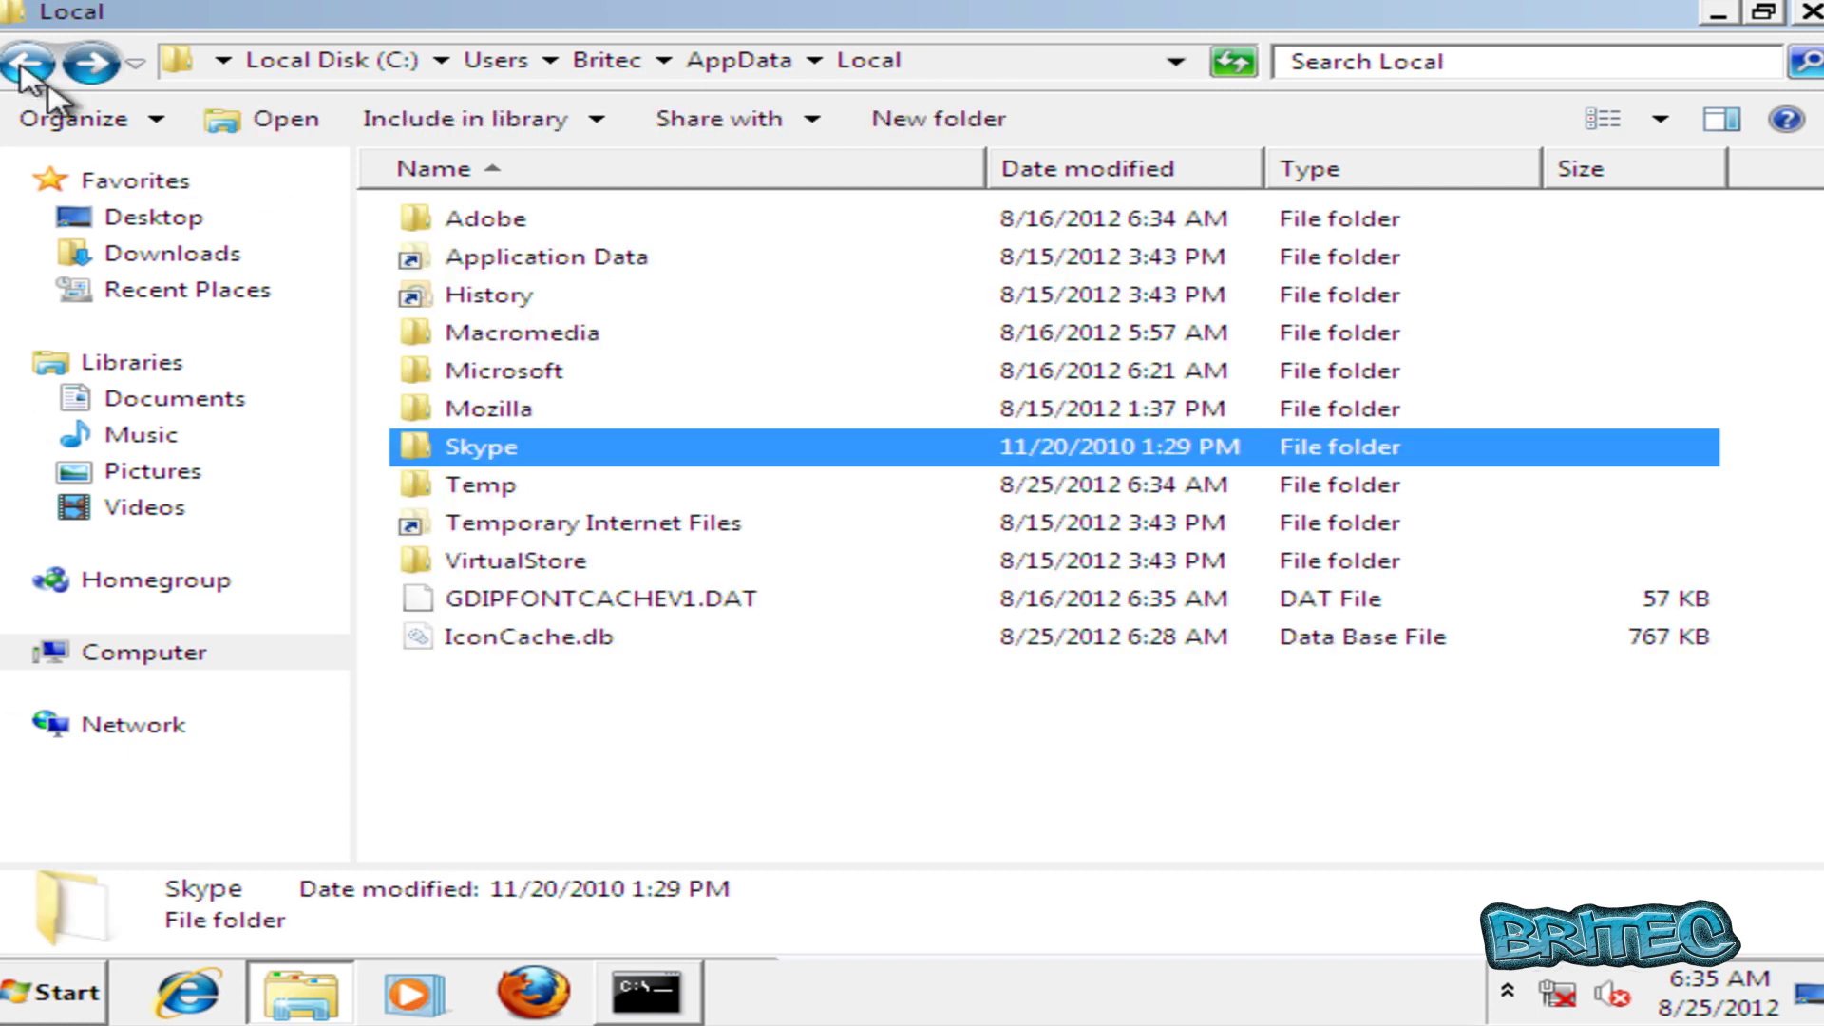
{"action": "right_click", "coordinate": [468, 450]}
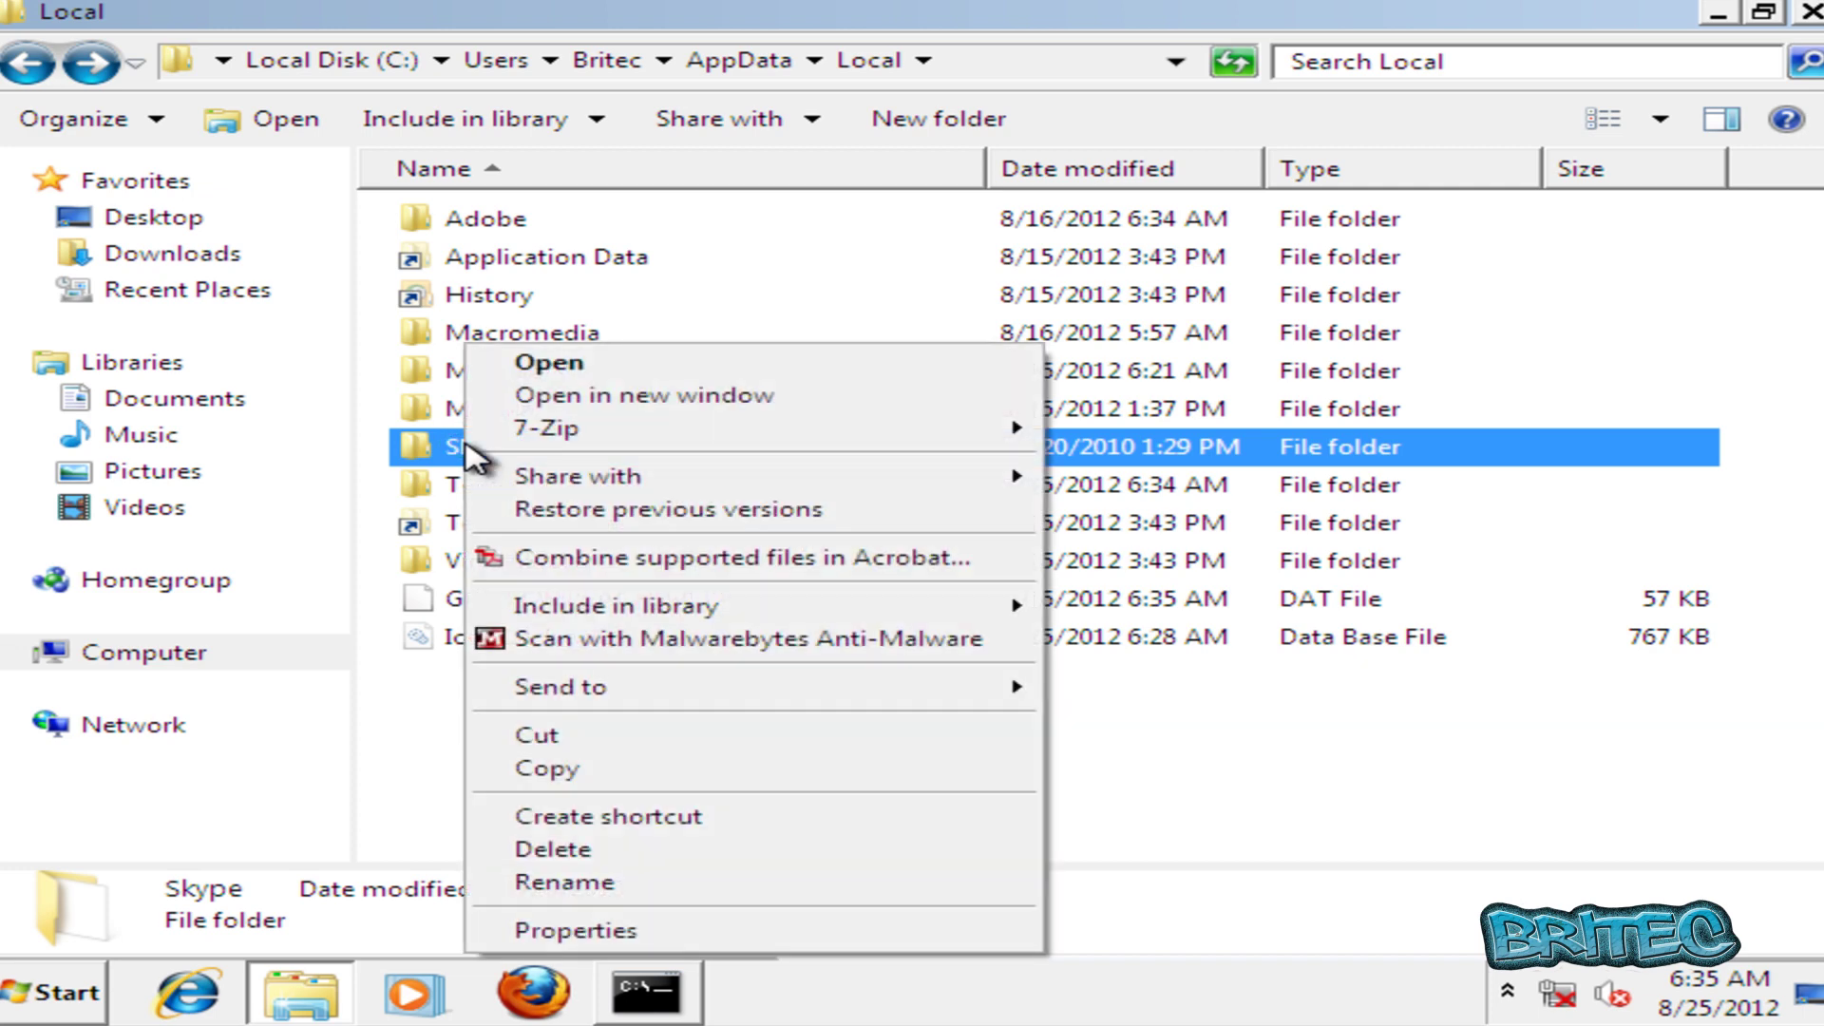
{"action": "left_click", "coordinate": [589, 849]}
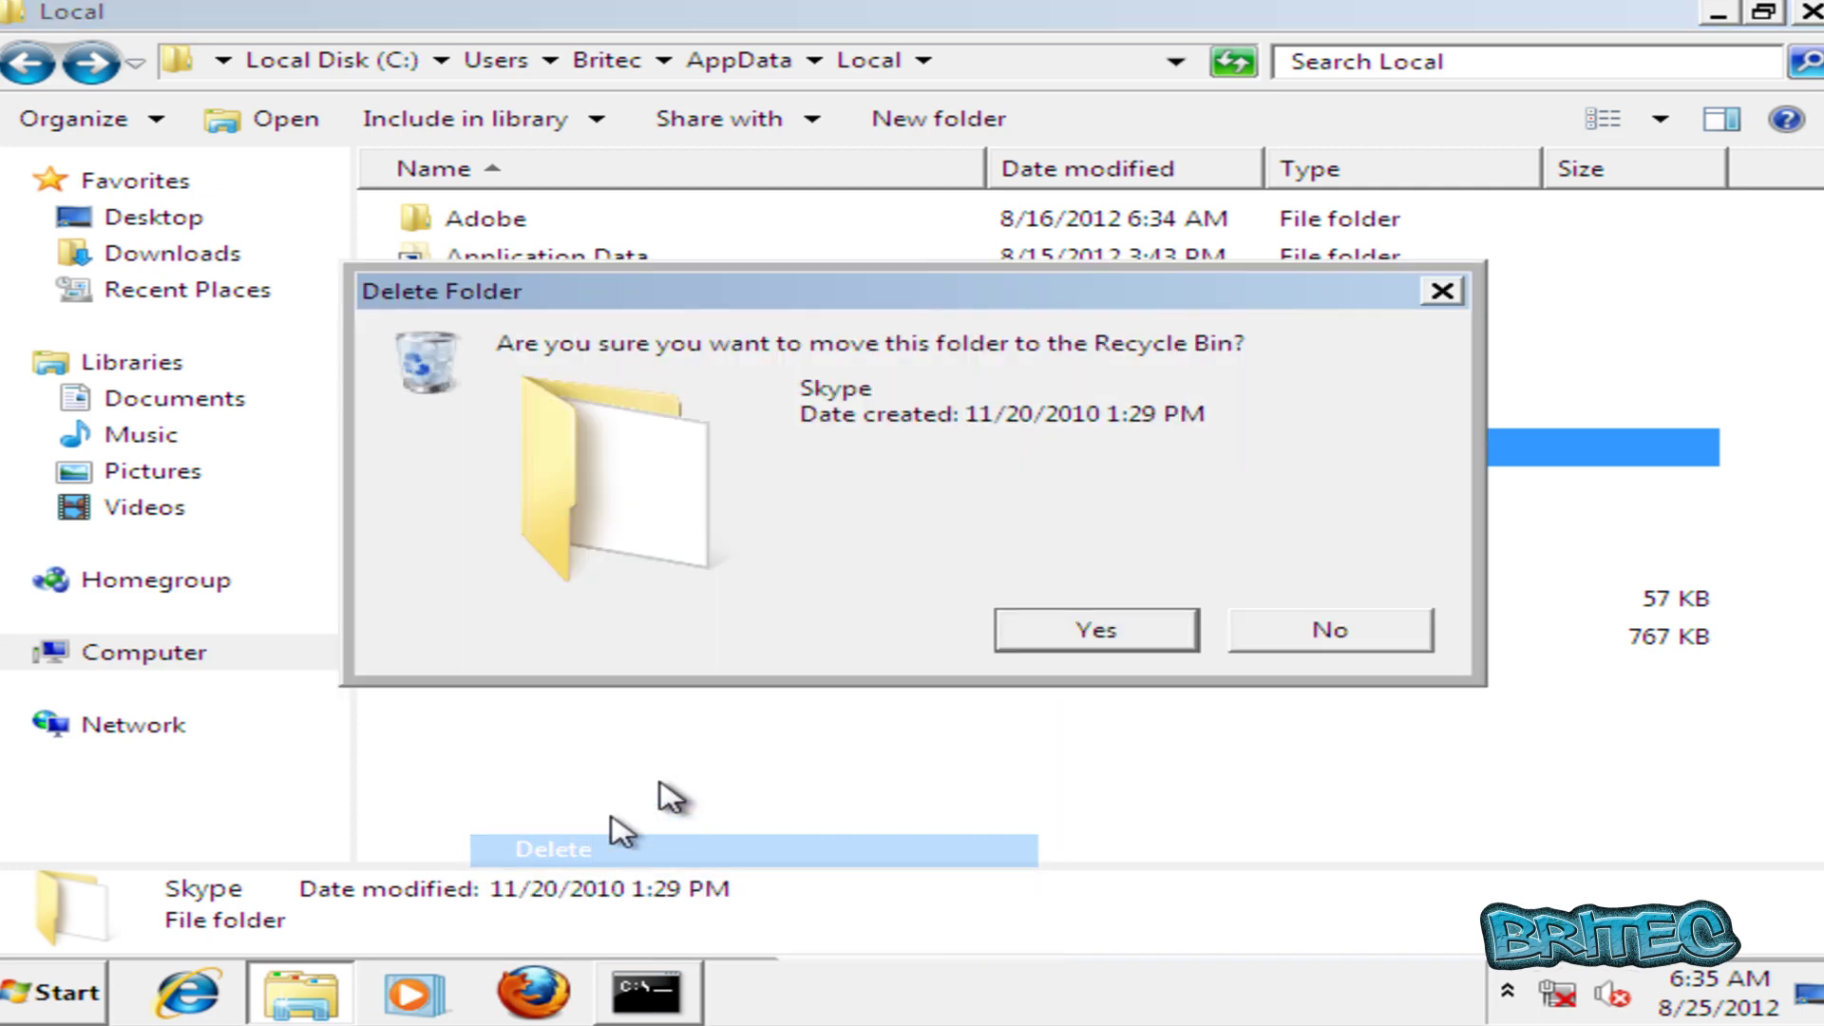
{"action": "left_click", "coordinate": [1047, 641]}
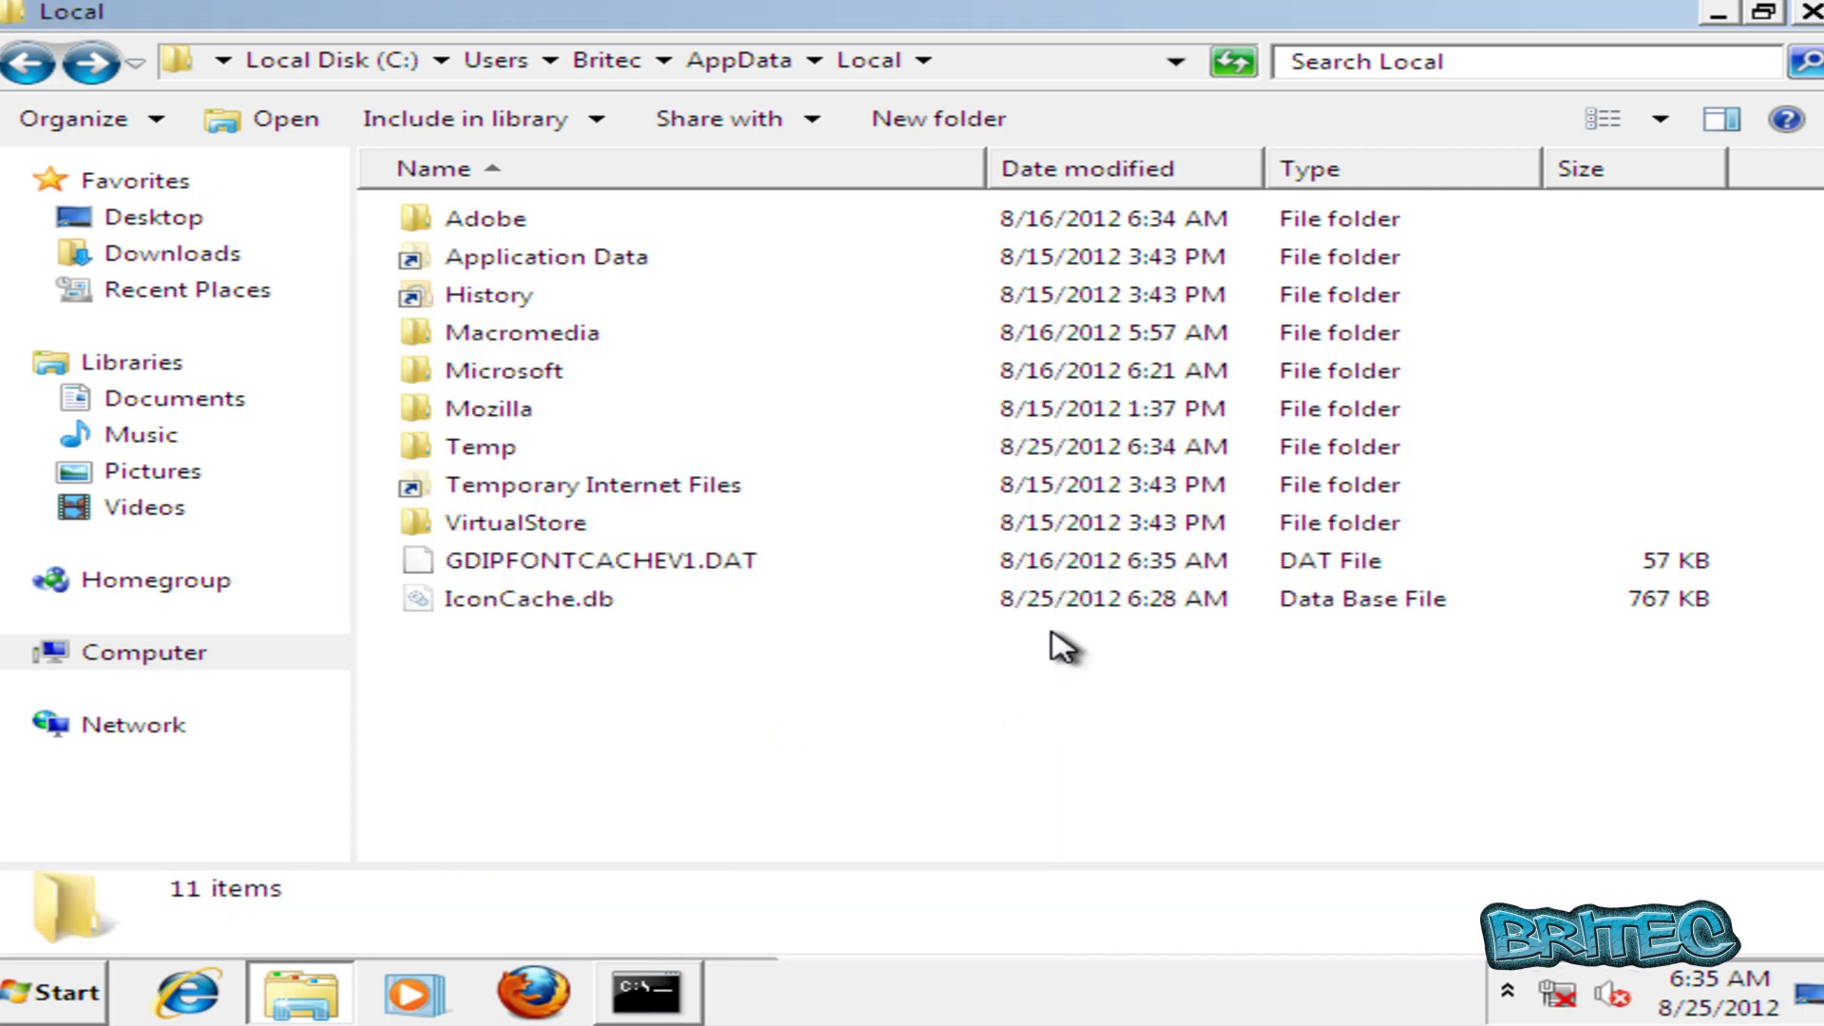
Delete all five Temp items, skipping the in-use FXSAPIDebugLogFile.txt, then go back to AppData.
{"action": "double_click", "coordinate": [483, 448]}
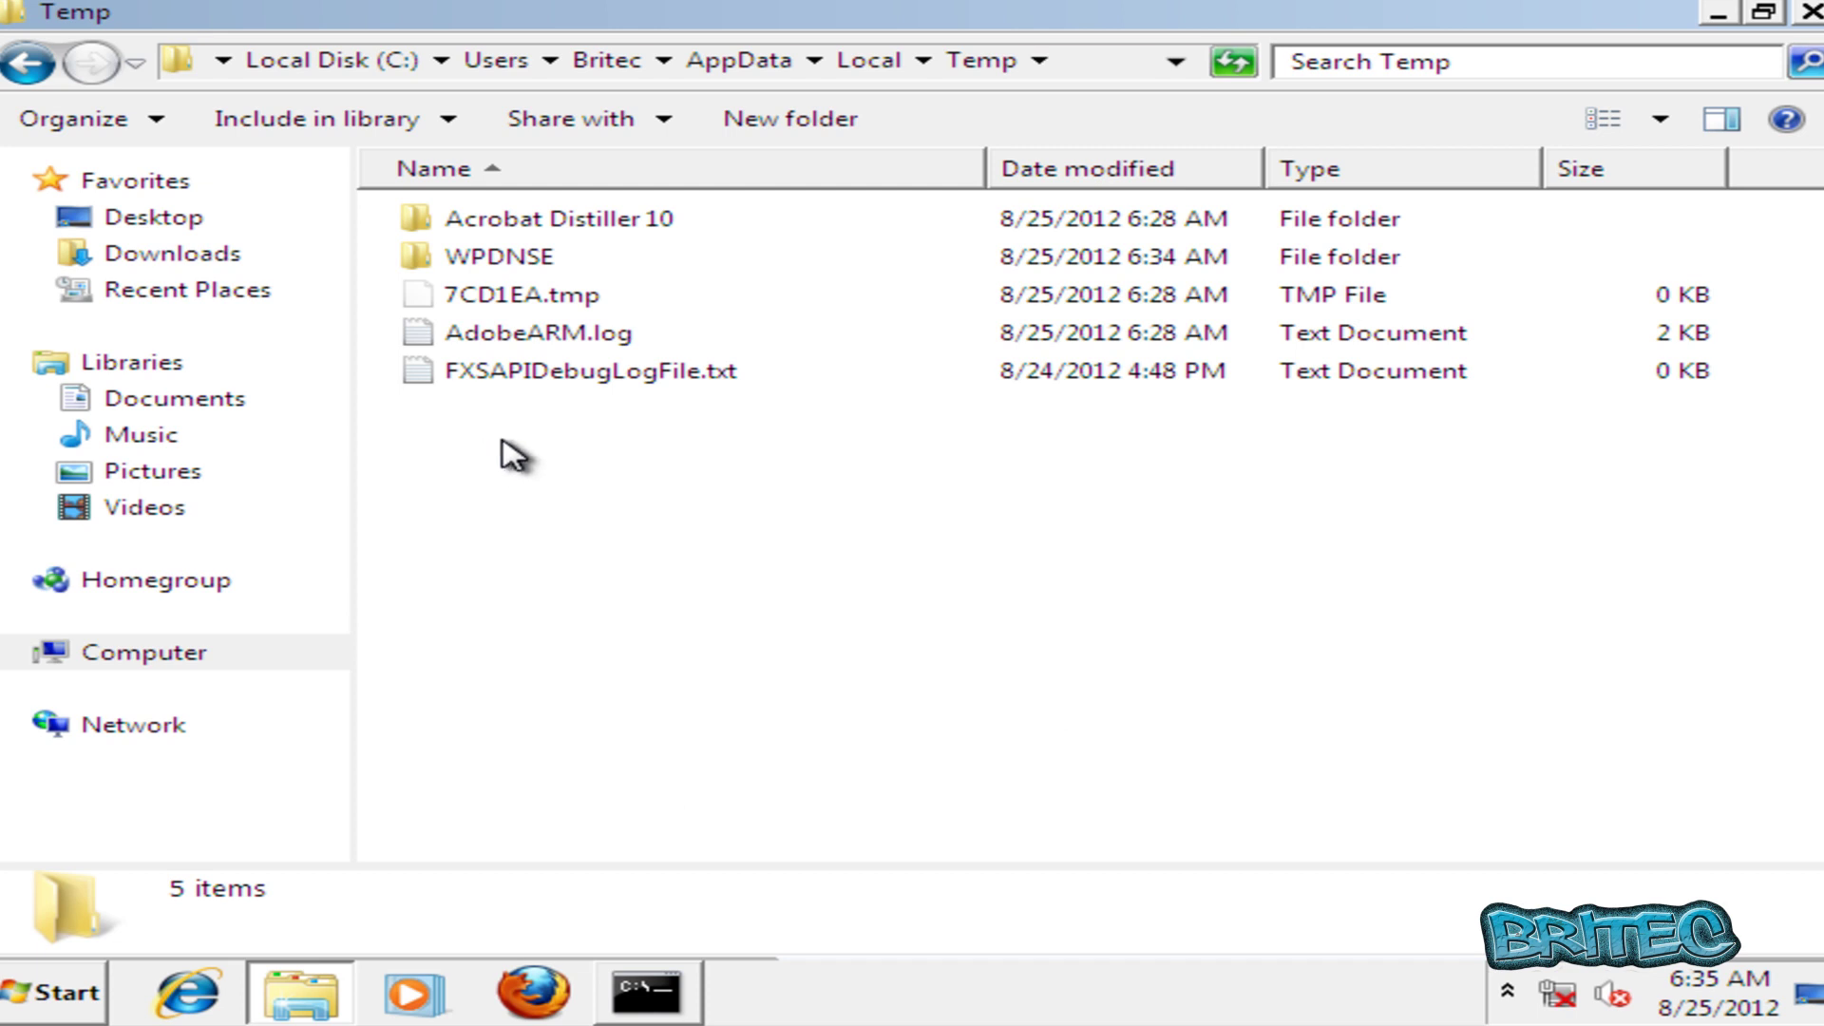
{"action": "left_click_drag", "start_coordinate": [712, 433], "coordinate": [333, 217]}
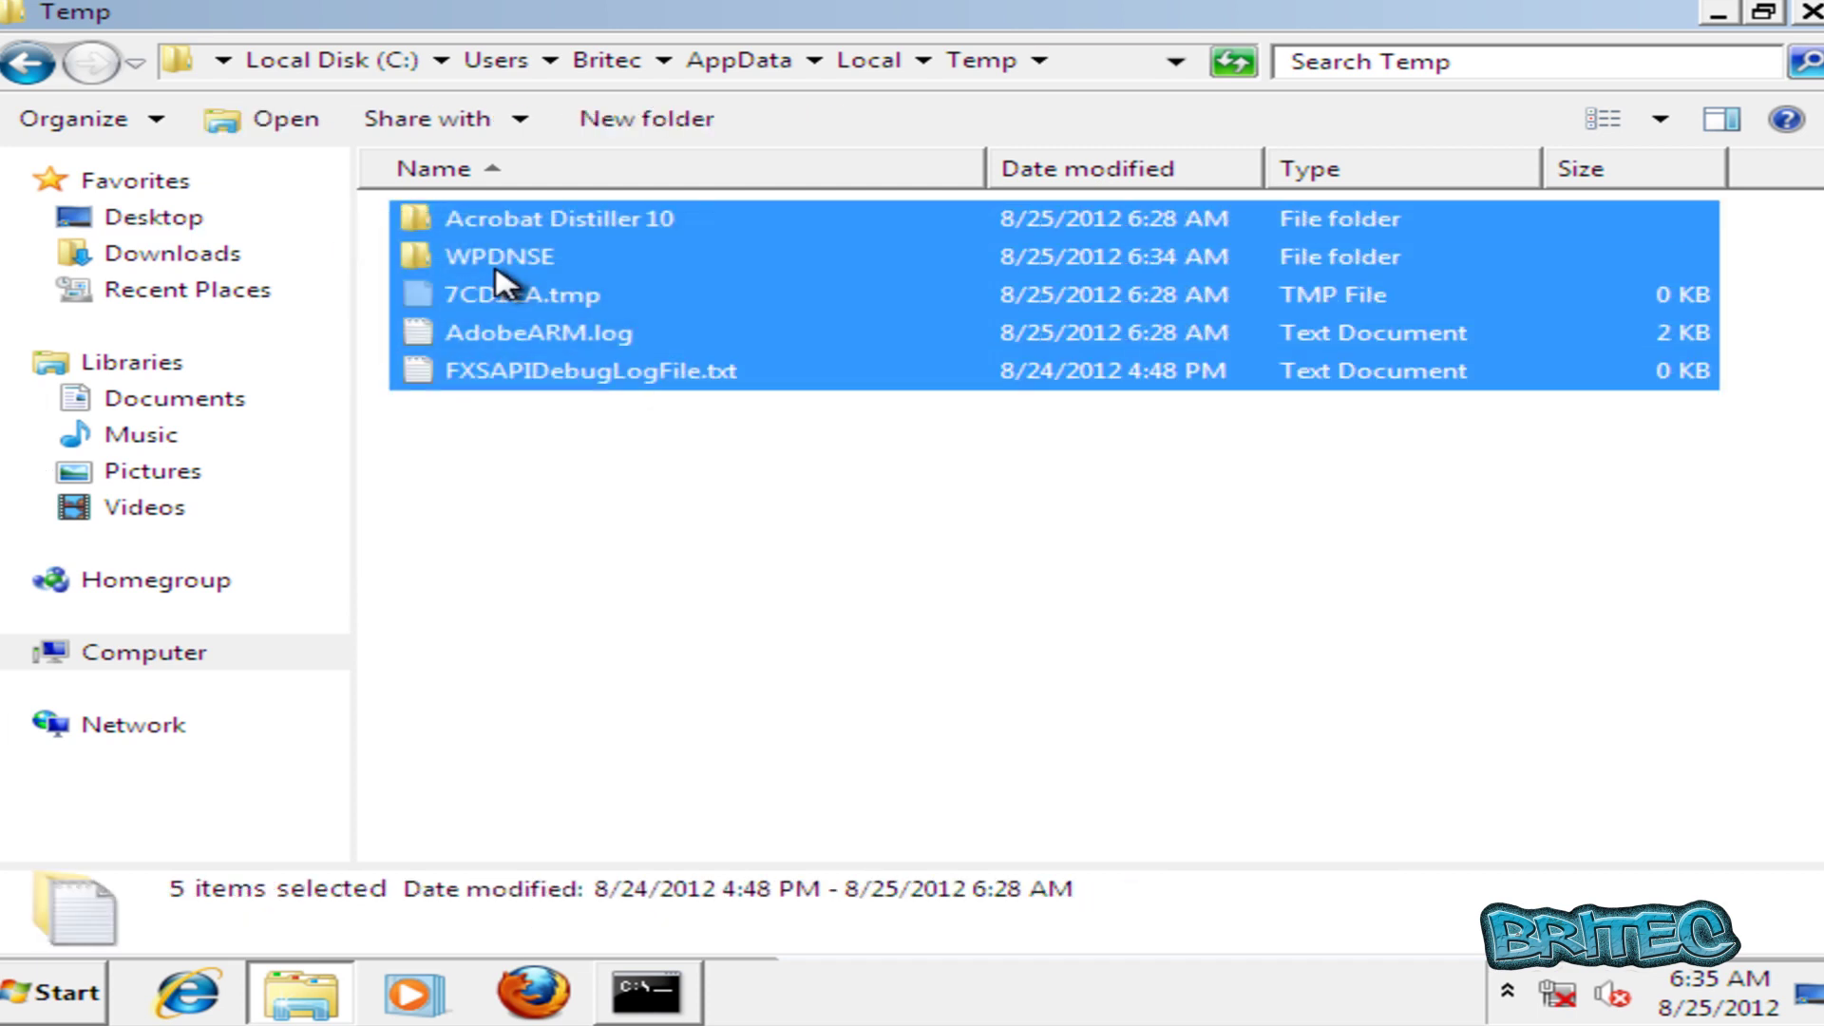
{"action": "right_click", "coordinate": [495, 270]}
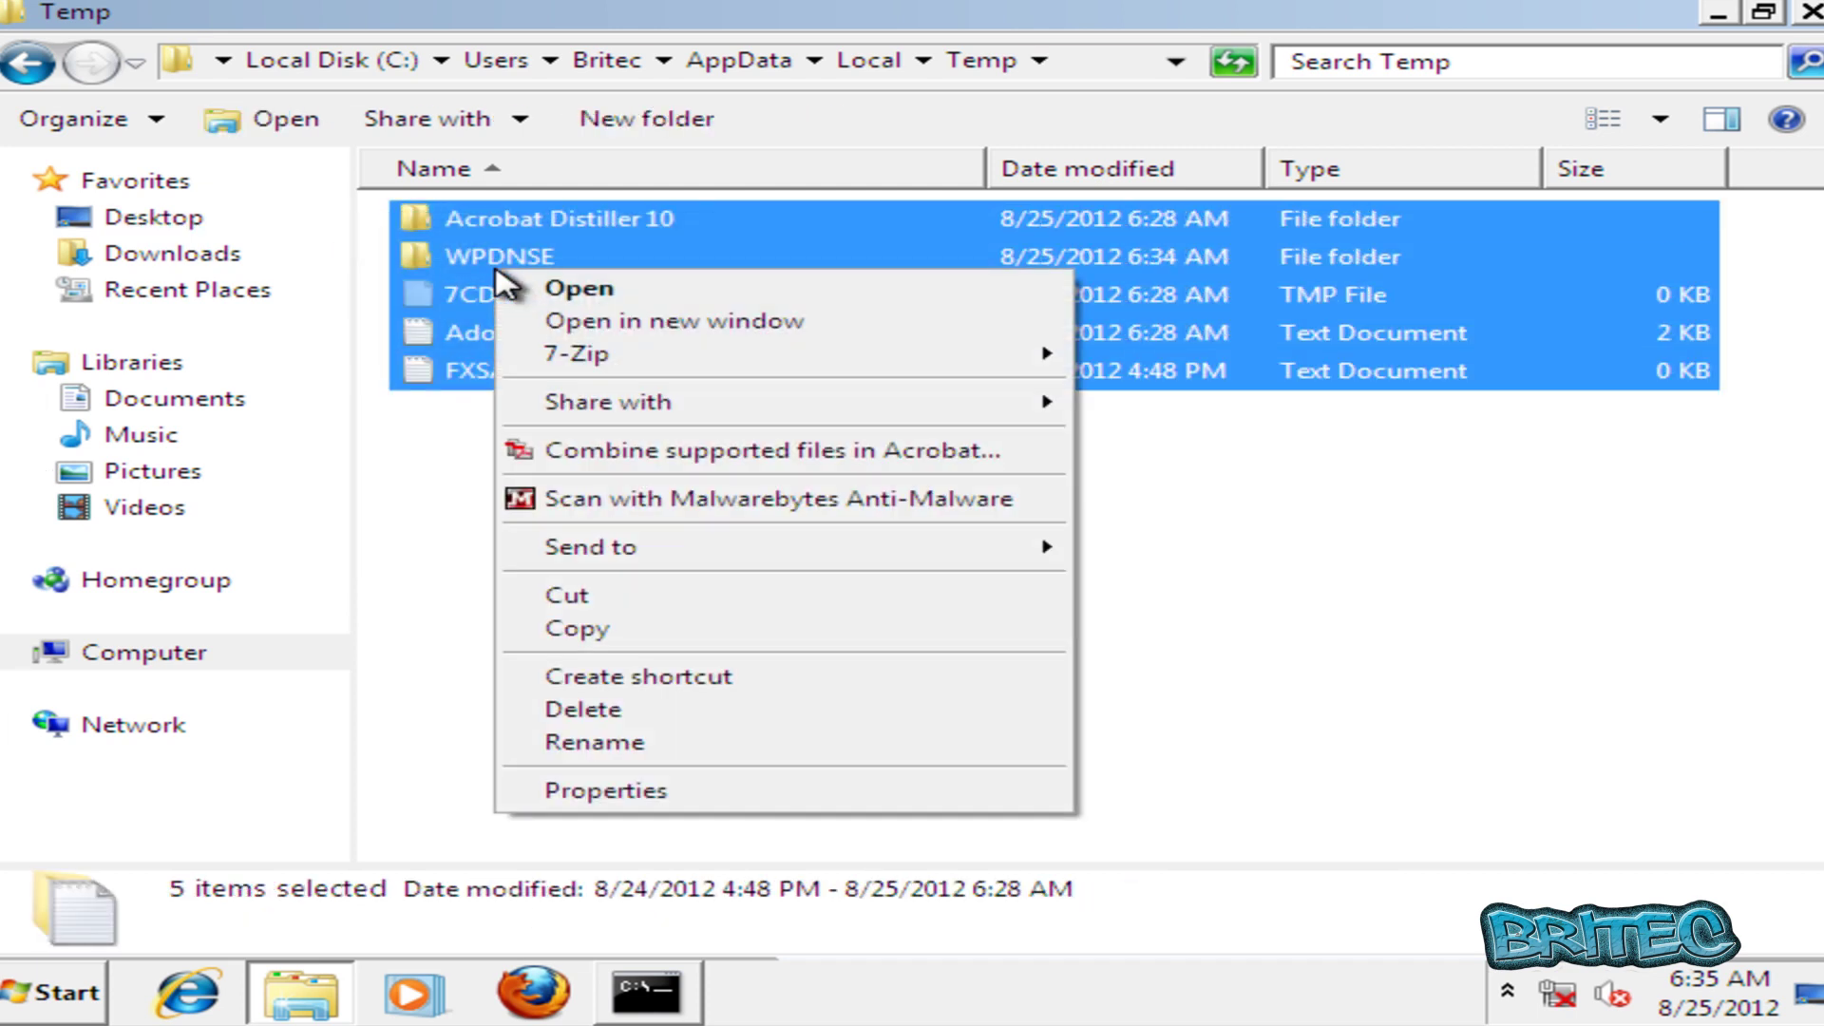
{"action": "left_click", "coordinate": [652, 711]}
{"action": "left_click", "coordinate": [1090, 519]}
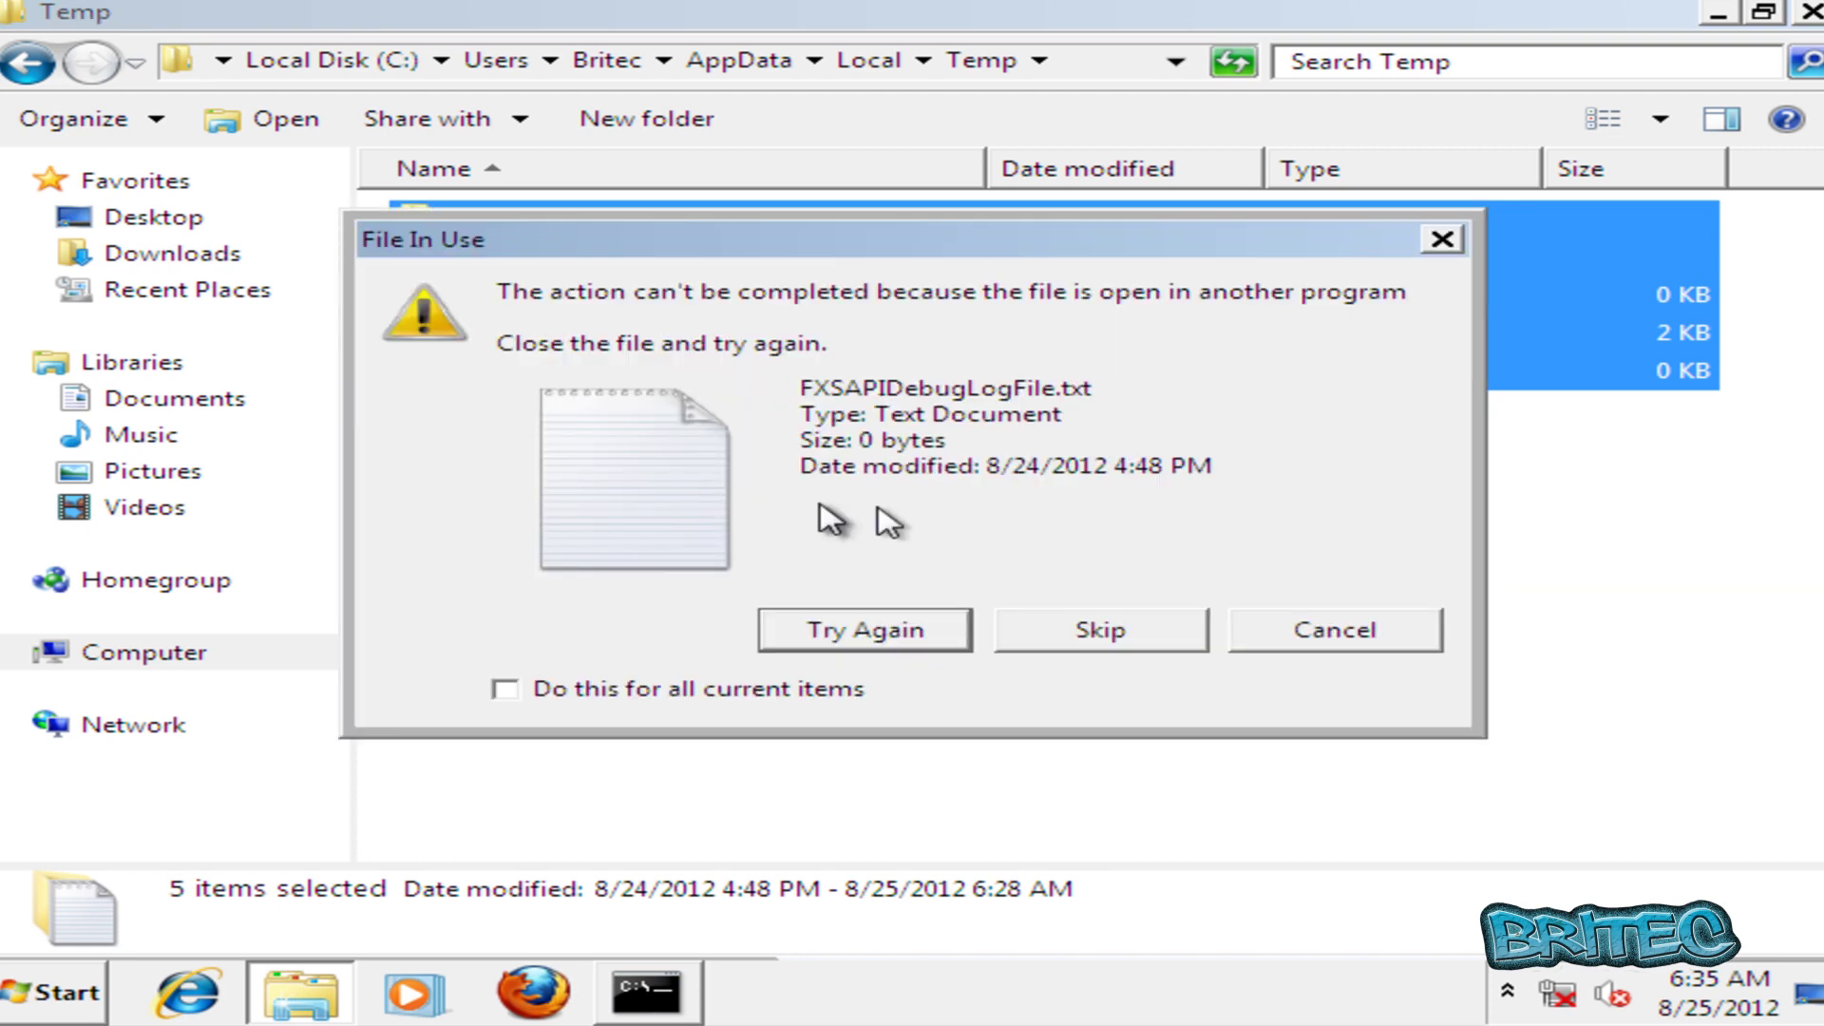
{"action": "left_click", "coordinate": [1074, 634]}
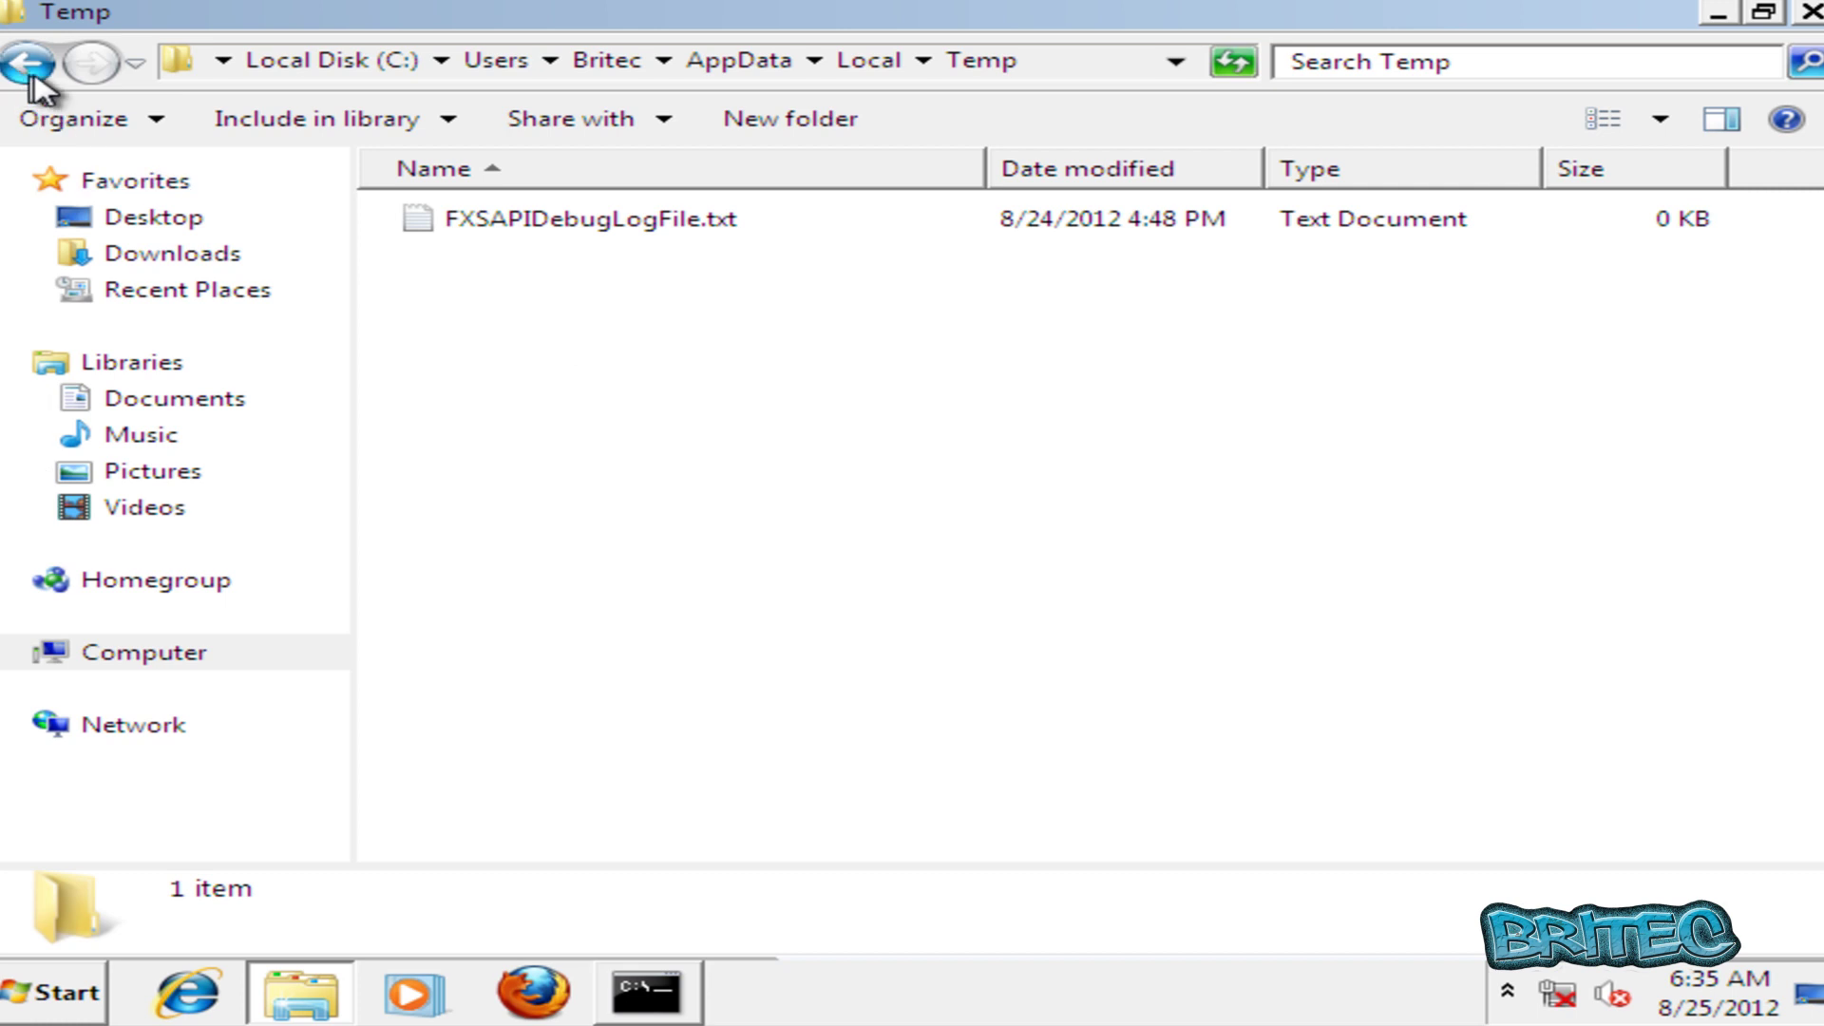
{"action": "left_click", "coordinate": [27, 64]}
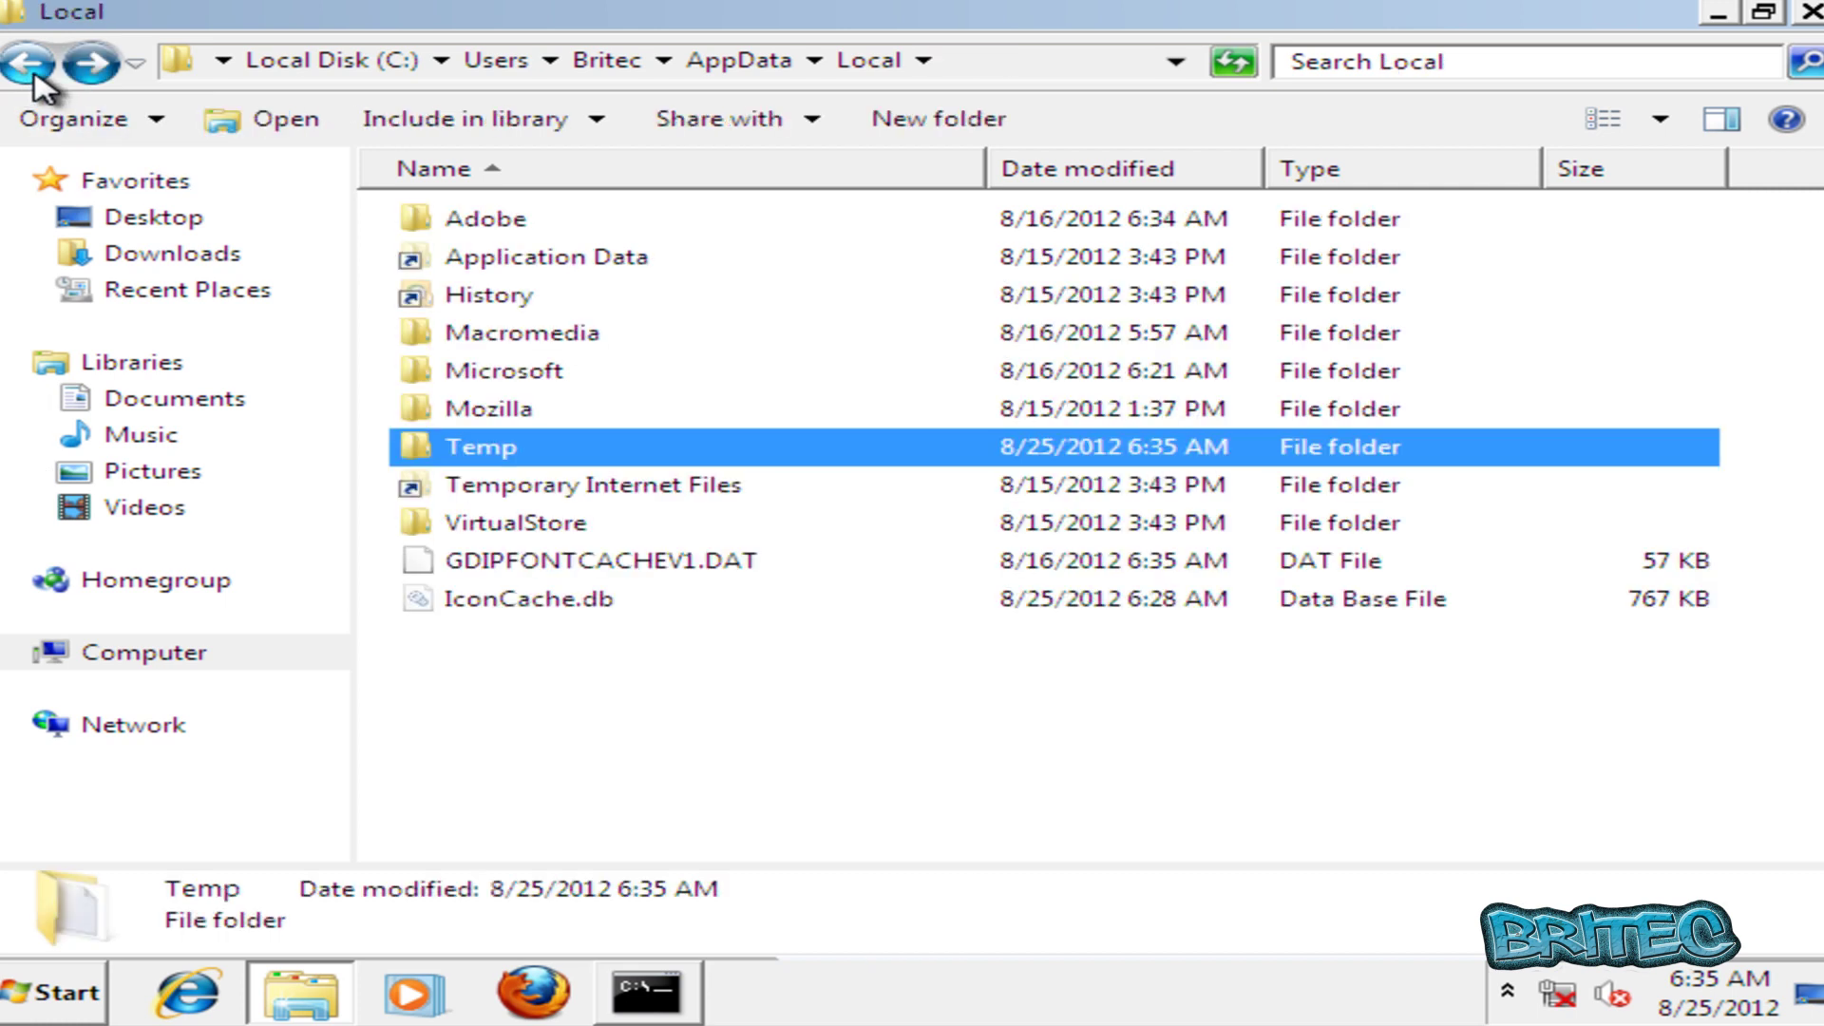
{"action": "left_click", "coordinate": [33, 75]}
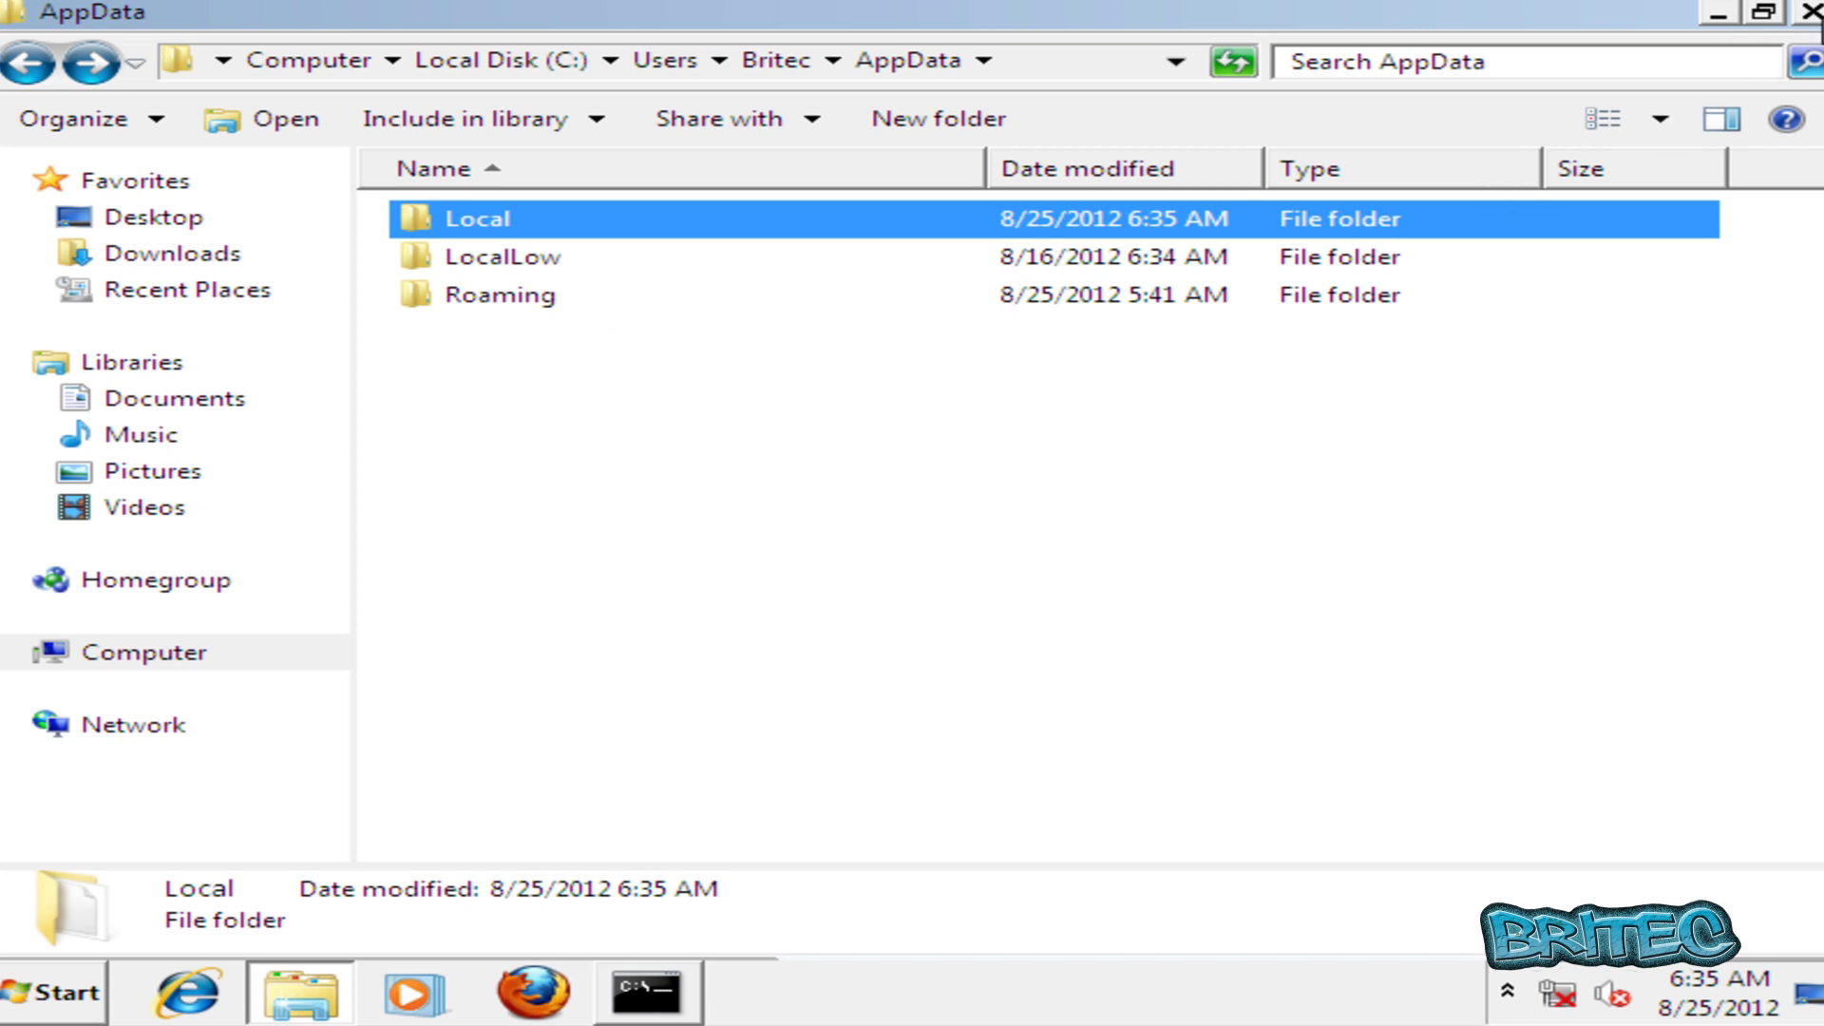
Close AppData, verify the All Programs Startup folder shows (empty), then open Computer.
{"action": "left_click", "coordinate": [1810, 11]}
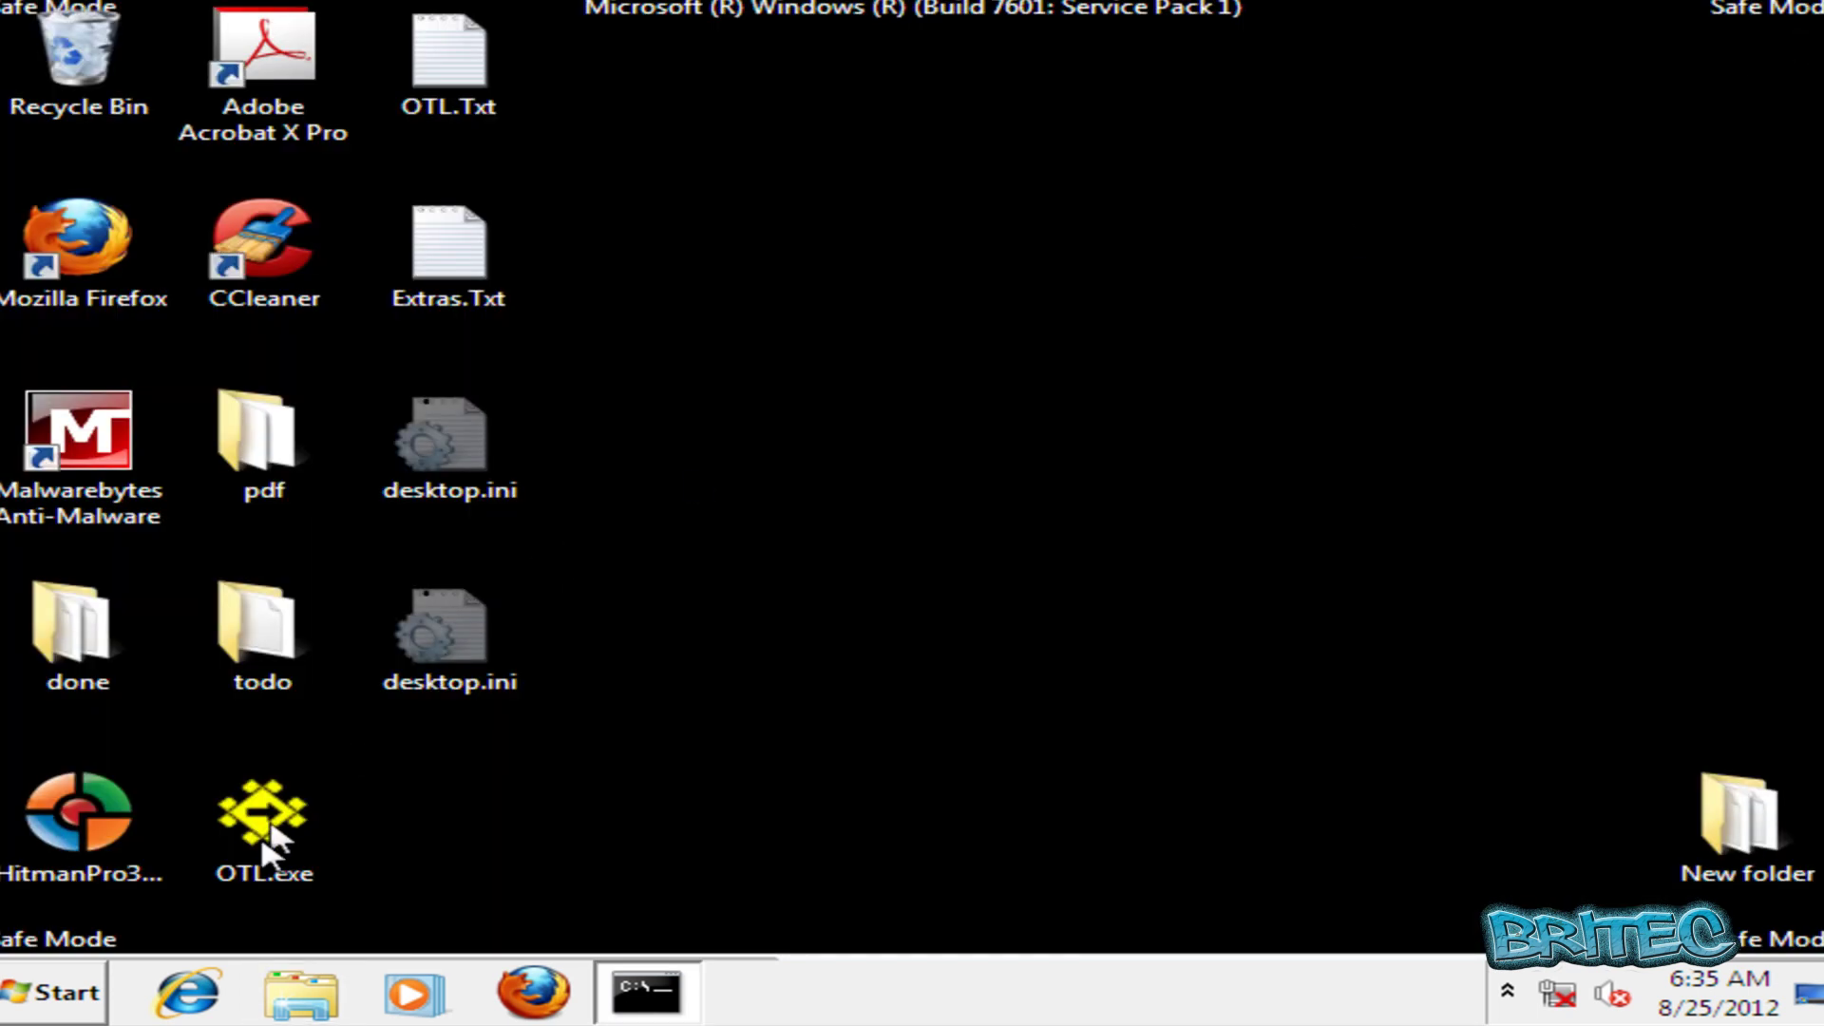
{"action": "left_click", "coordinate": [65, 993]}
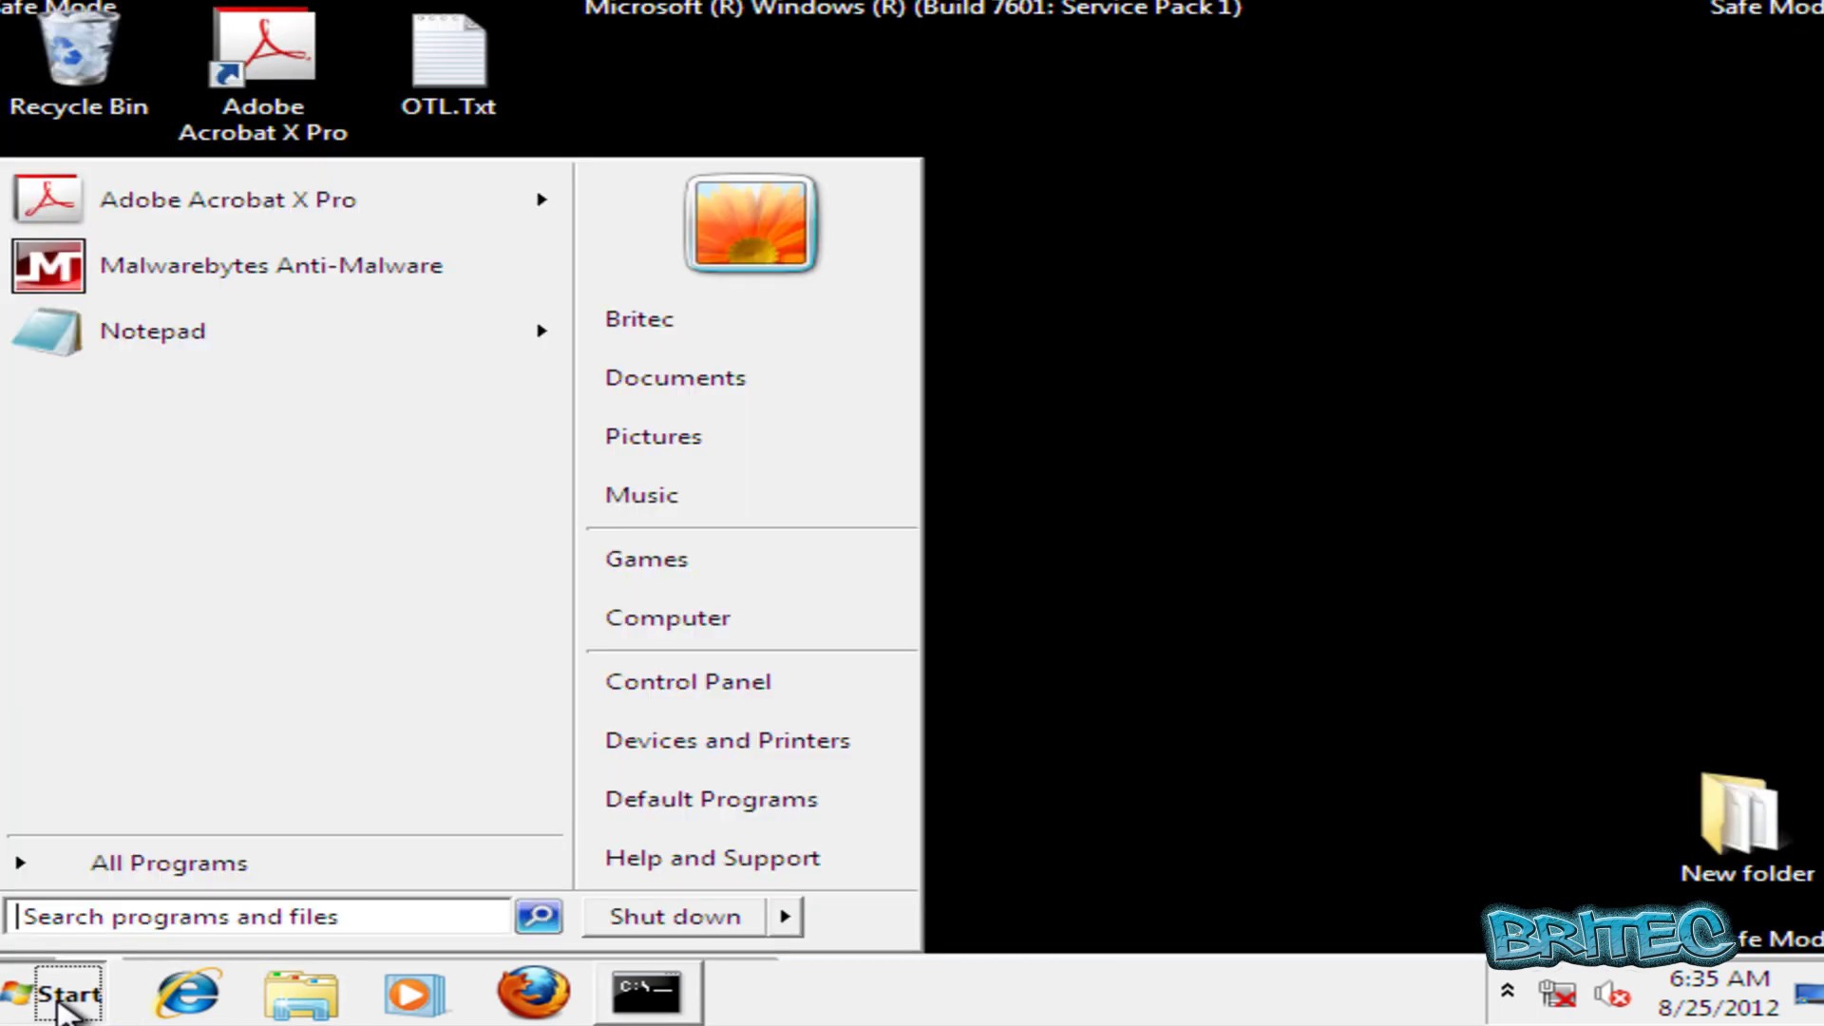
{"action": "left_click", "coordinate": [114, 867]}
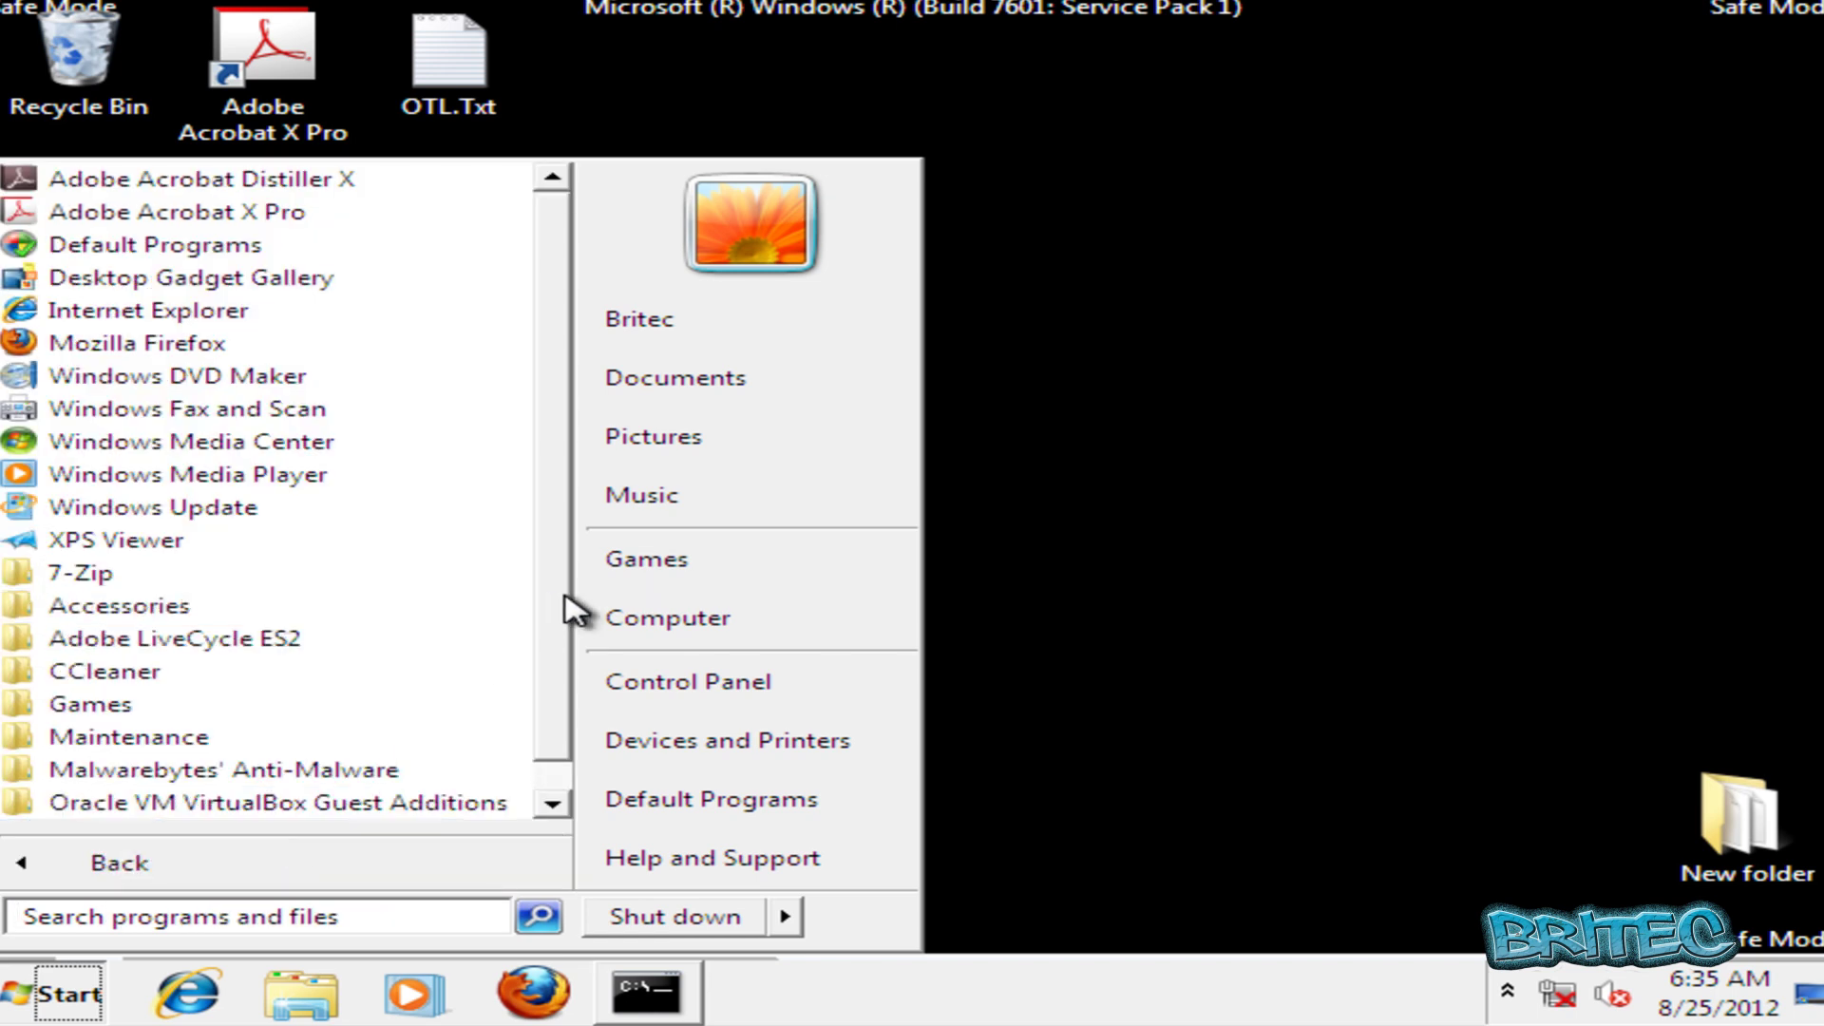
{"action": "scroll", "coordinate": [562, 610], "scroll_direction": "down", "scroll_amount": 1}
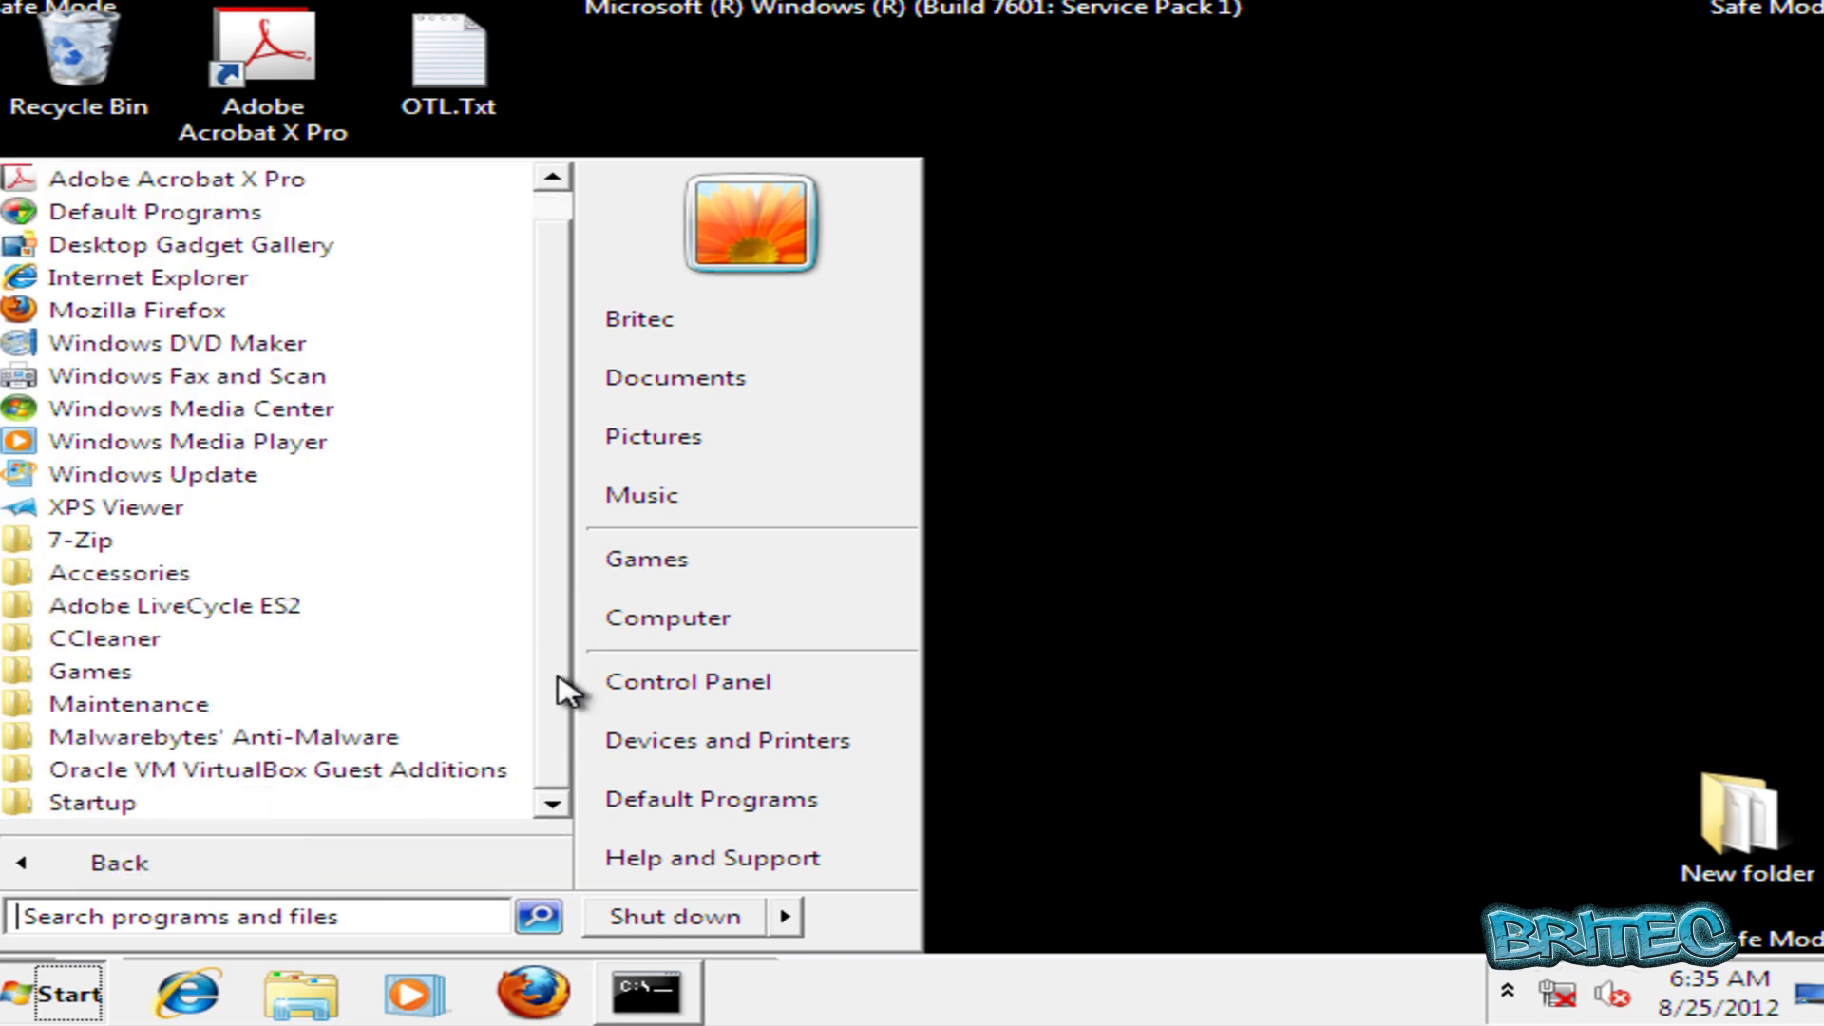
{"action": "left_click", "coordinate": [142, 807]}
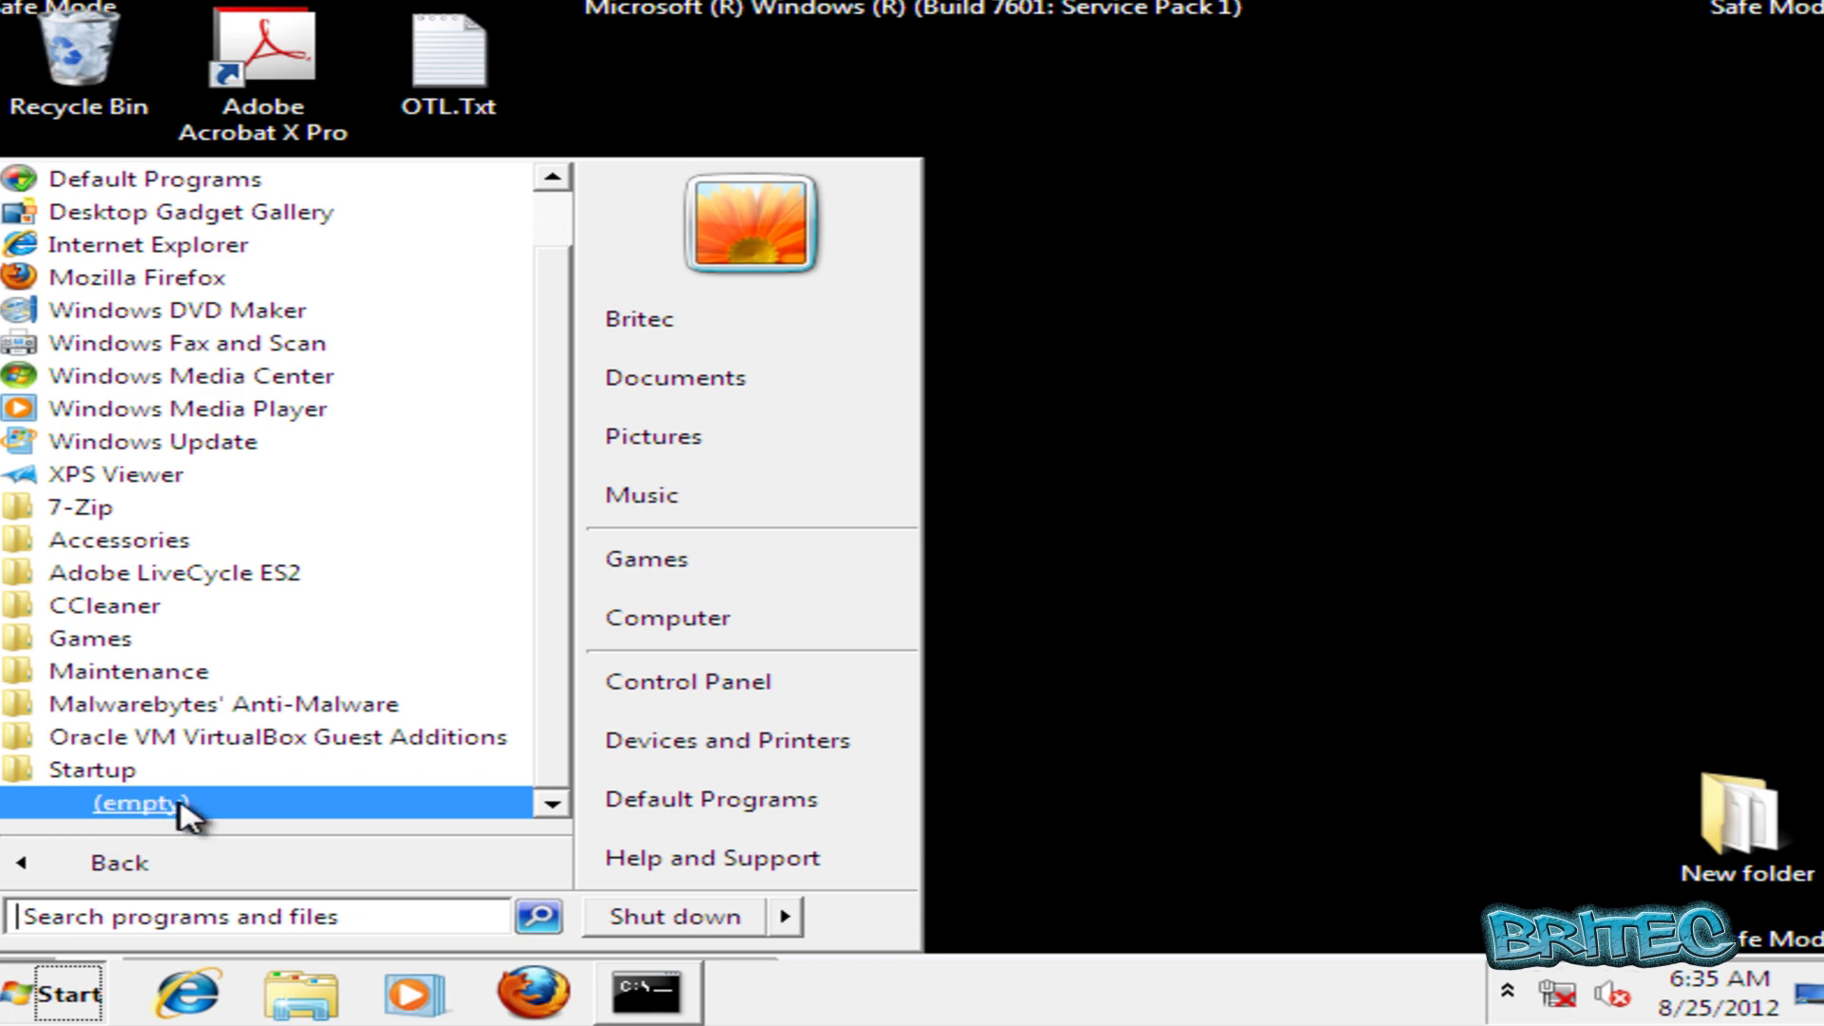
{"action": "left_click", "coordinate": [80, 777]}
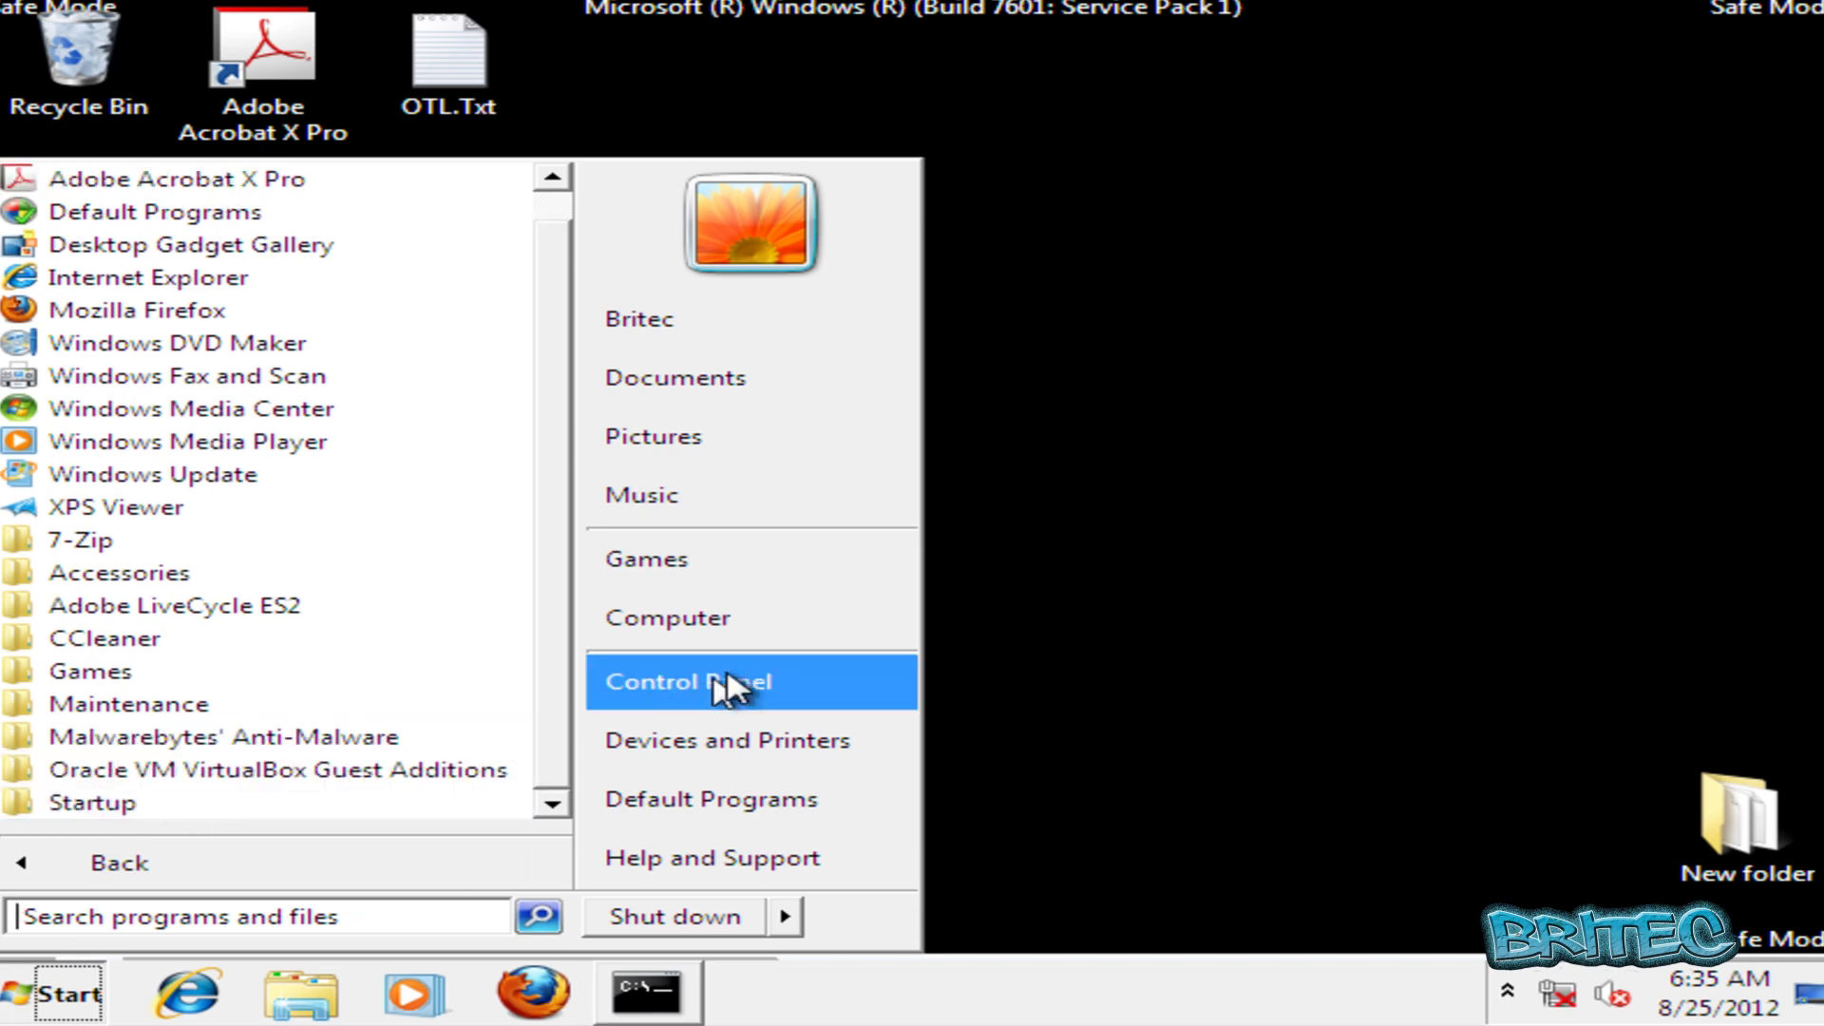
{"action": "left_click", "coordinate": [627, 621]}
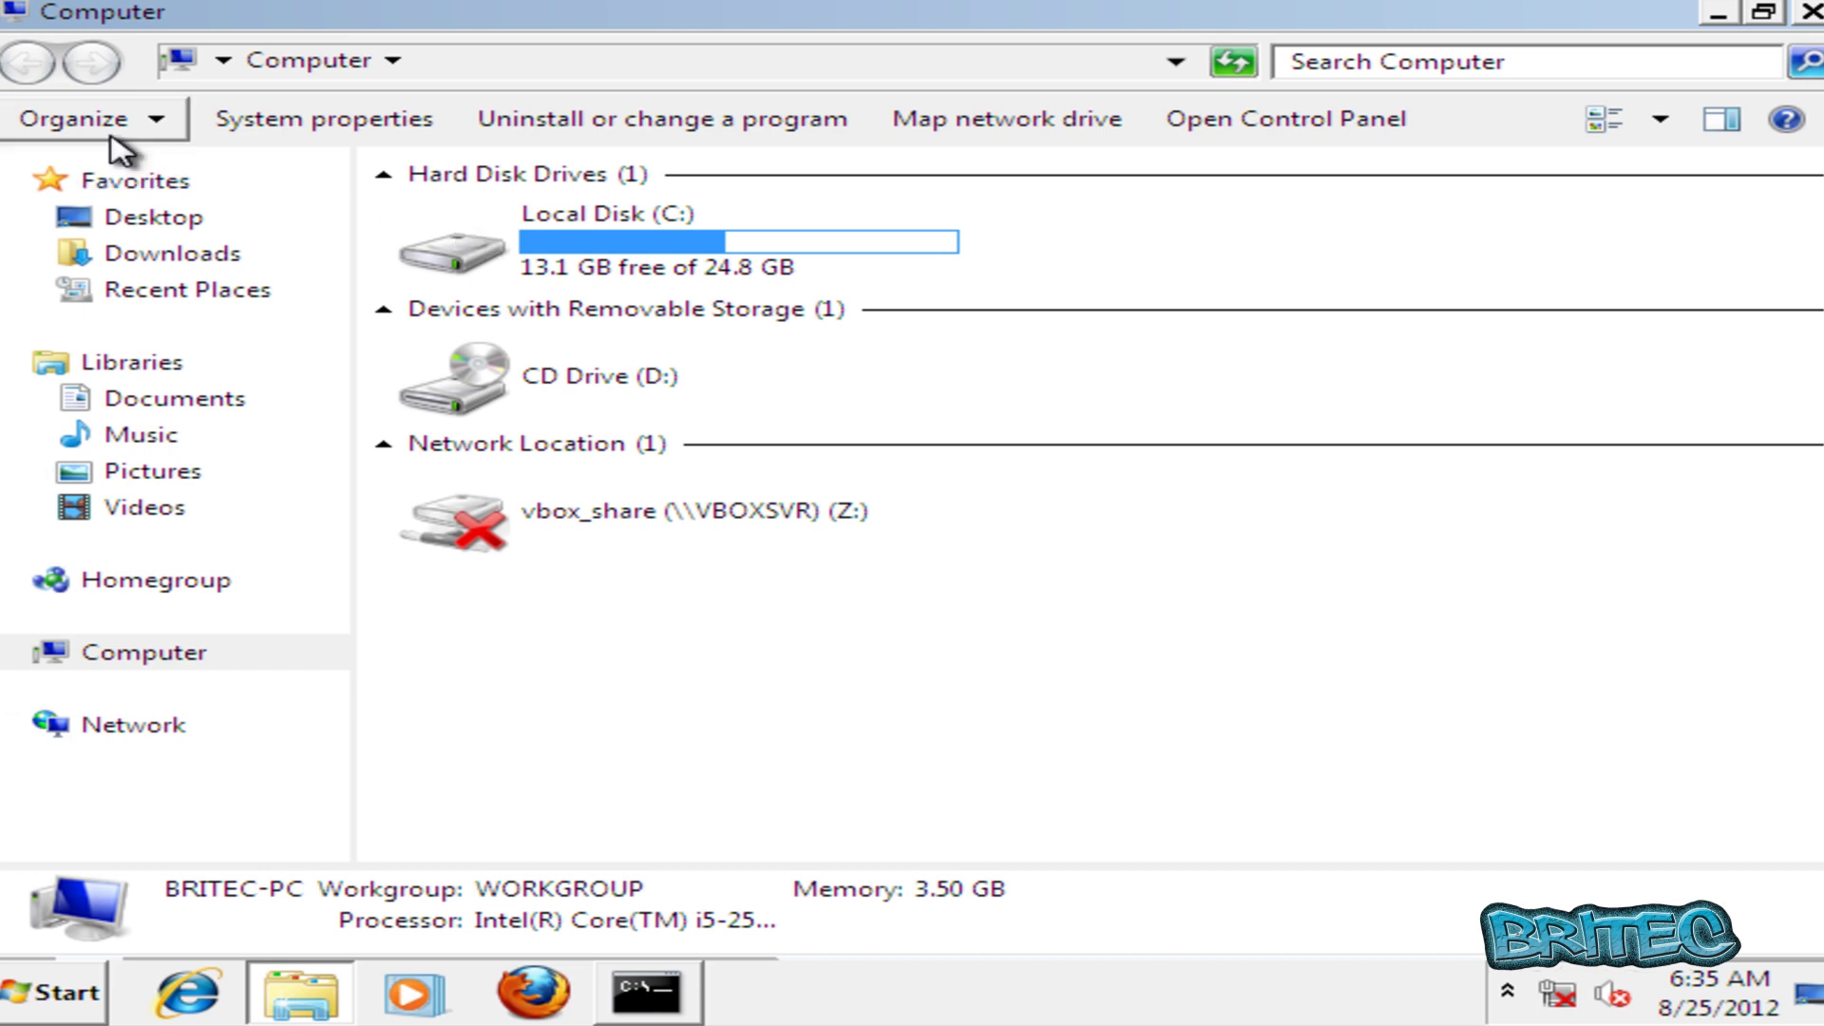
Set Folder Options to hide protected system files and not show hidden files, then close Computer.
{"action": "left_click", "coordinate": [156, 120]}
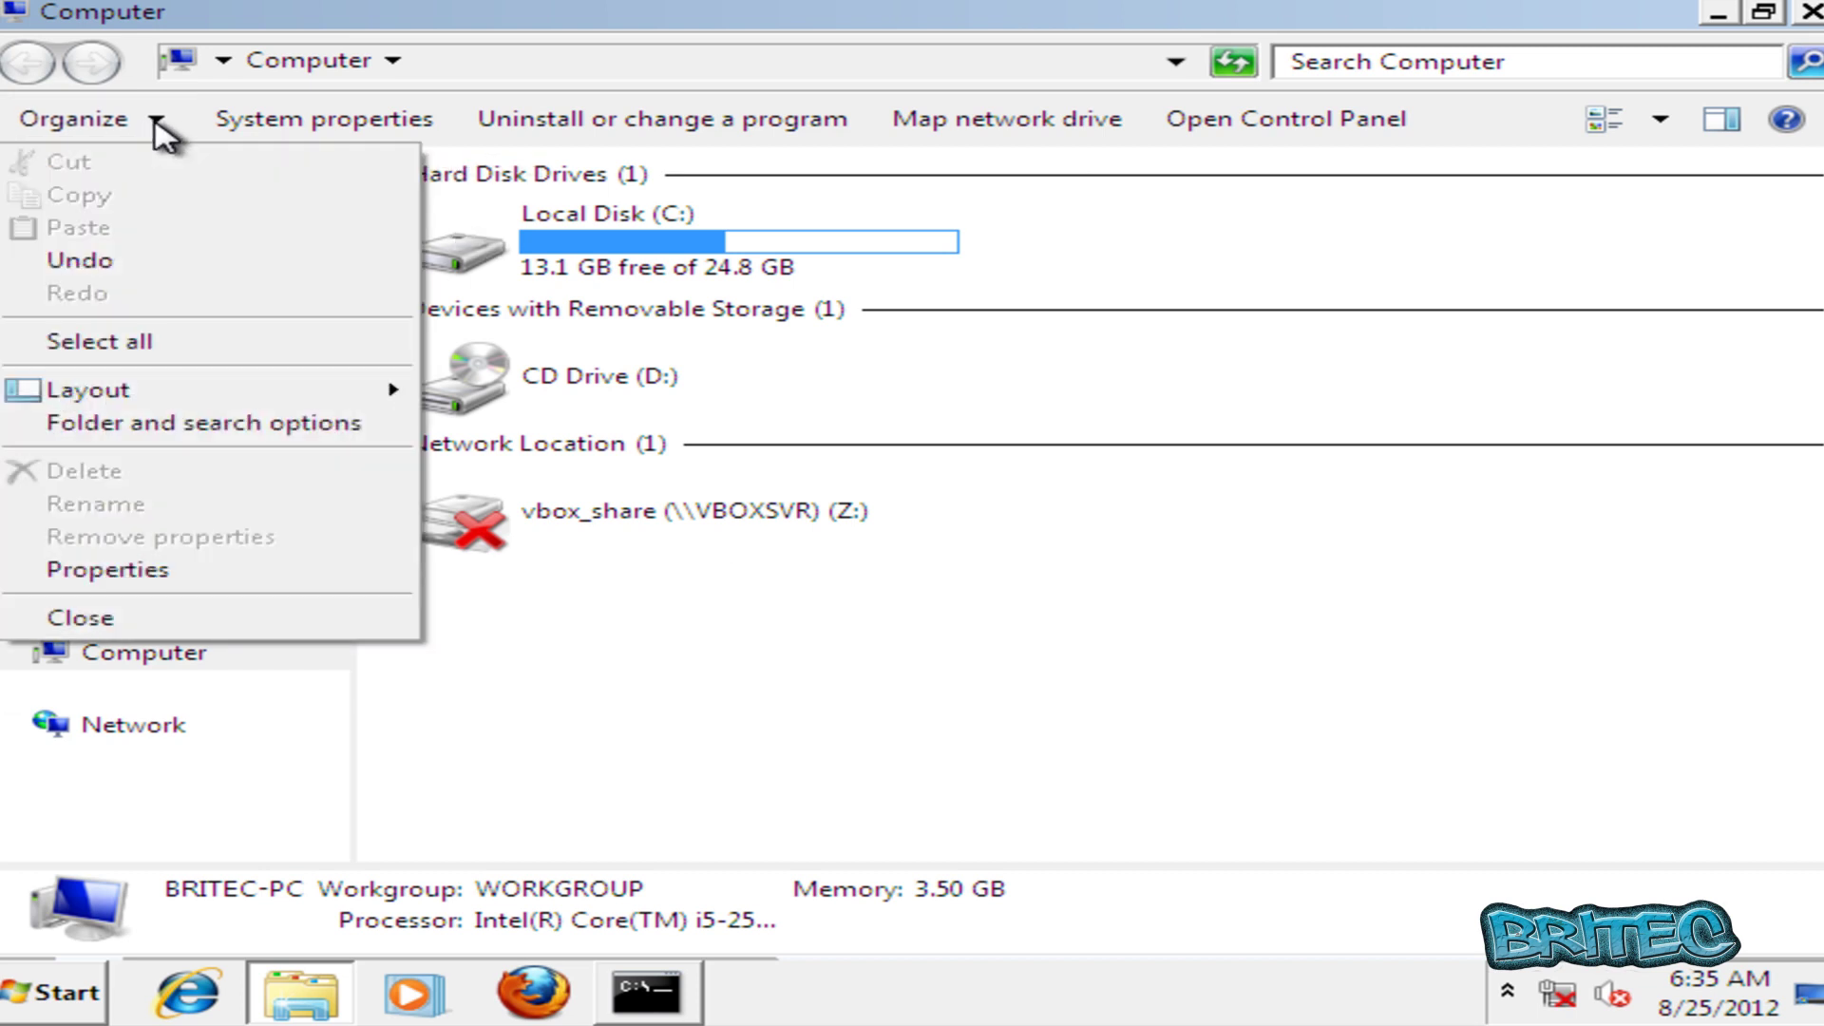
{"action": "left_click", "coordinate": [245, 442]}
{"action": "left_click", "coordinate": [223, 201]}
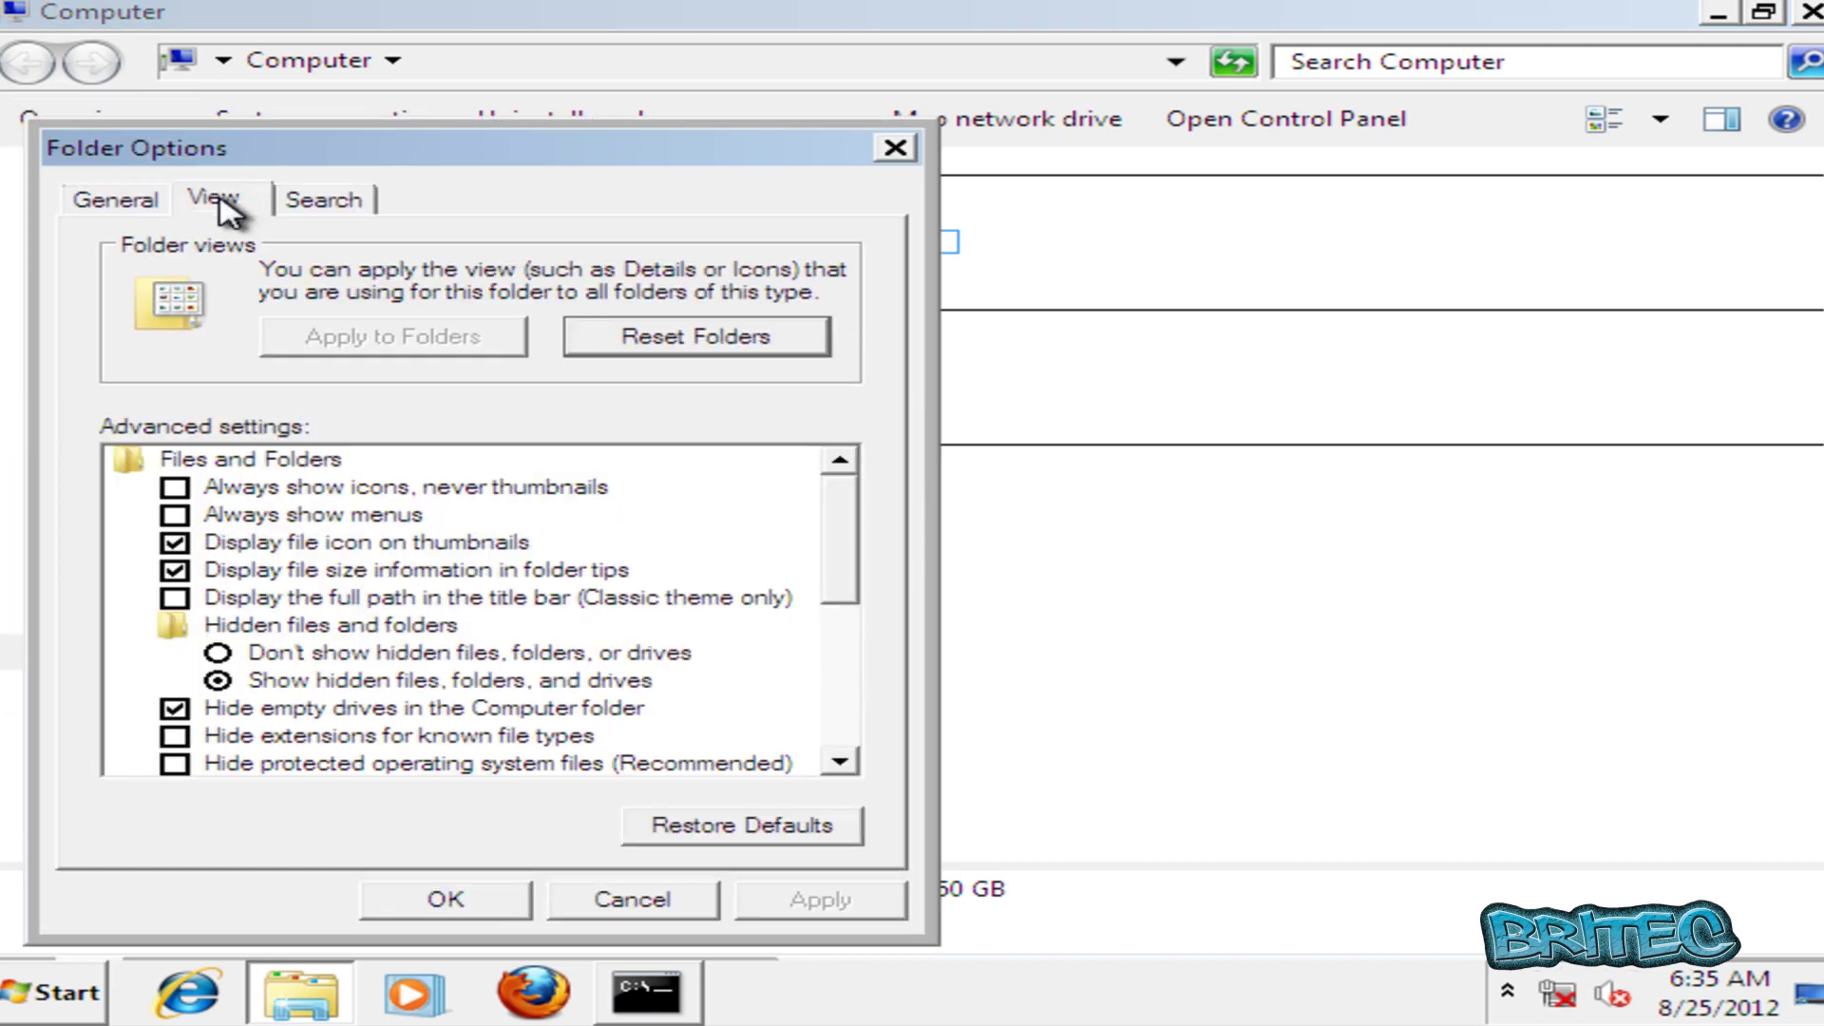
{"action": "left_click", "coordinate": [174, 763]}
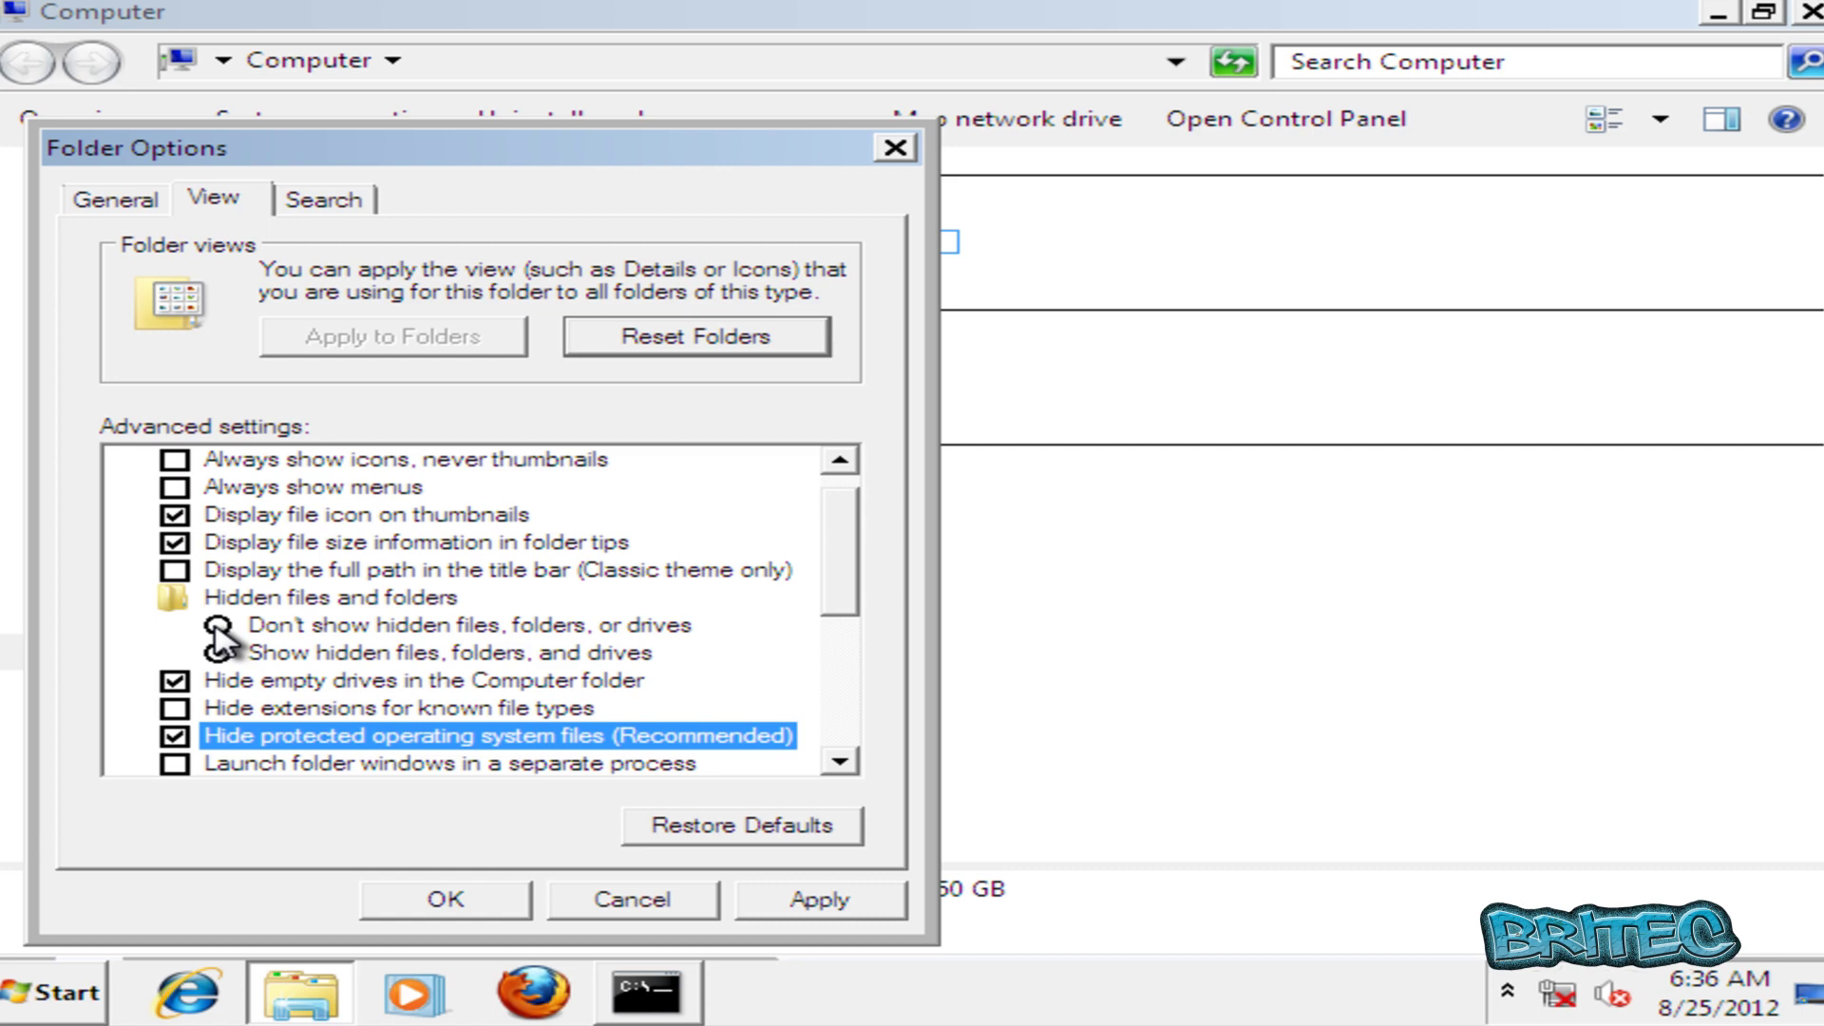
{"action": "left_click", "coordinate": [220, 651]}
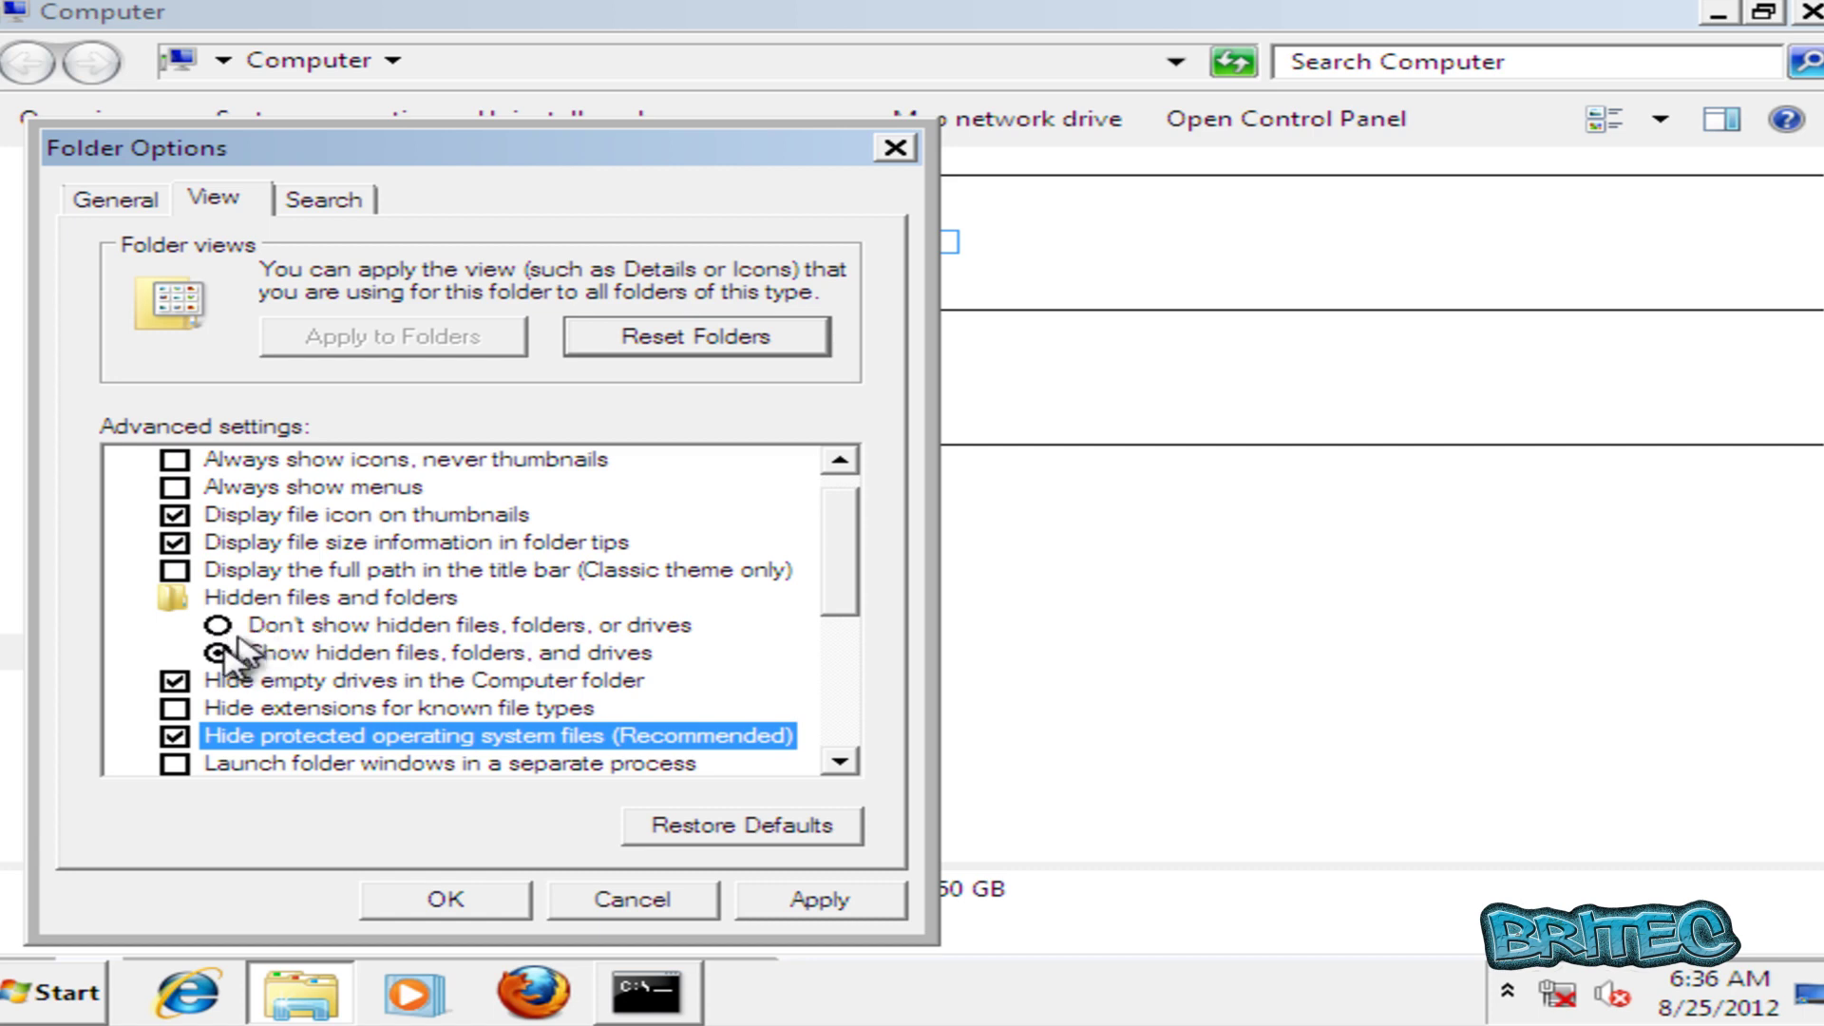
{"action": "left_click", "coordinate": [443, 900]}
{"action": "left_click", "coordinate": [1810, 11]}
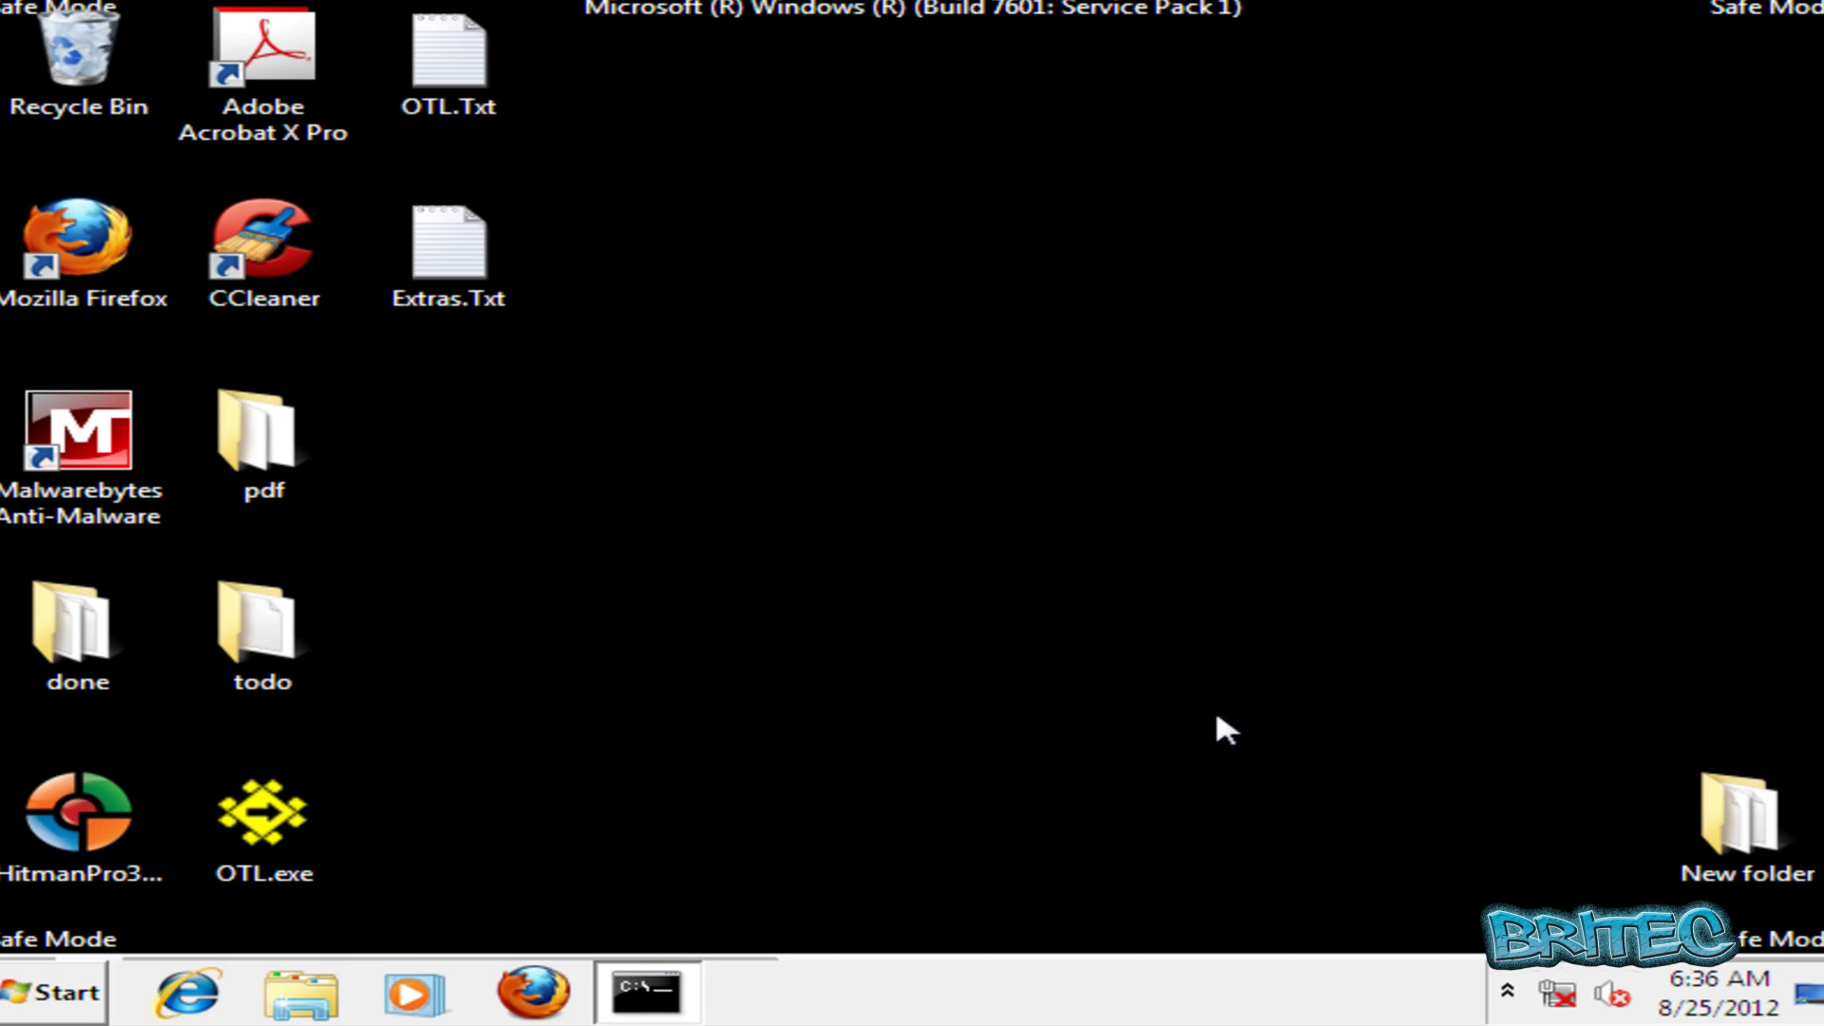
Close the minimised cmd.exe window and restart Windows from the Shut down options.
{"action": "left_click", "coordinate": [669, 989]}
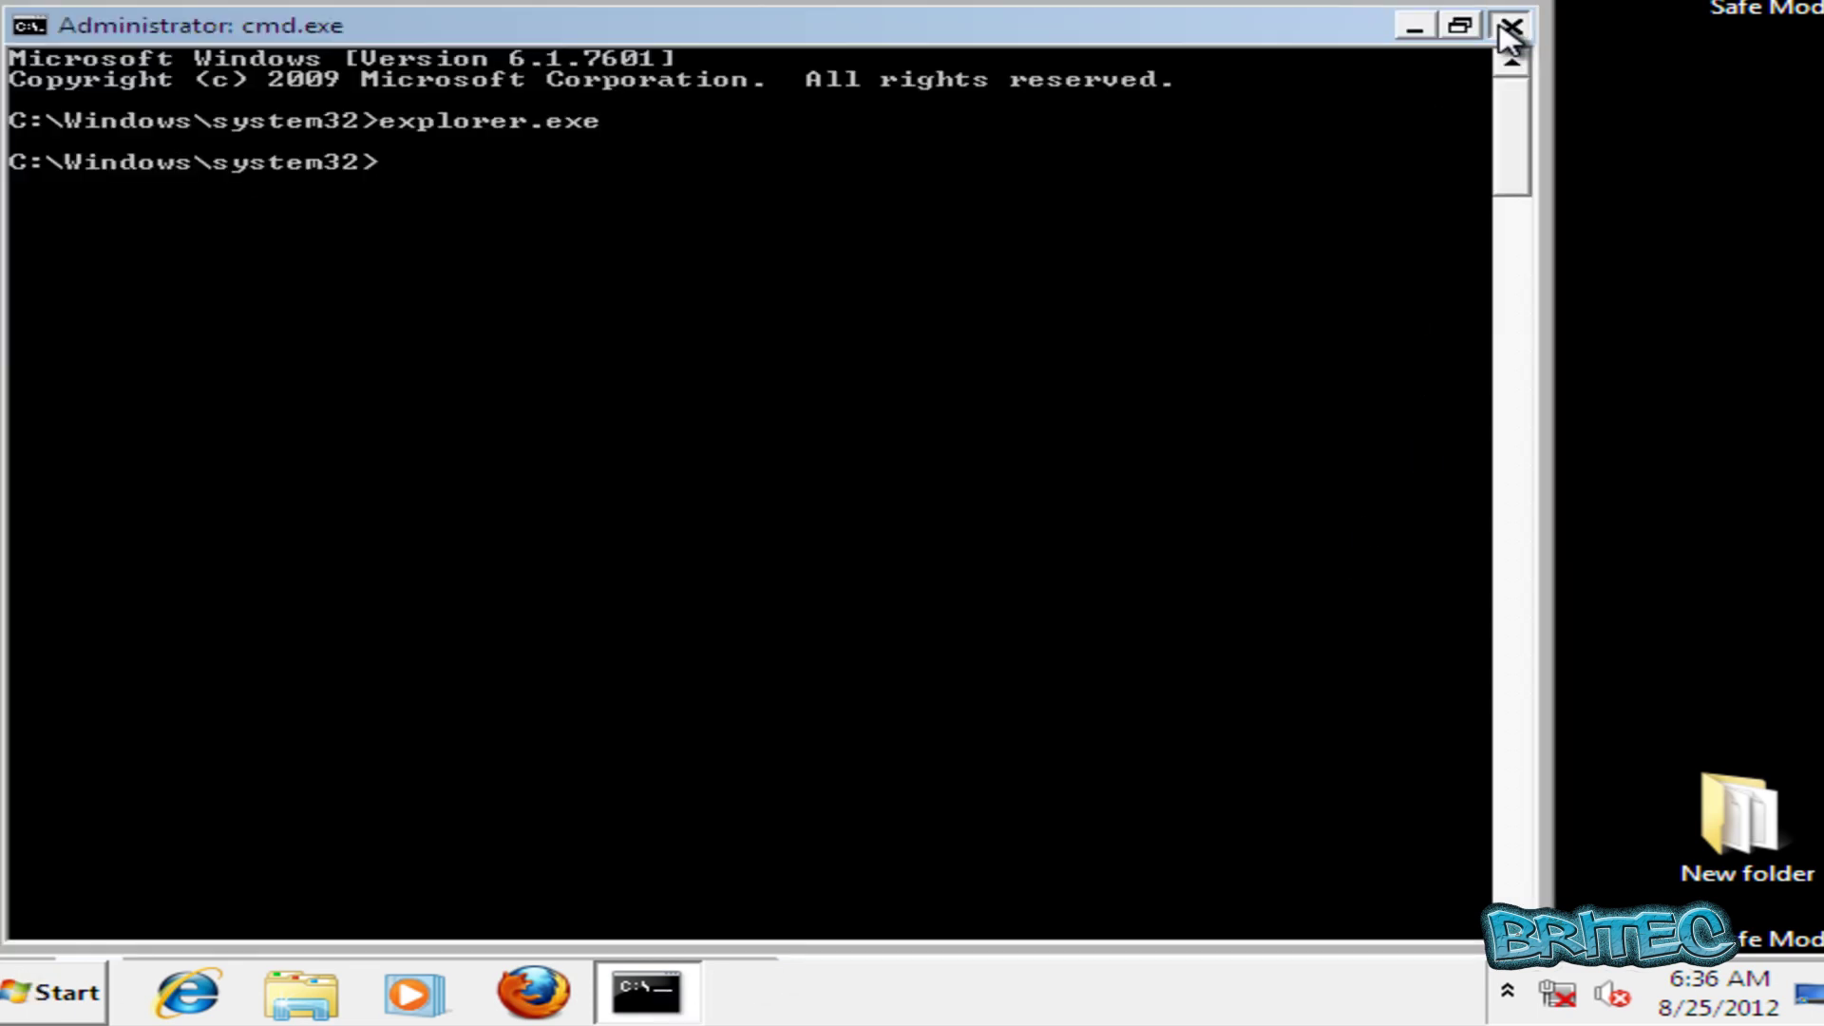
{"action": "left_click", "coordinate": [1509, 22]}
{"action": "left_click", "coordinate": [67, 1007]}
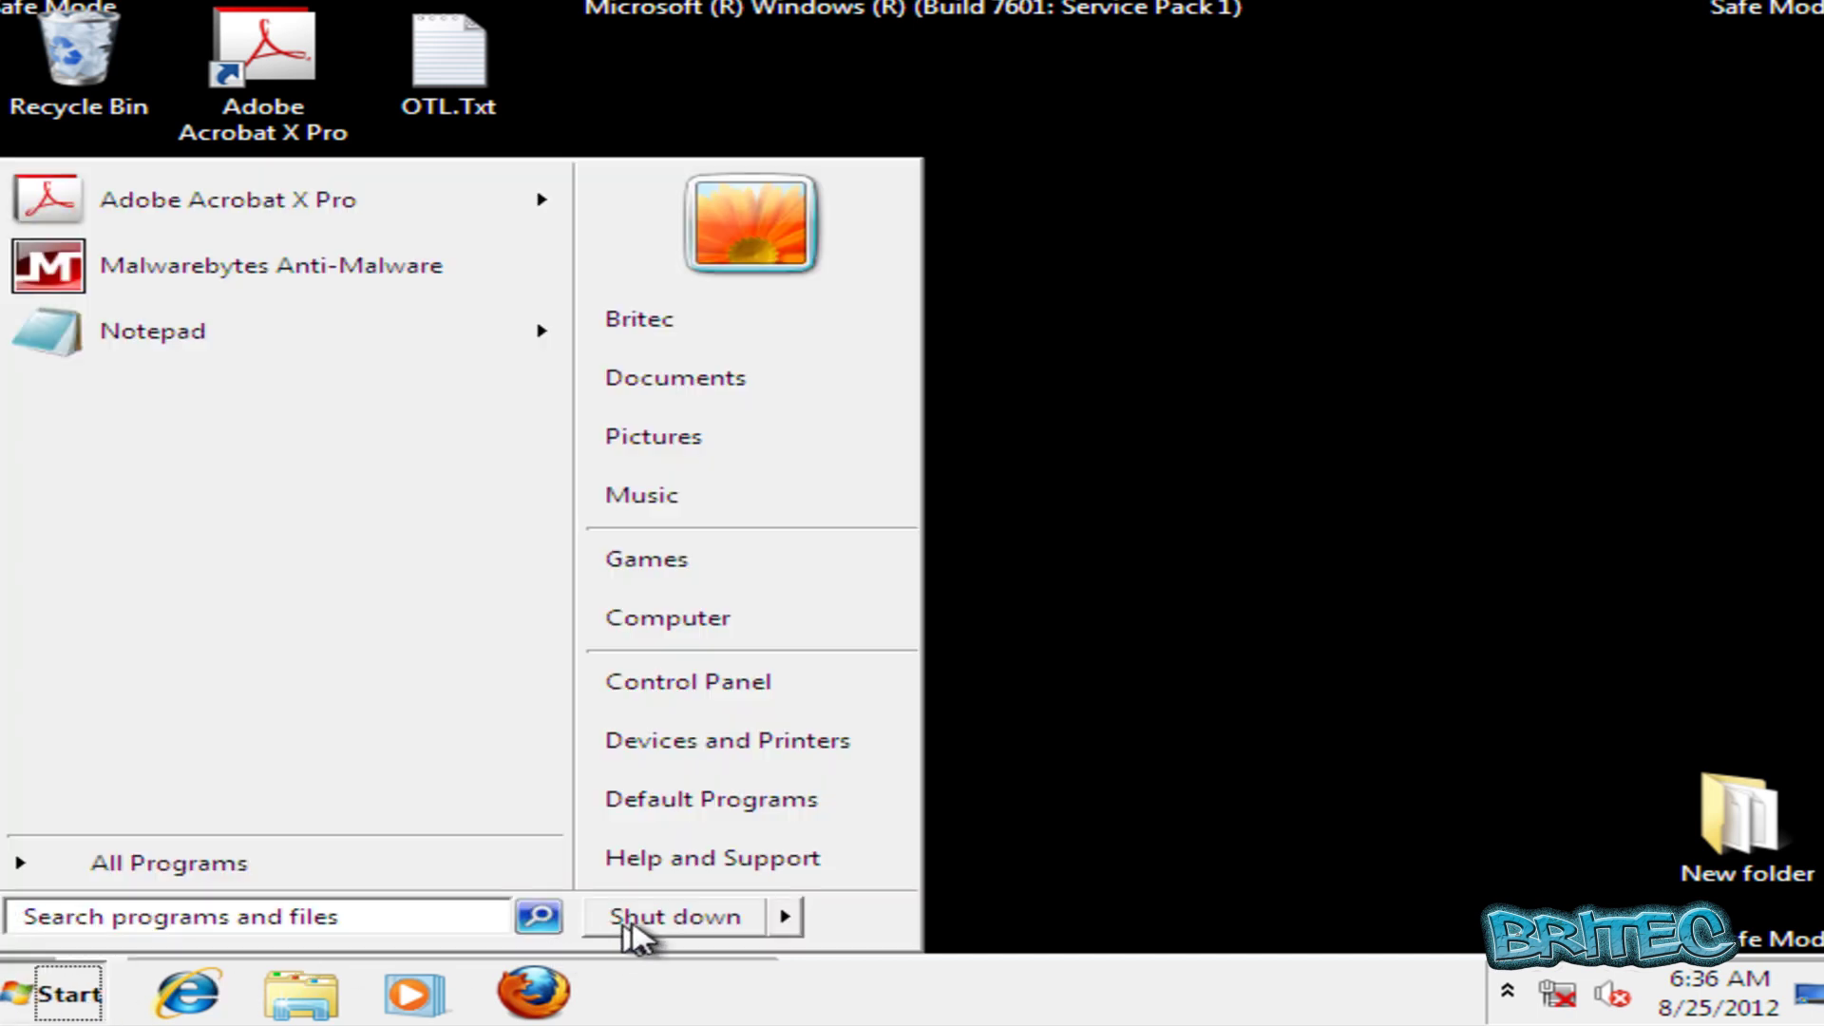
{"action": "left_click", "coordinate": [785, 917]}
{"action": "left_click", "coordinate": [893, 921]}
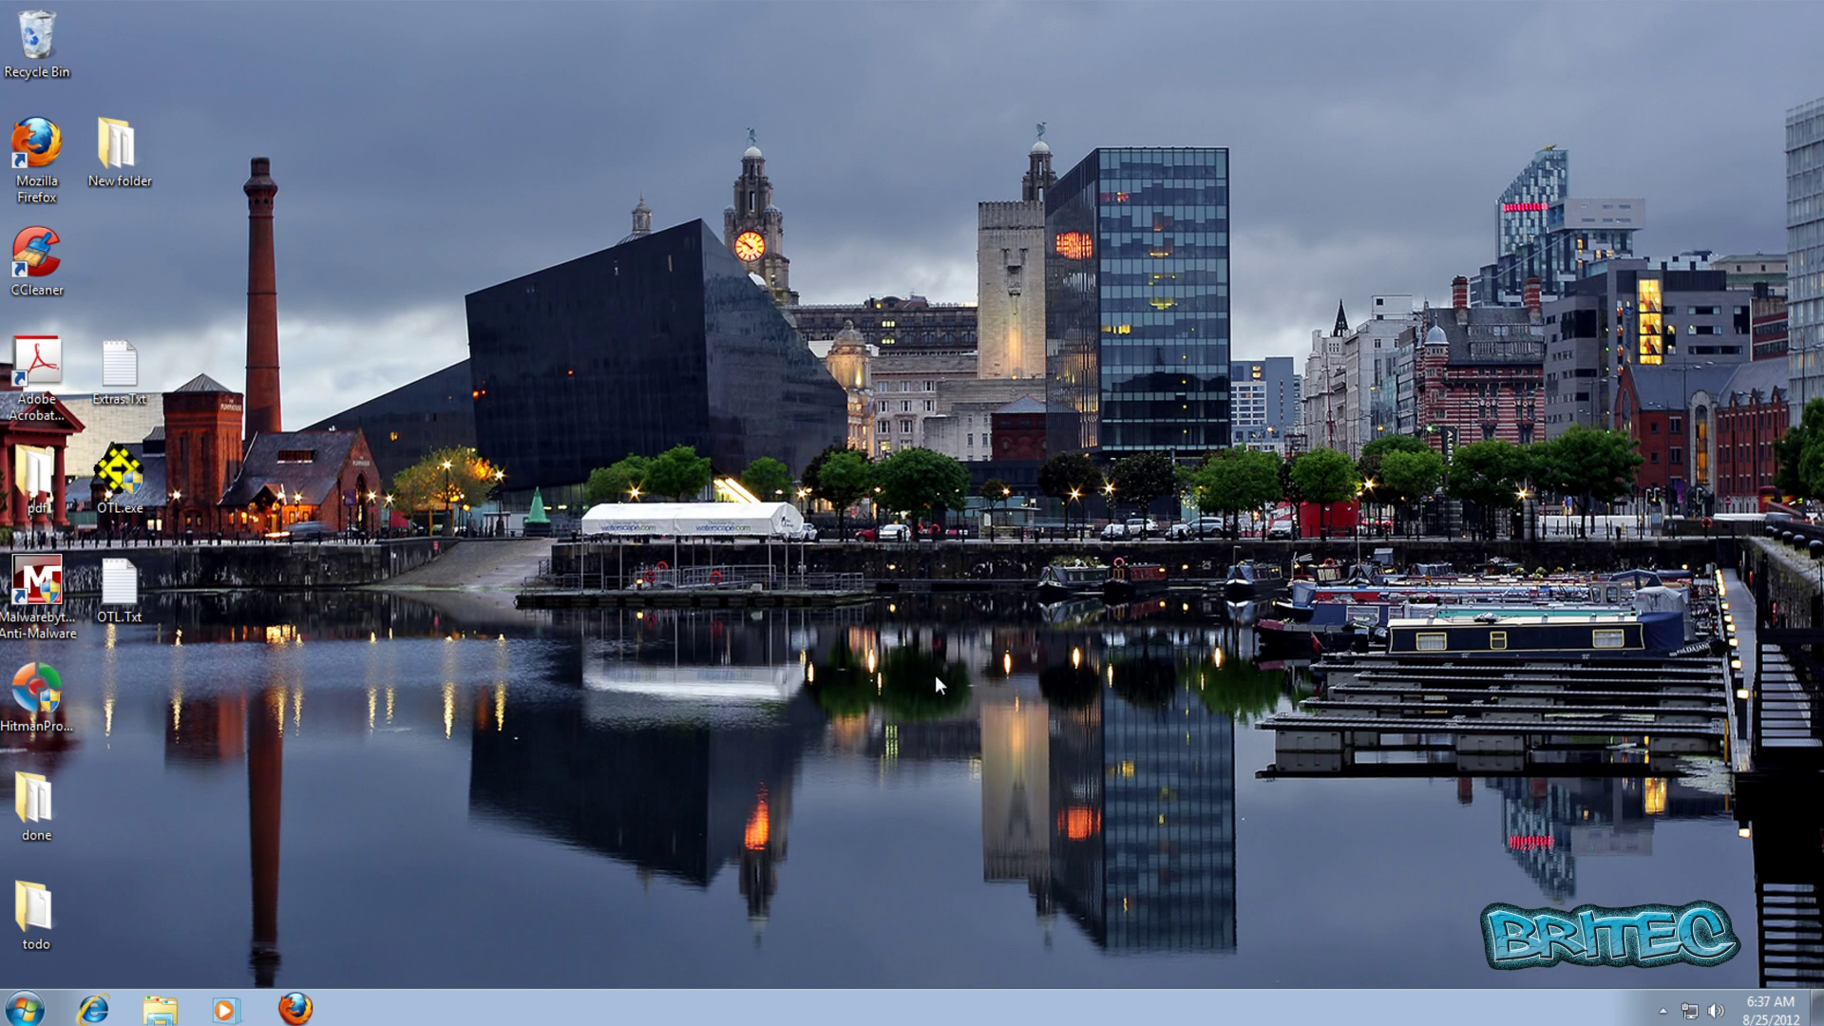
Launch Malwarebytes Anti-Malware with admin rights and confirm its database is up to date.
{"action": "double_click", "coordinate": [57, 578]}
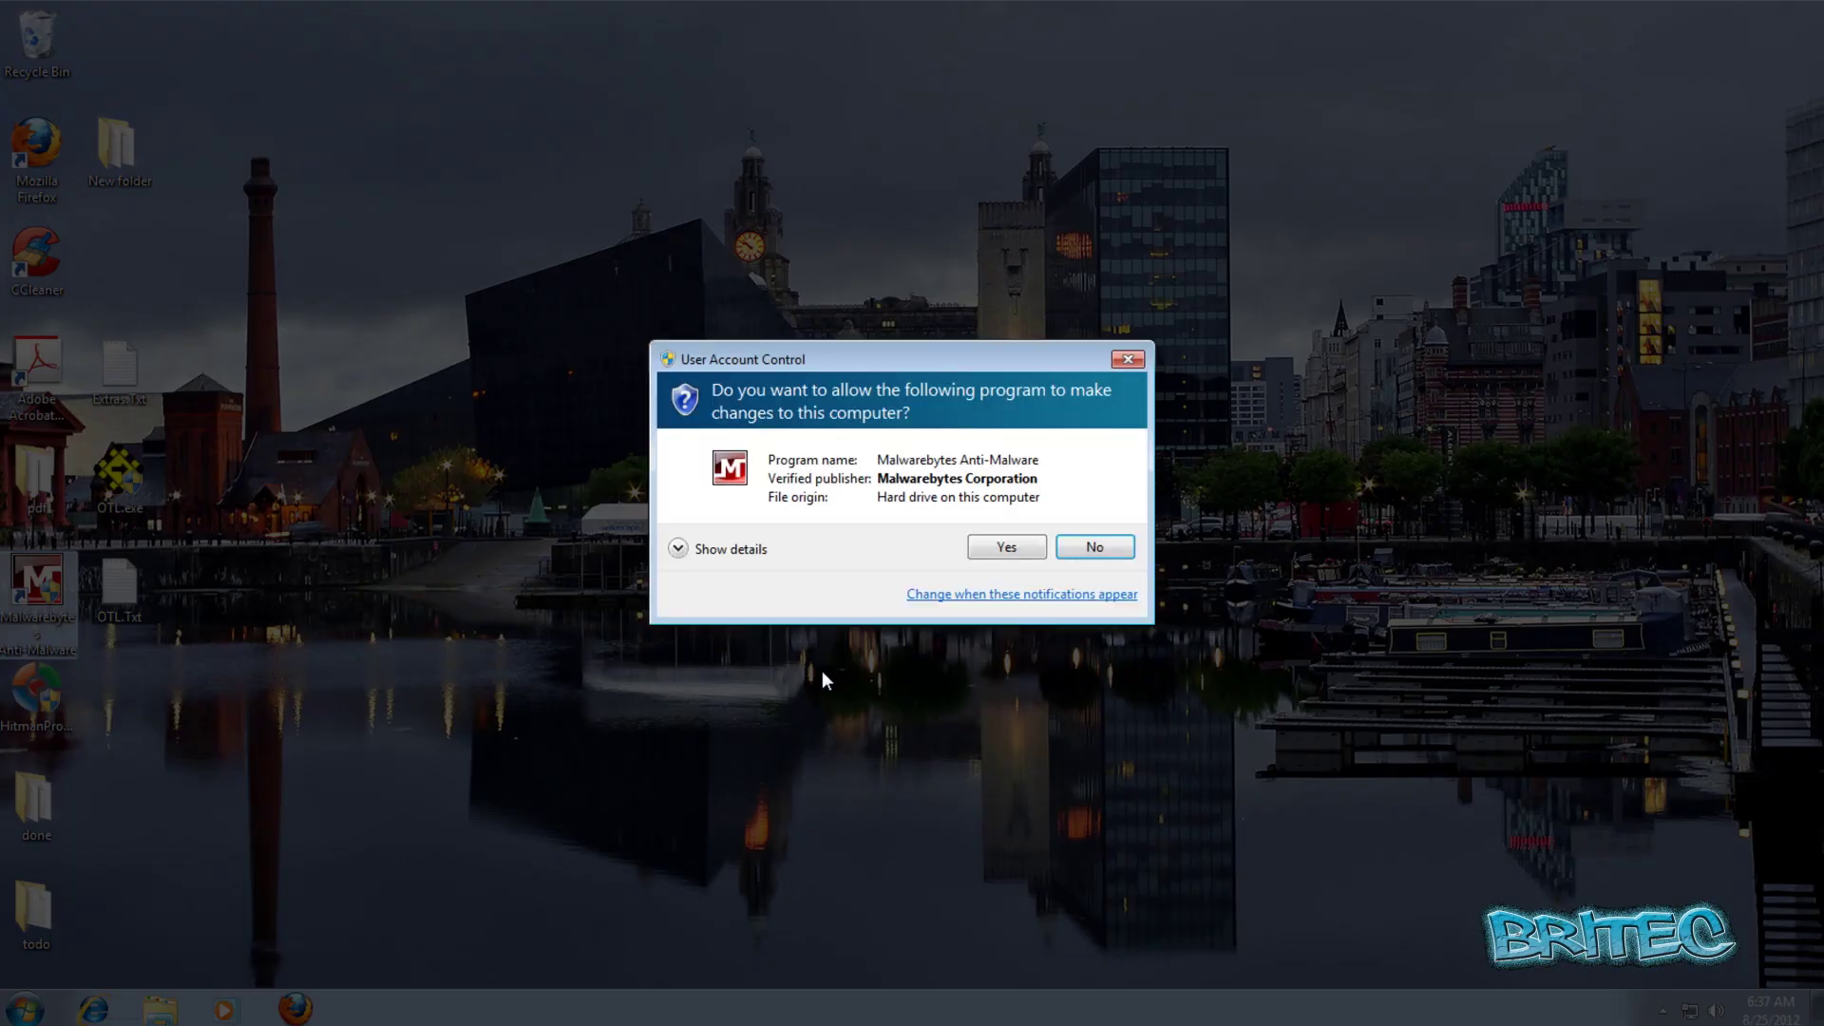
{"action": "left_click", "coordinate": [1009, 548]}
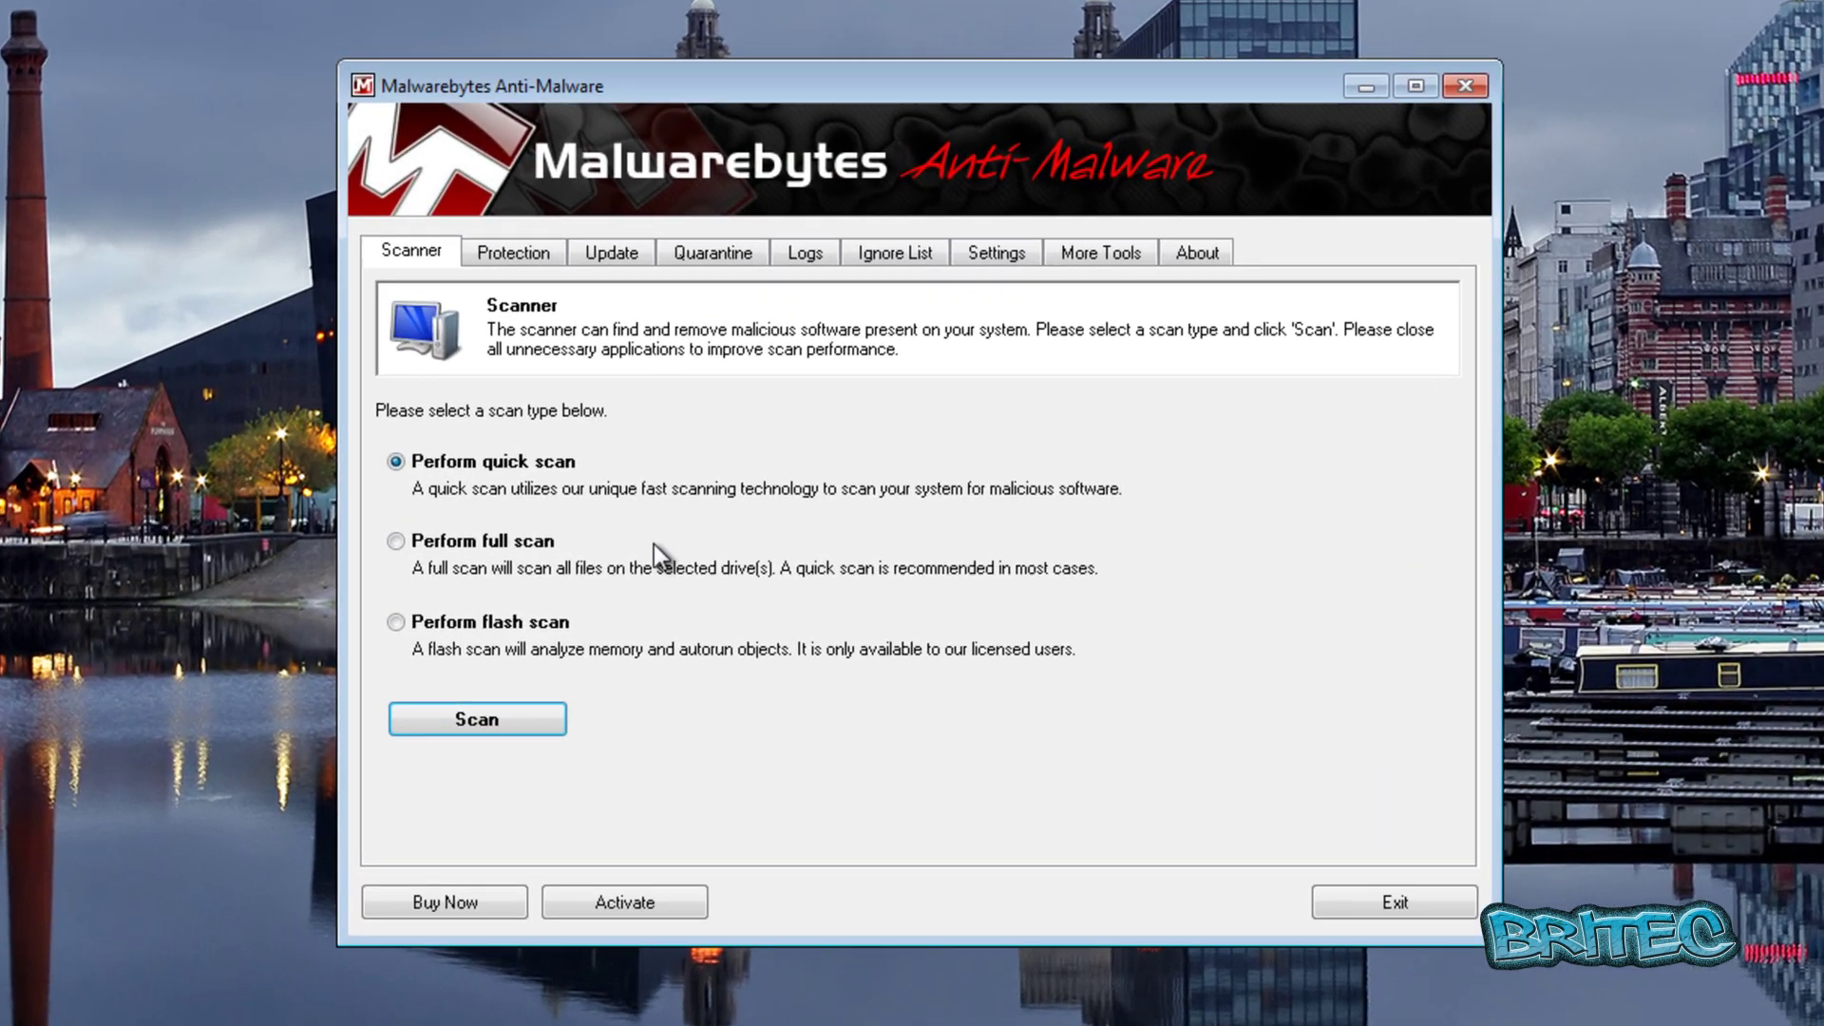
{"action": "left_click", "coordinate": [685, 333]}
{"action": "left_click", "coordinate": [537, 551]}
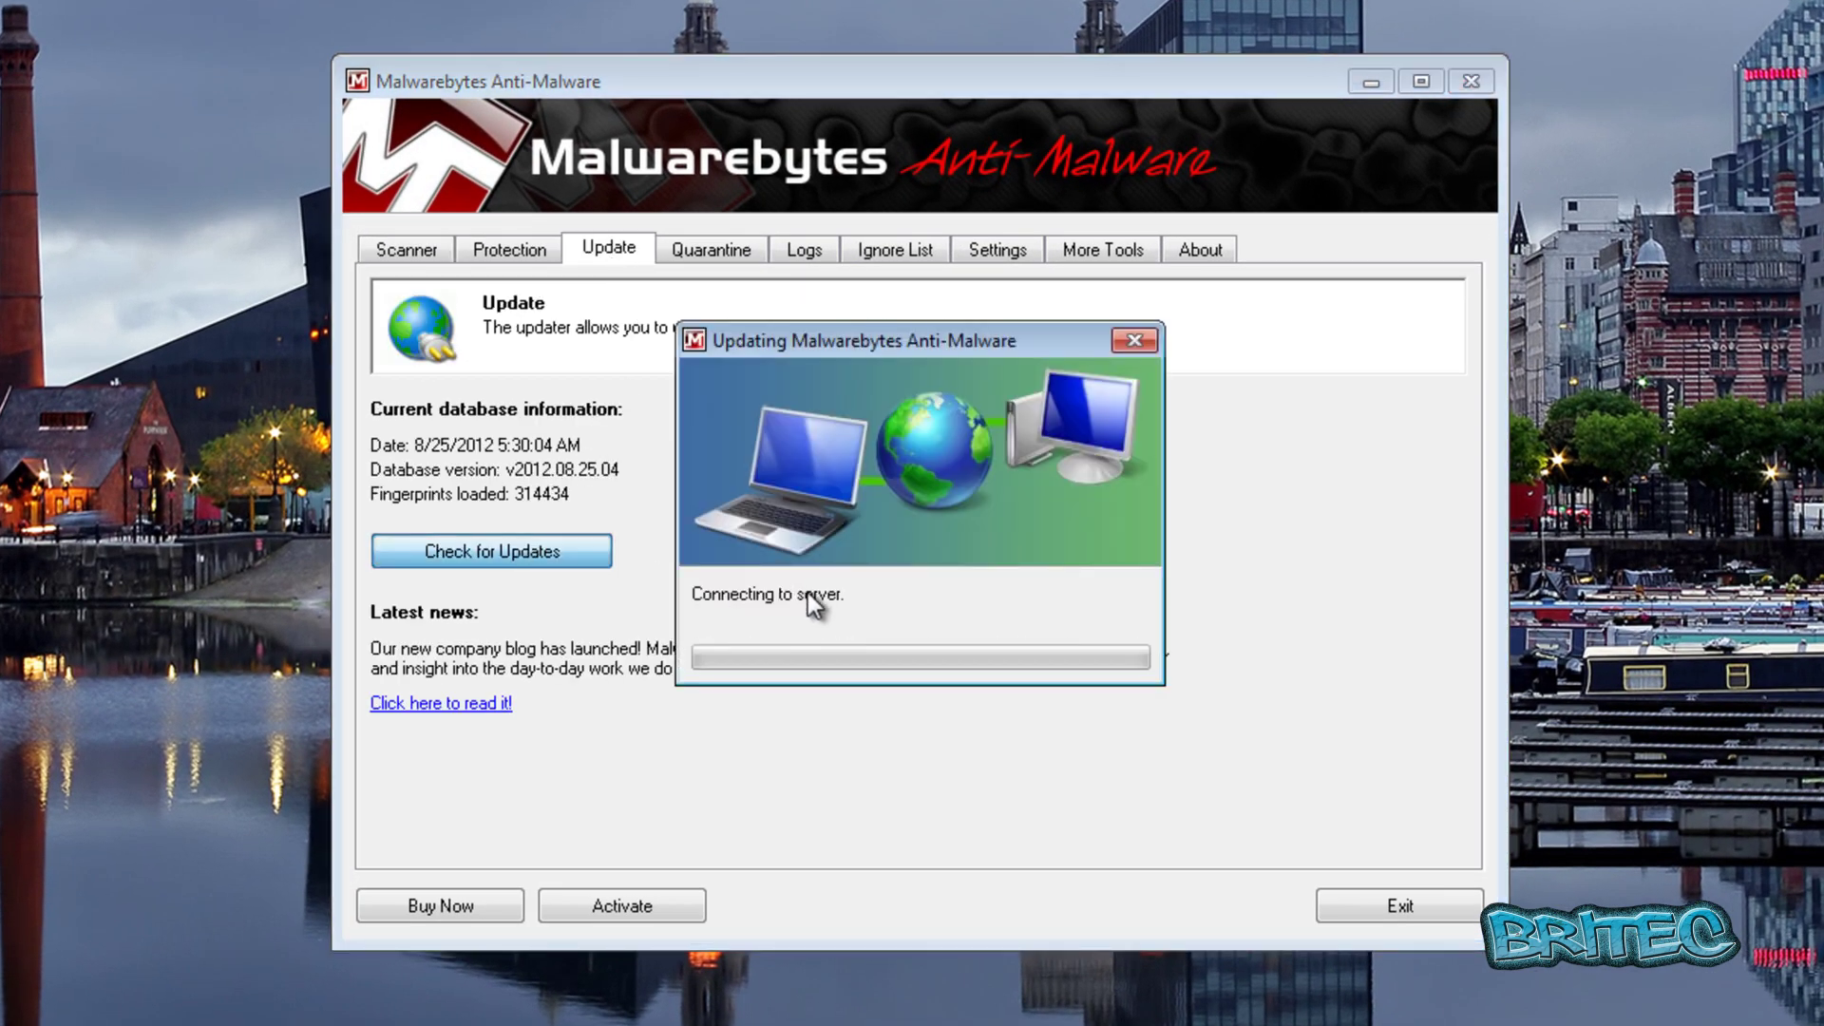
{"action": "left_click", "coordinate": [1072, 593]}
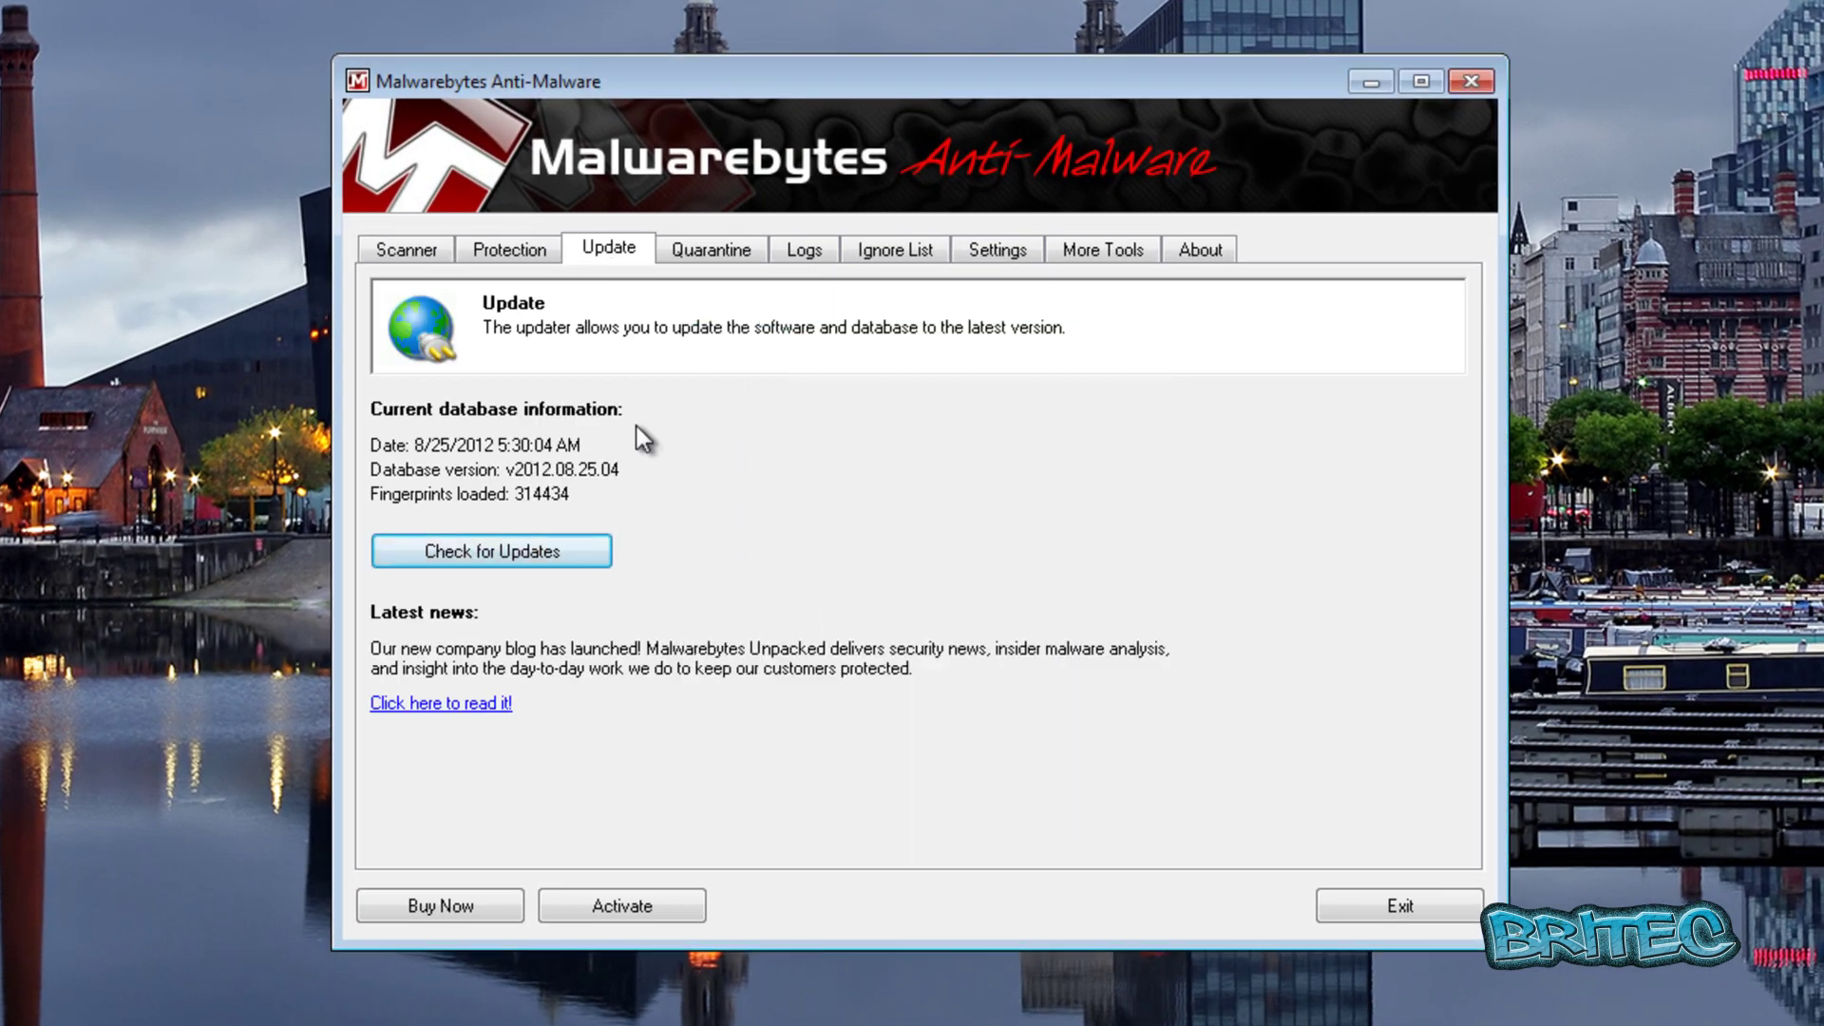
Run a quick scan and list its single Trojan detection in C:\$Recycle.Bin.
{"action": "left_click", "coordinate": [414, 247]}
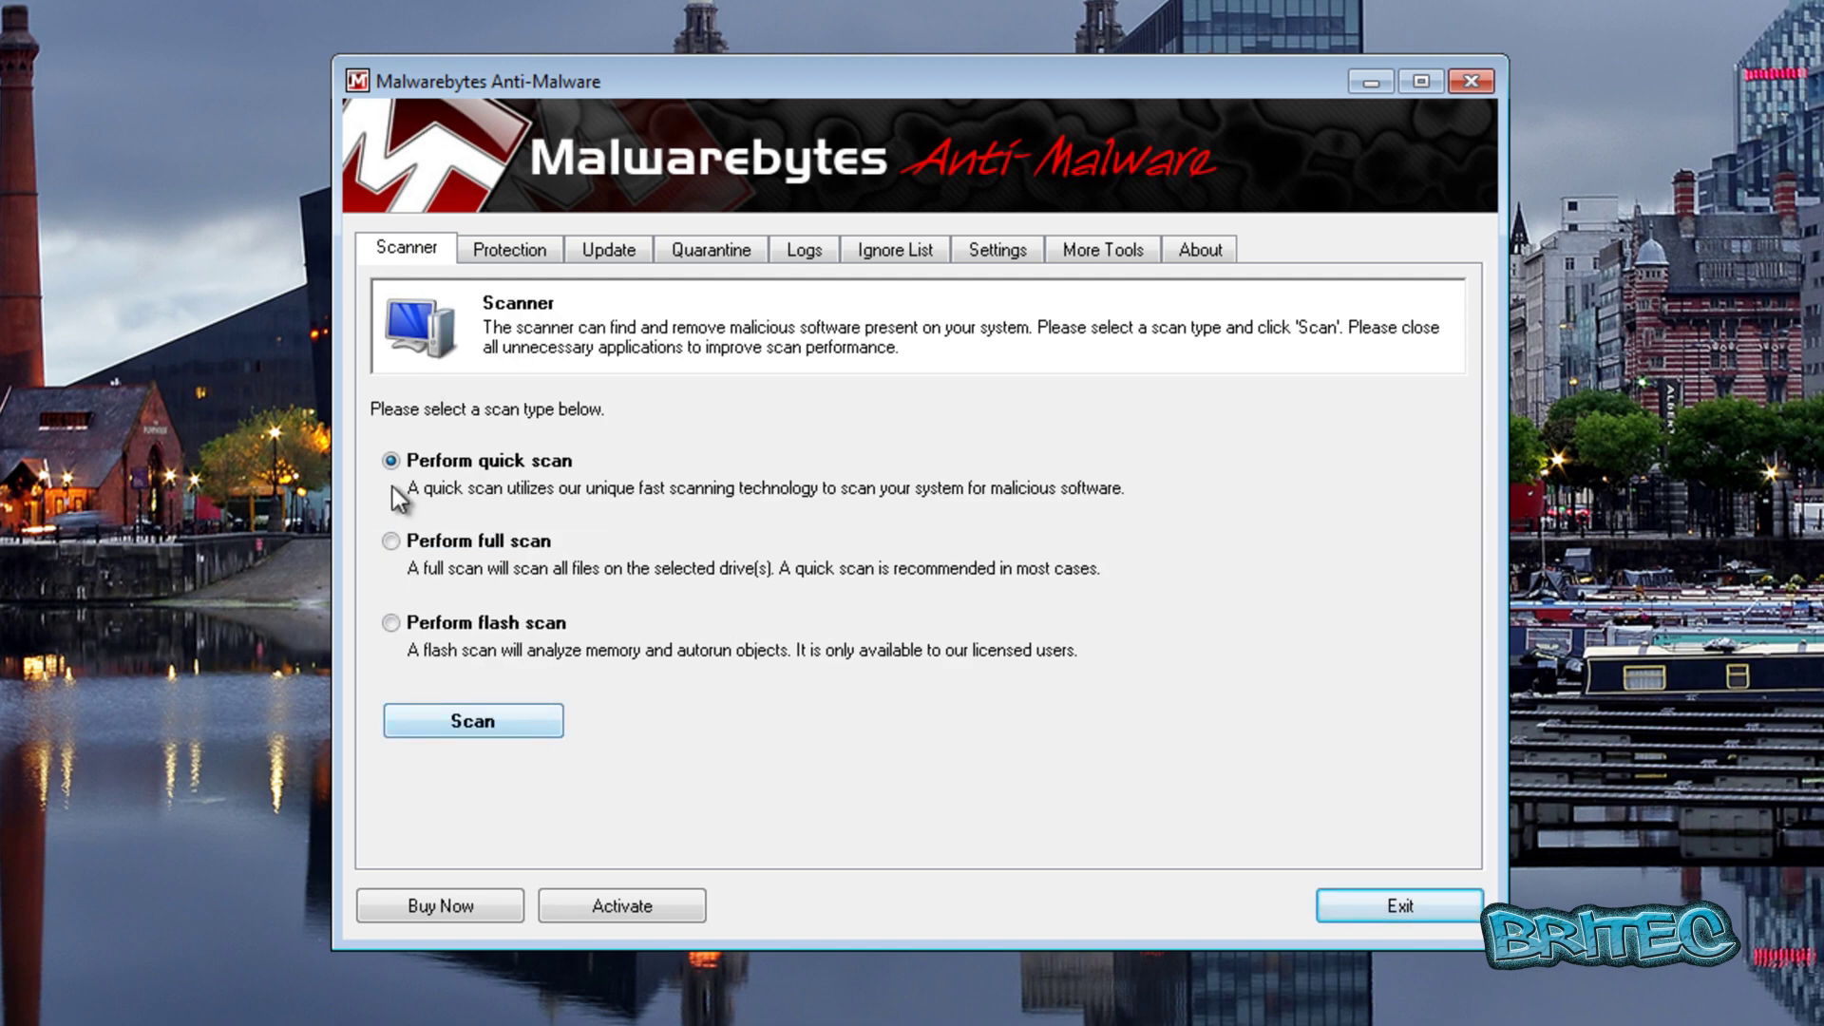
{"action": "left_click", "coordinate": [477, 726]}
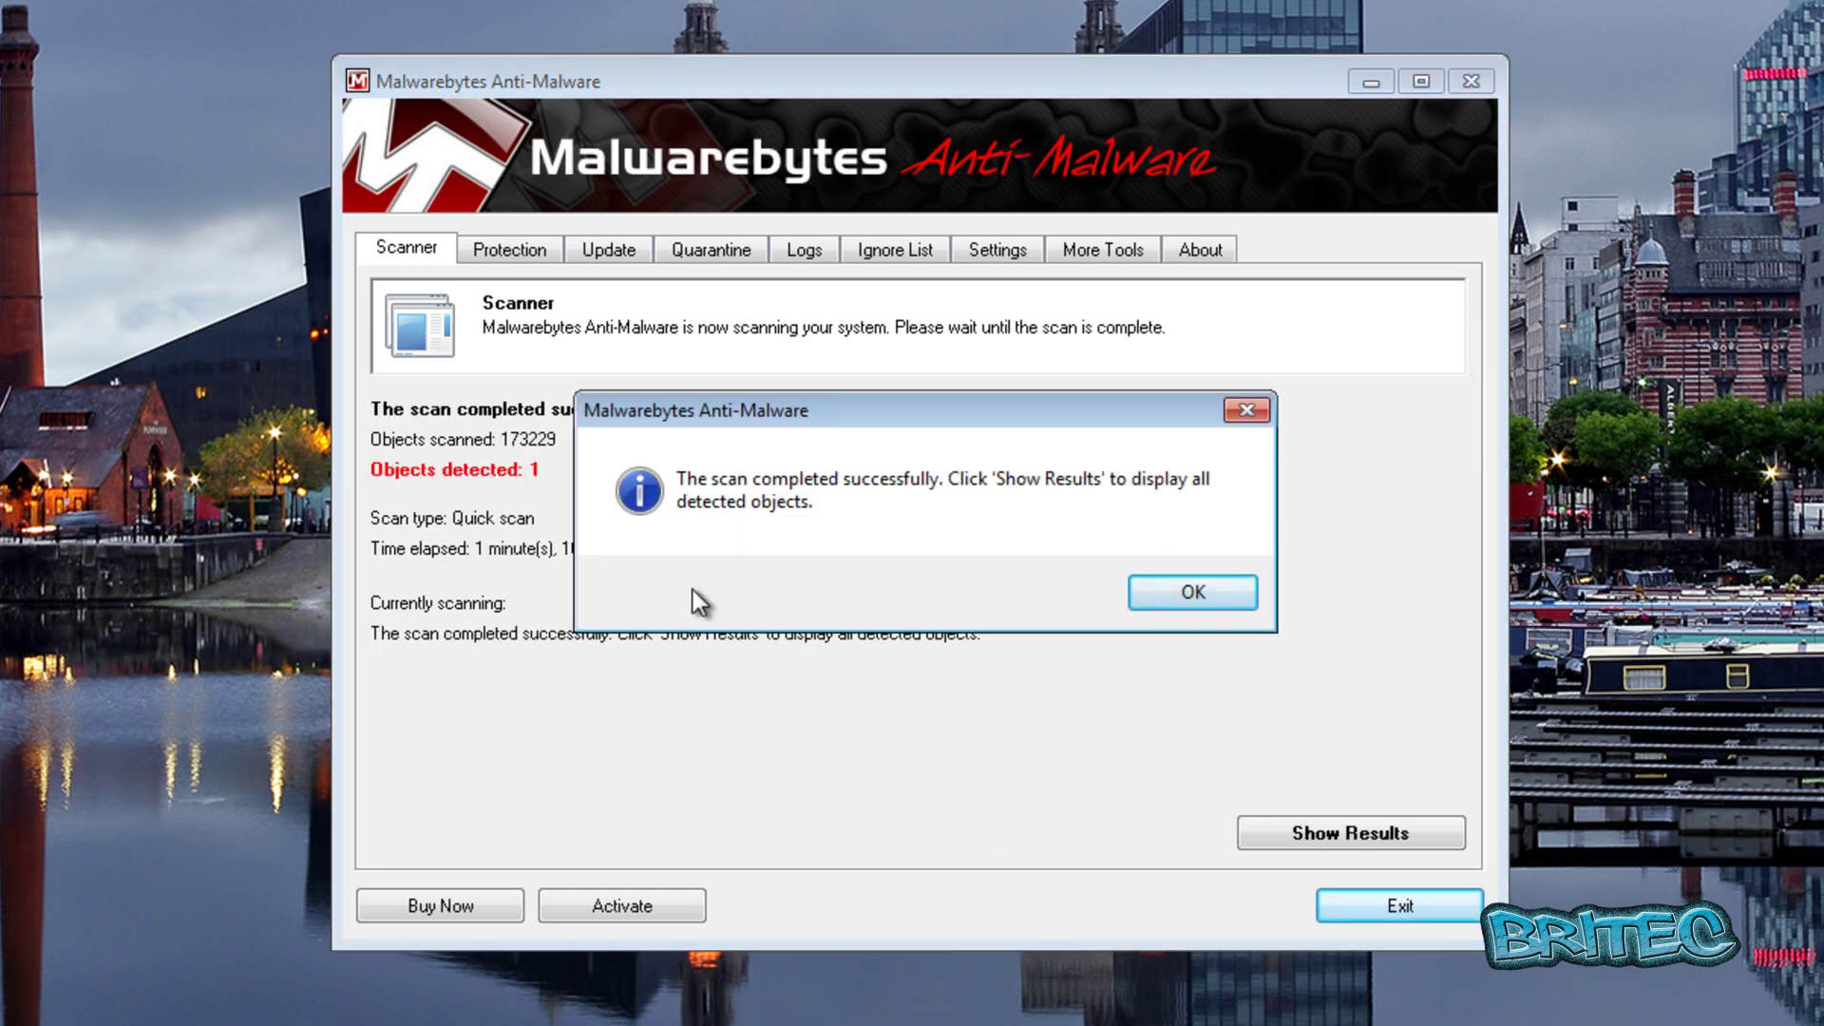
{"action": "left_click", "coordinate": [1177, 594]}
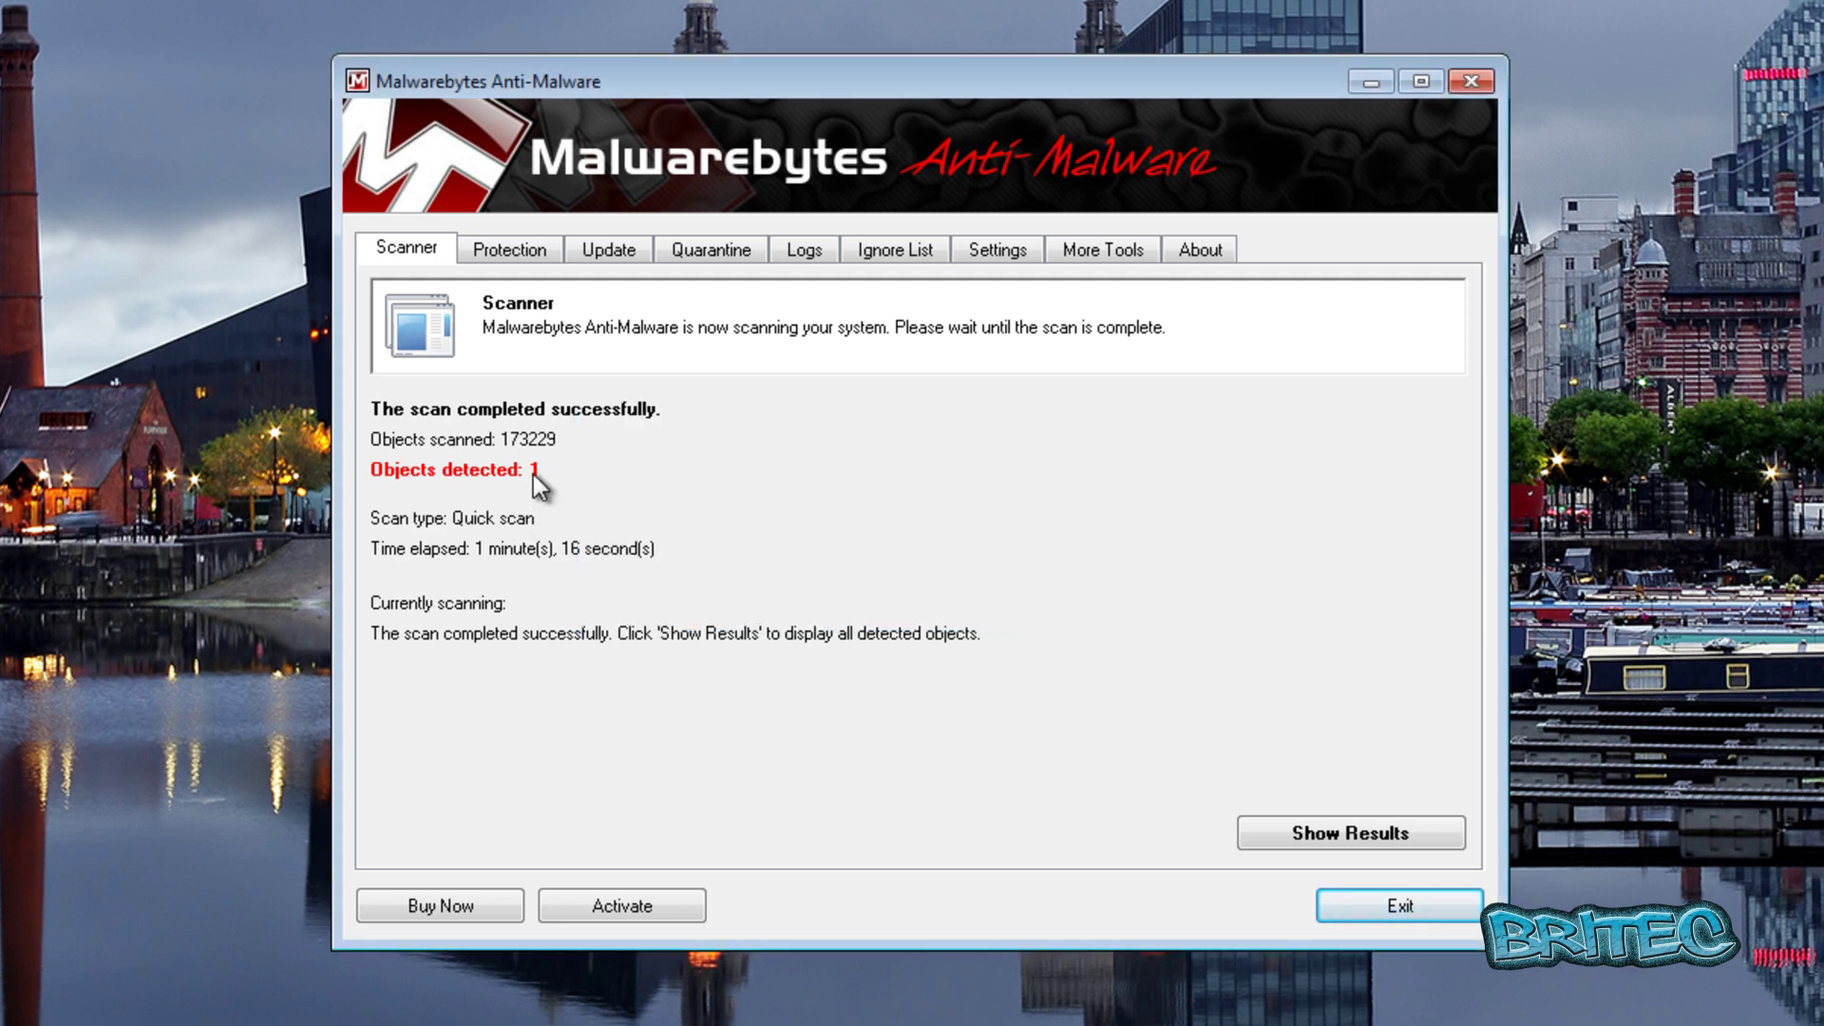
{"action": "left_click", "coordinate": [1324, 834]}
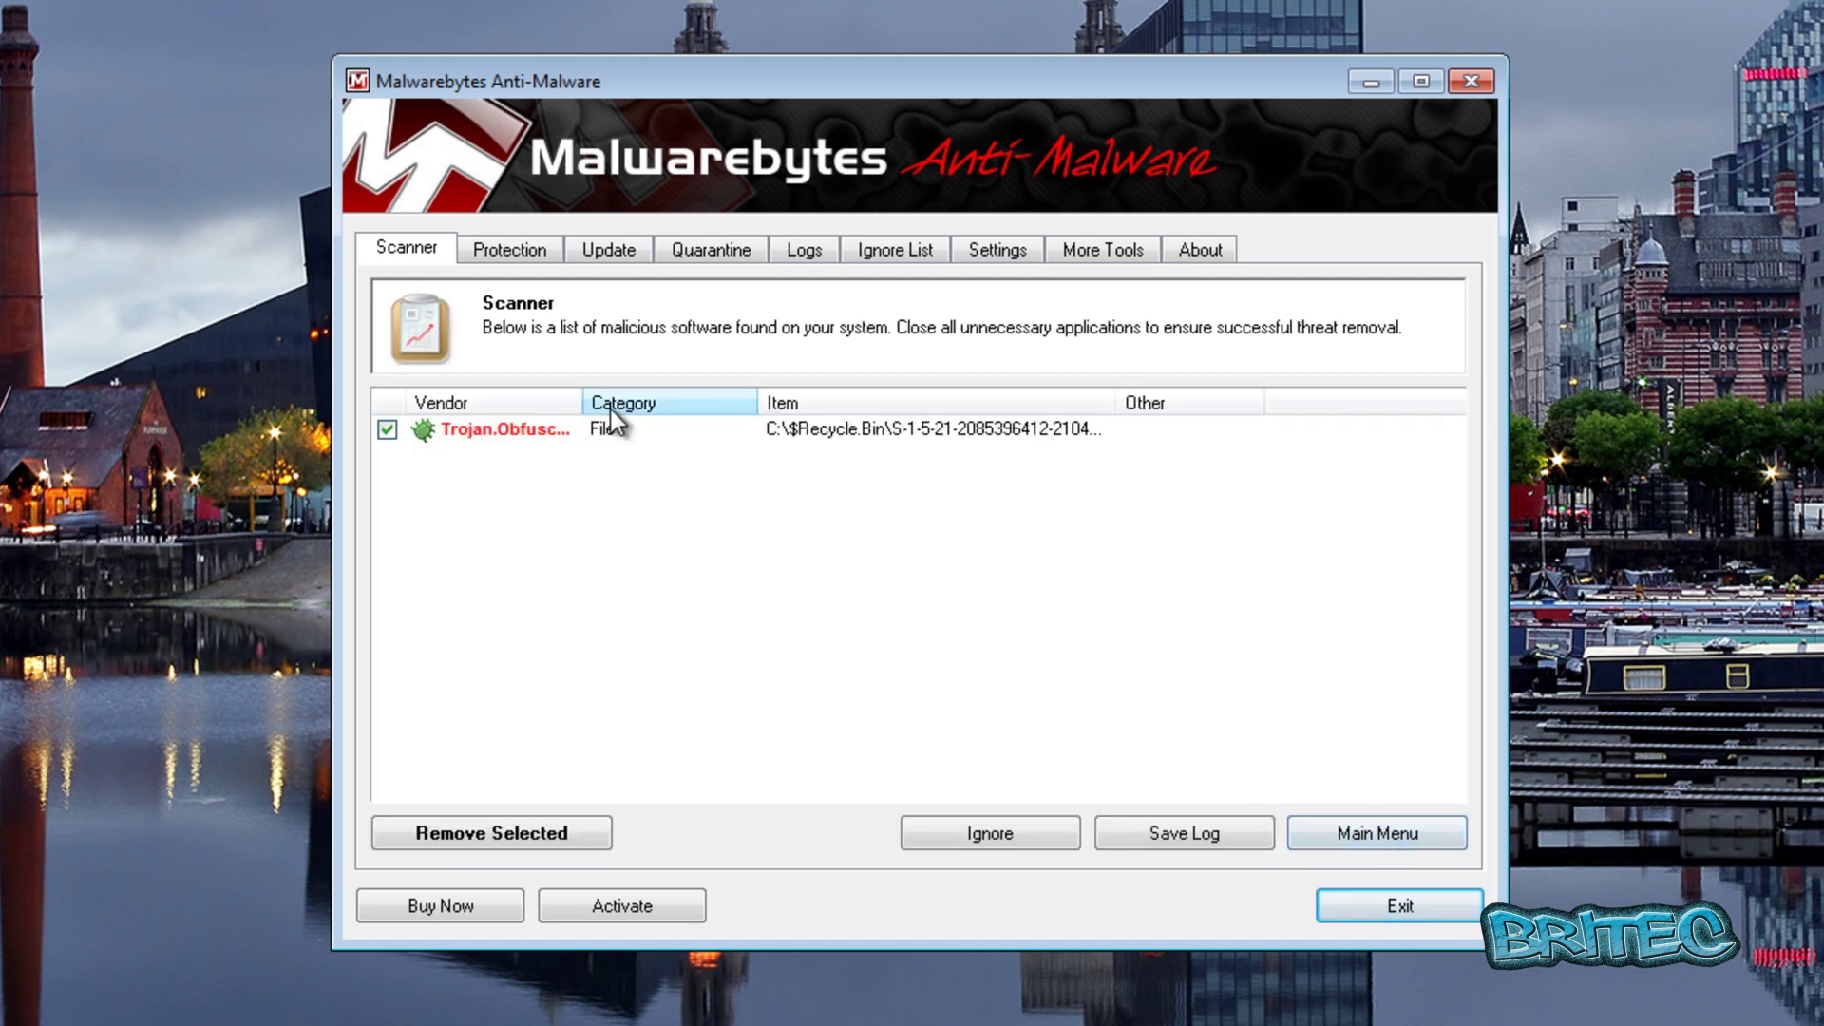
Widen the Vendor column to read Trojan.Obfuscated, then exit Malwarebytes, confirming Yes.
{"action": "left_click_drag", "start_coordinate": [582, 403], "coordinate": [692, 403]}
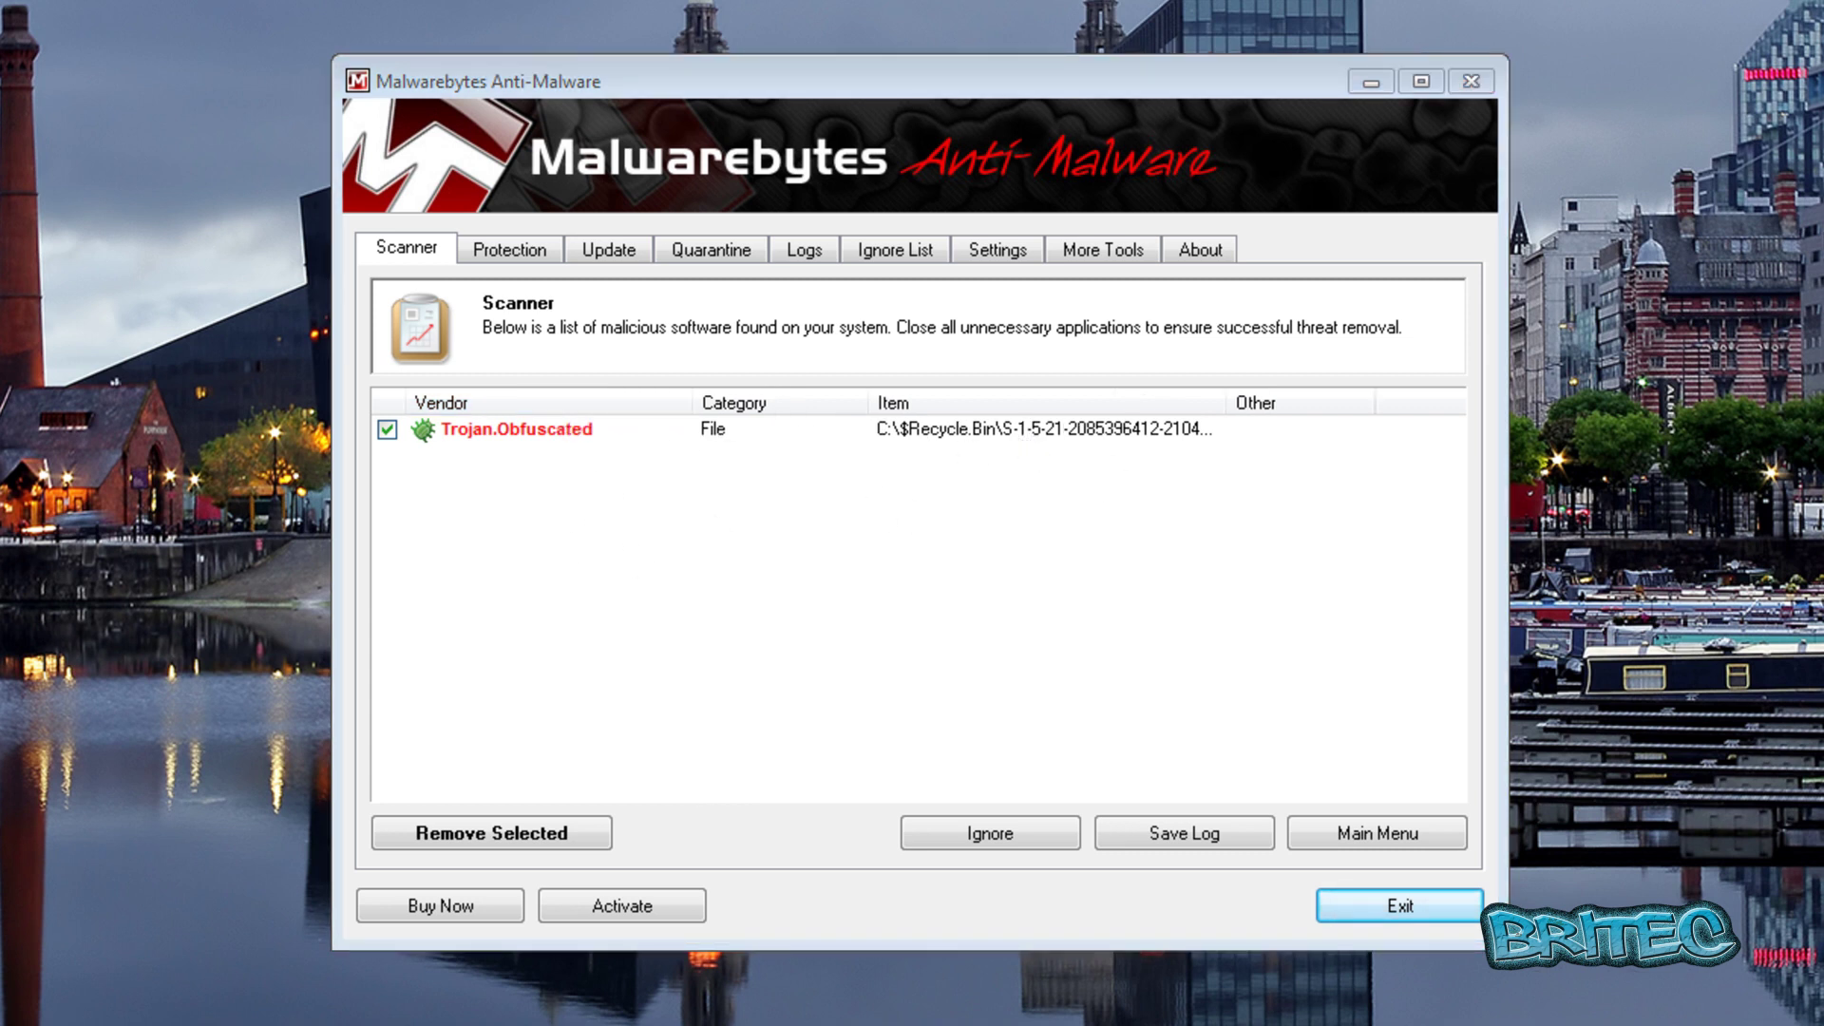
{"action": "left_click", "coordinate": [1045, 511]}
{"action": "left_click", "coordinate": [1406, 910]}
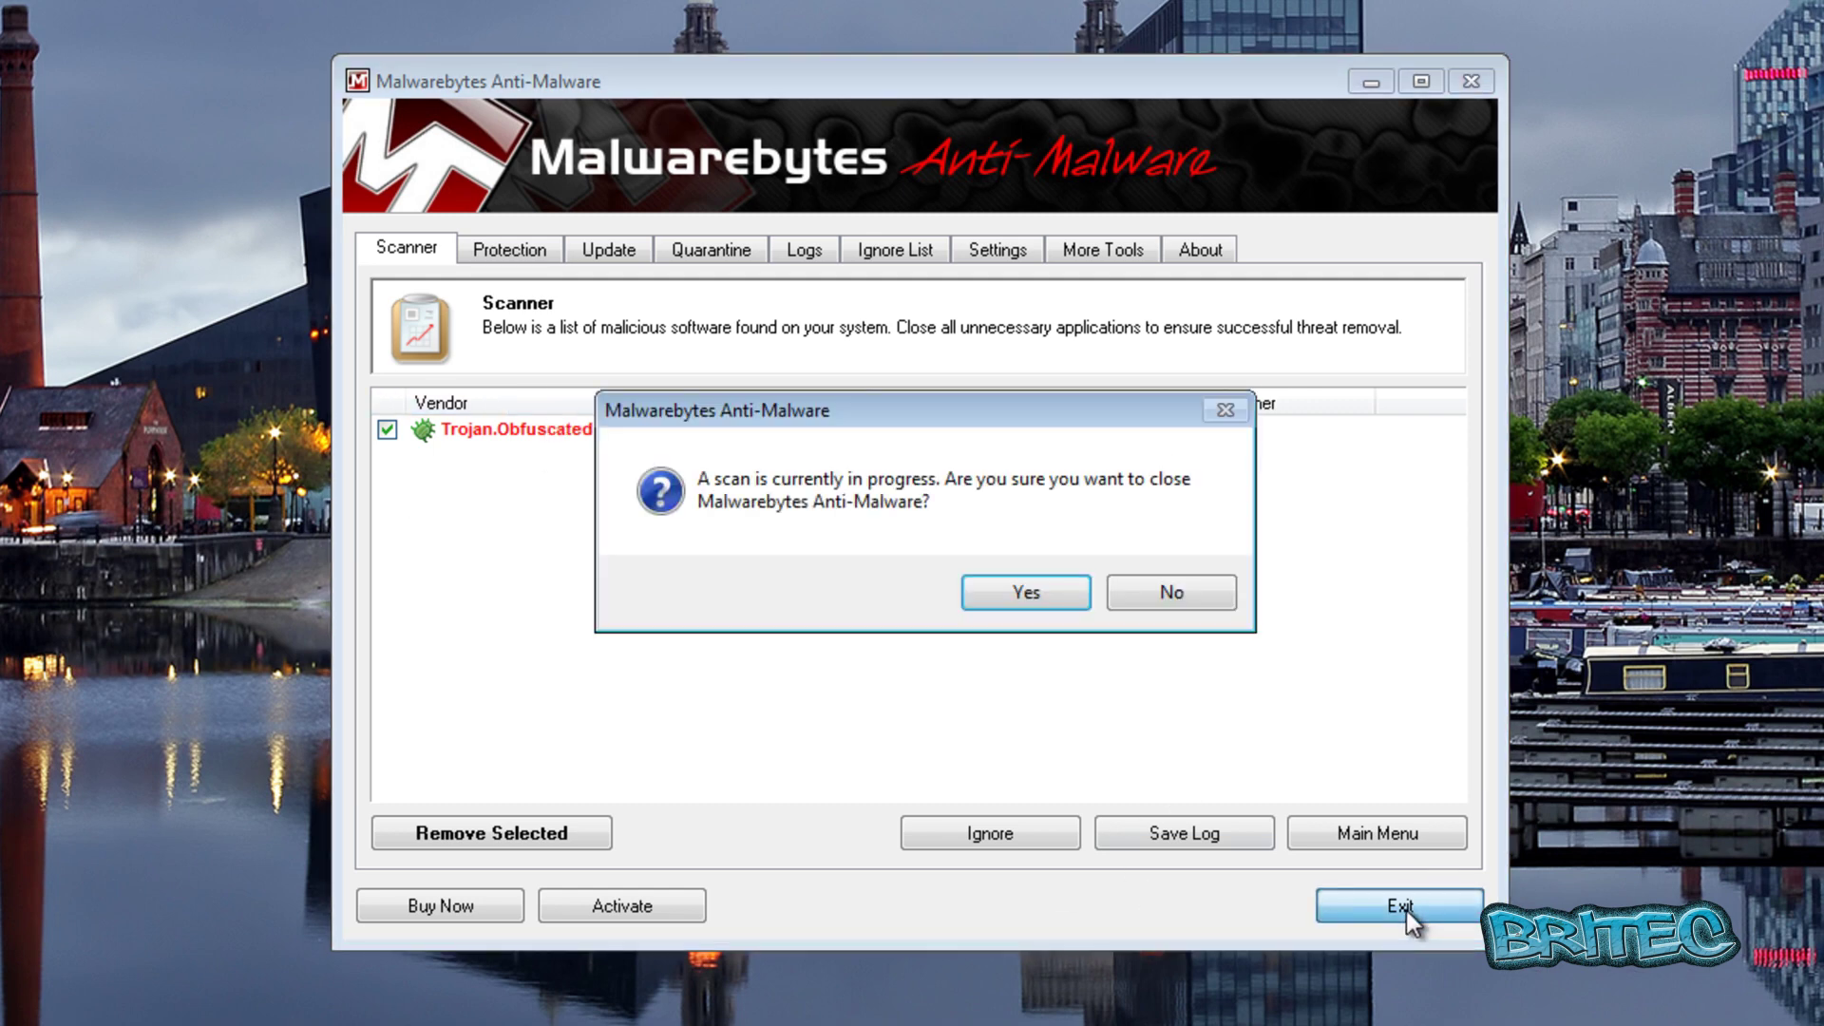
{"action": "left_click", "coordinate": [1026, 593]}
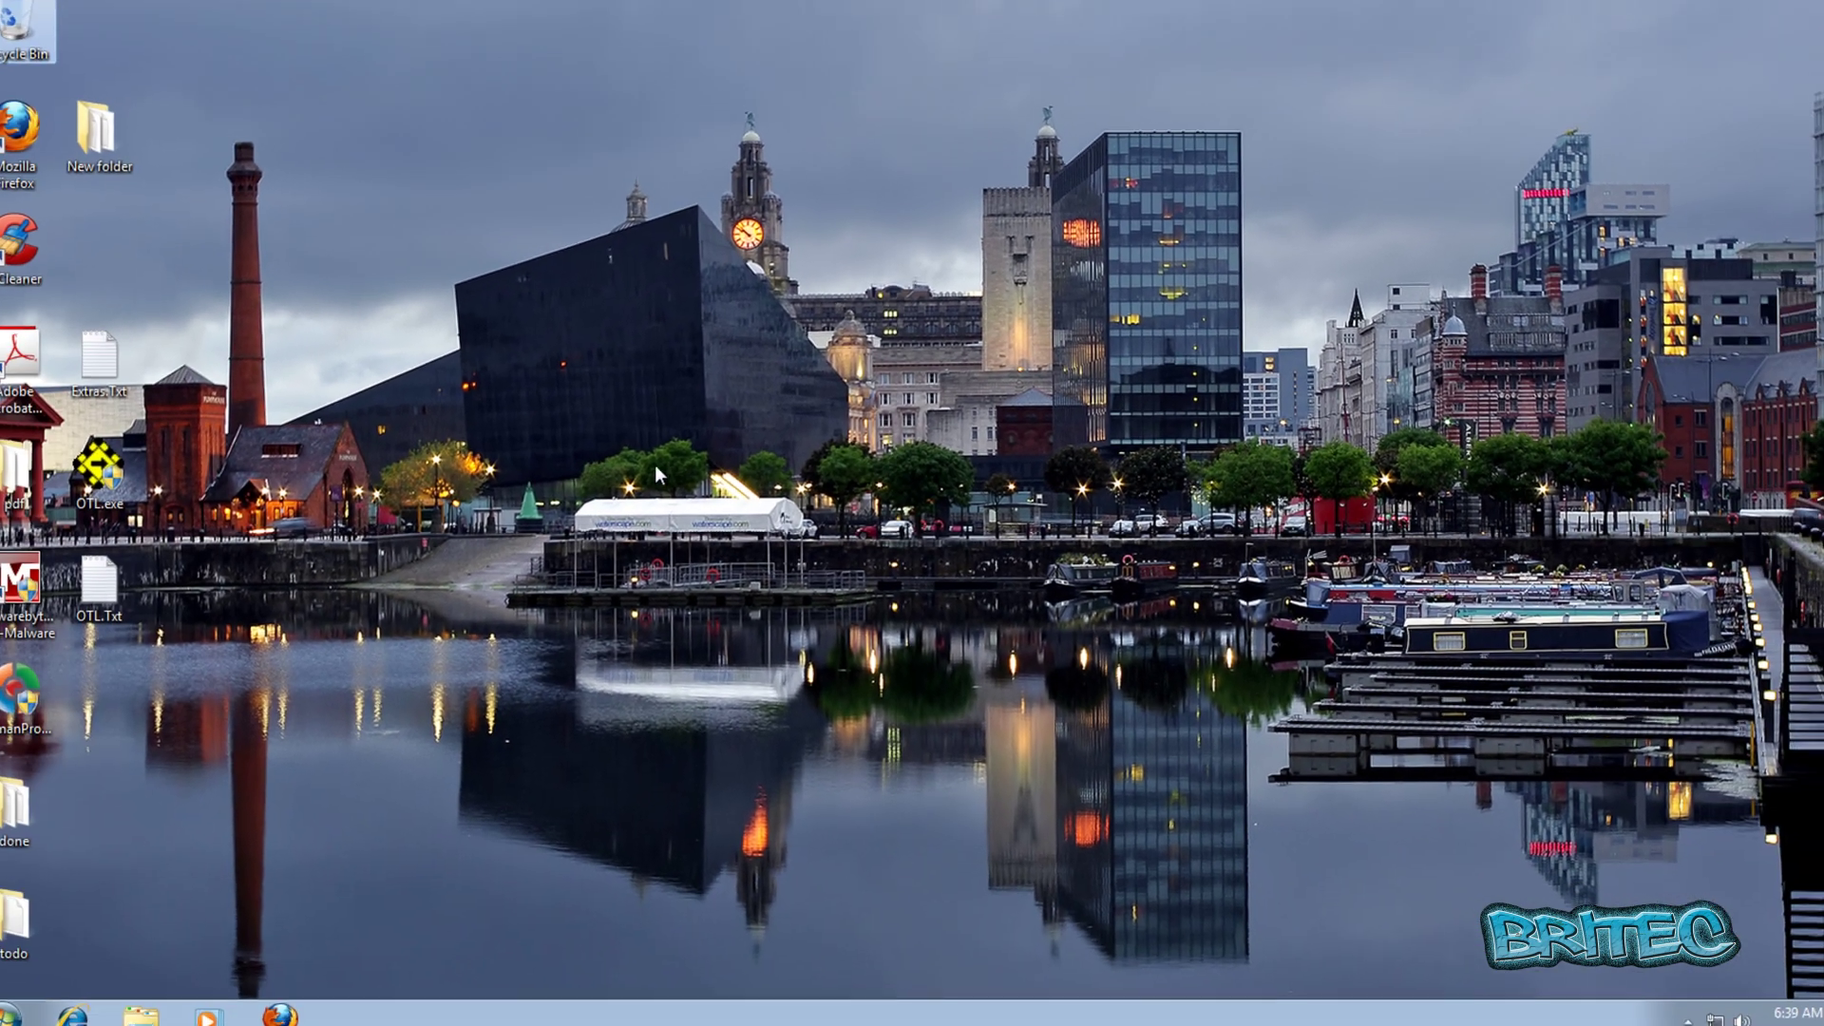